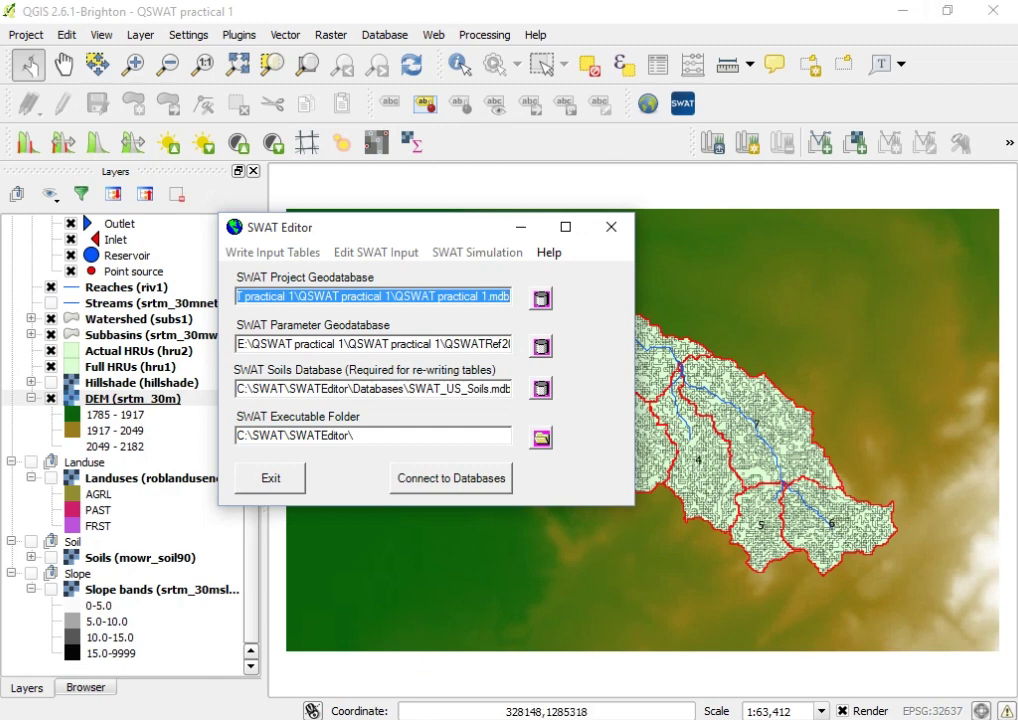
# Switch to the Word document with the Robit crop management data and read the table's caption
pyautogui.click(455, 700)
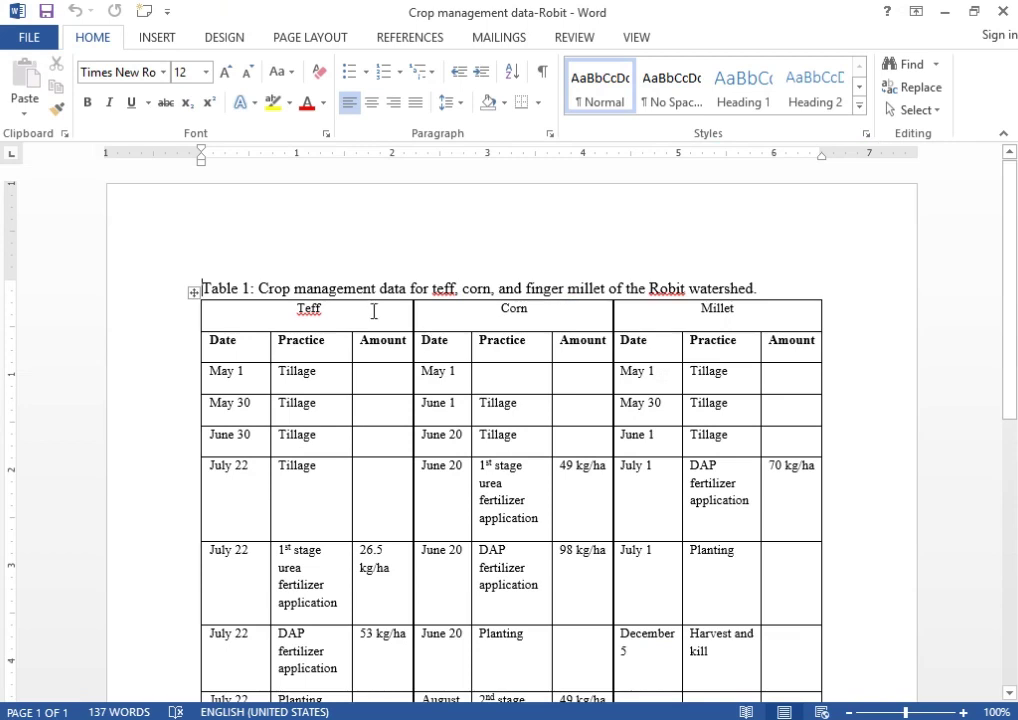
pyautogui.click(307, 288)
pyautogui.scroll(-2, 330, 304)
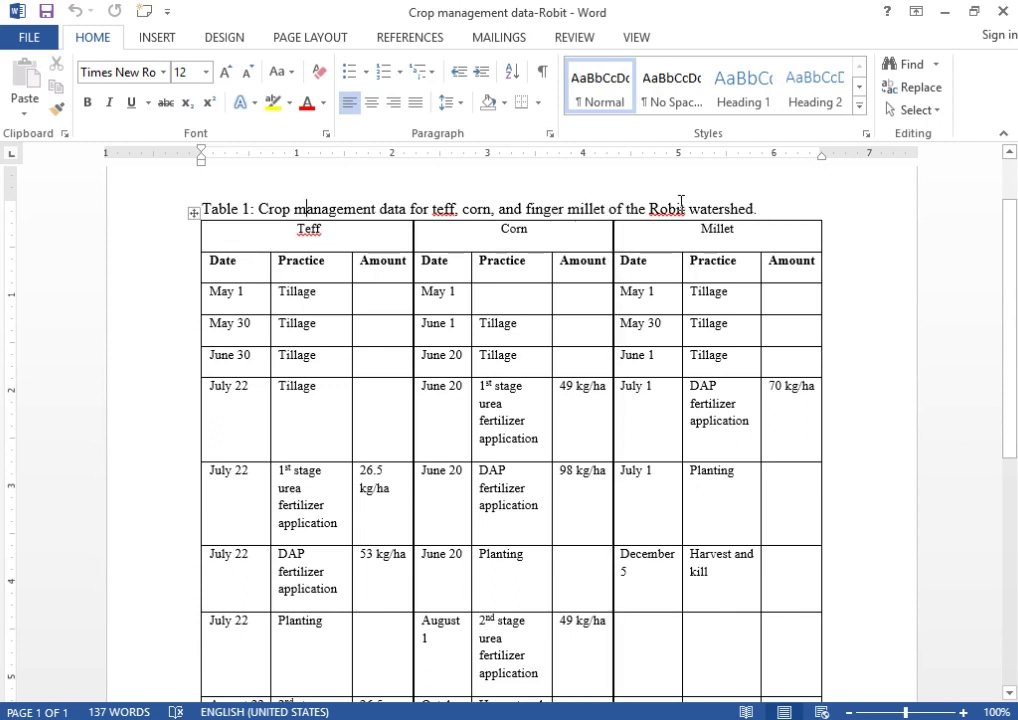
pyautogui.moveTo(681, 205); pyautogui.dragTo(650, 208)
pyautogui.click(732, 207)
pyautogui.click(764, 208)
# Examine the teff schedule in the crop management table, from the first tillage through fertilizer applications and planting to harvest
pyautogui.click(308, 228)
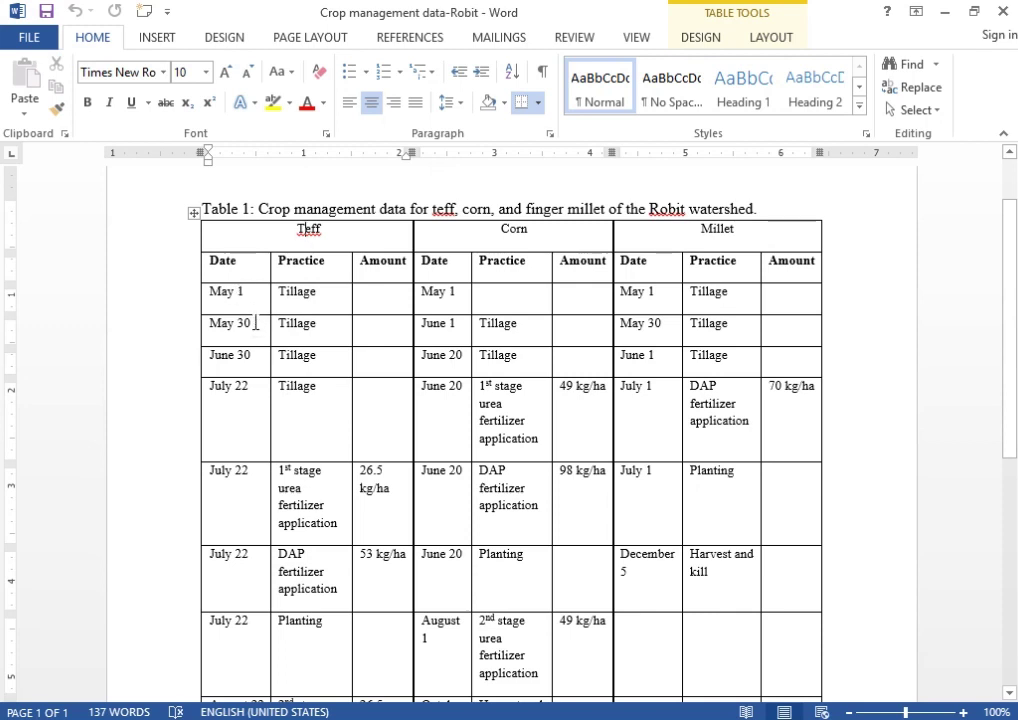
pyautogui.click(250, 388)
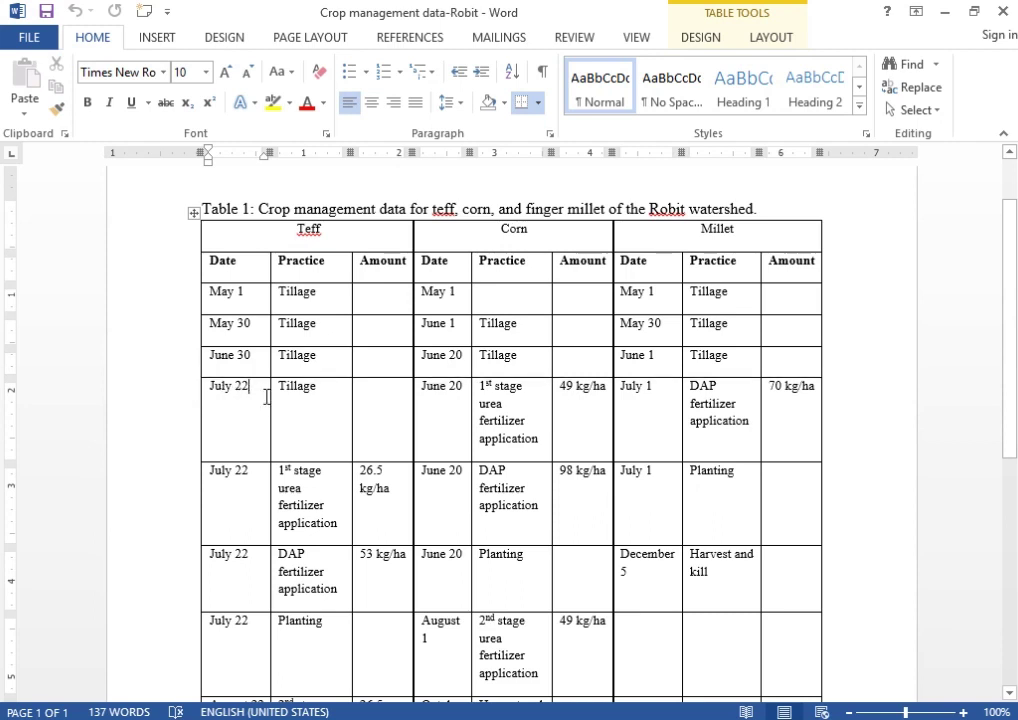
pyautogui.scroll(-2, 268, 400)
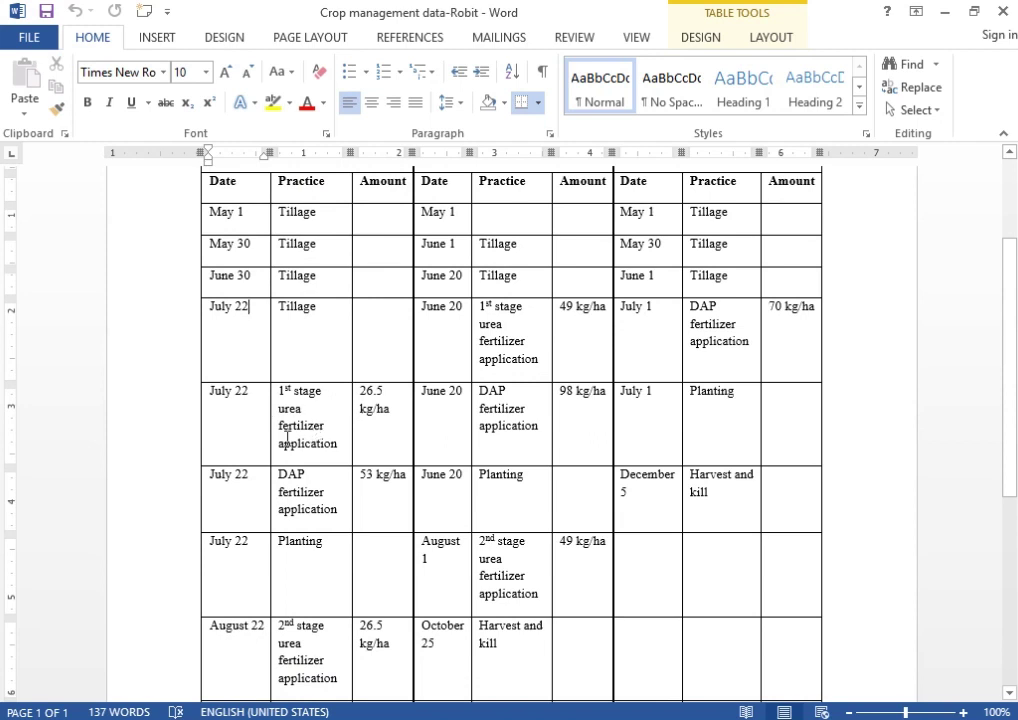
pyautogui.moveTo(250, 314); pyautogui.dragTo(209, 316)
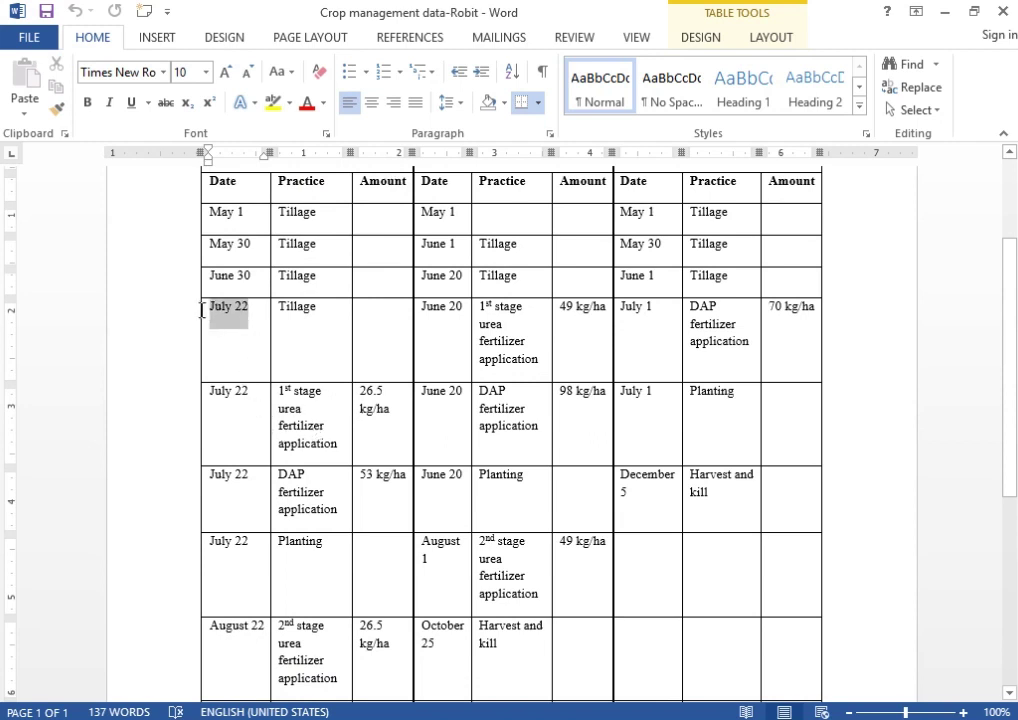
pyautogui.click(312, 309)
pyautogui.click(316, 425)
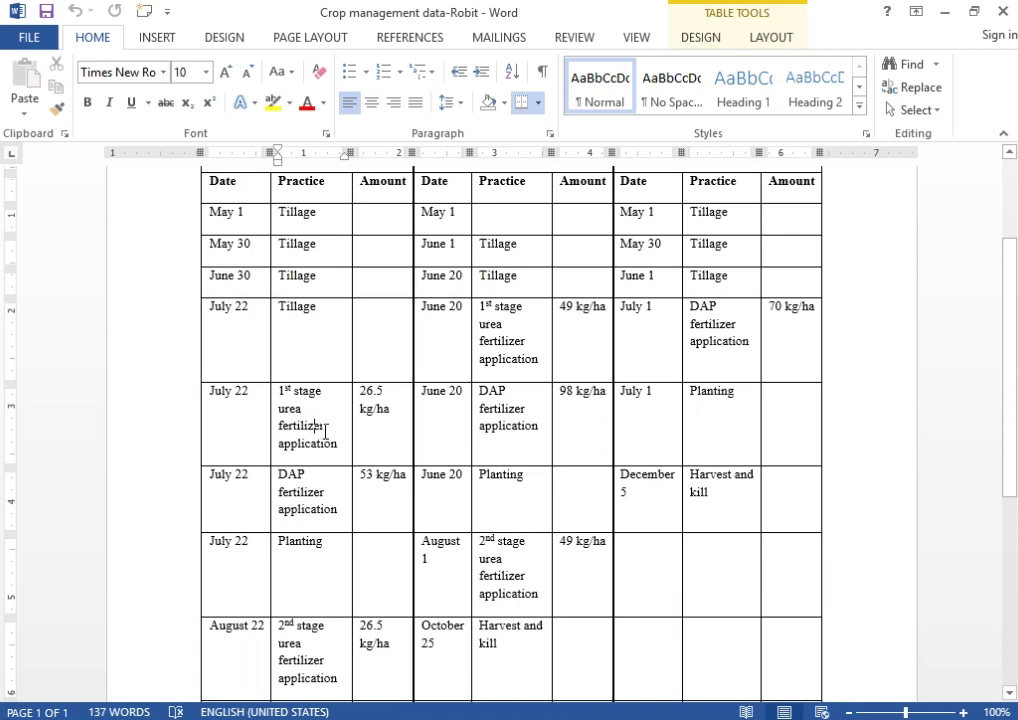
pyautogui.scroll(-2, 318, 495)
pyautogui.click(302, 475)
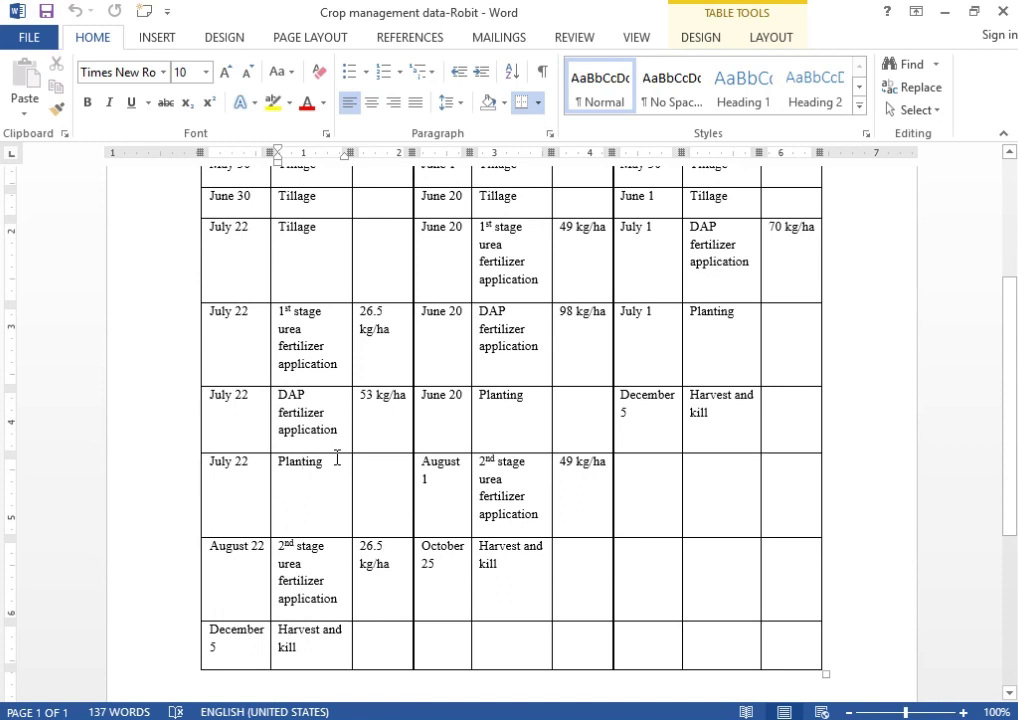
pyautogui.click(259, 550)
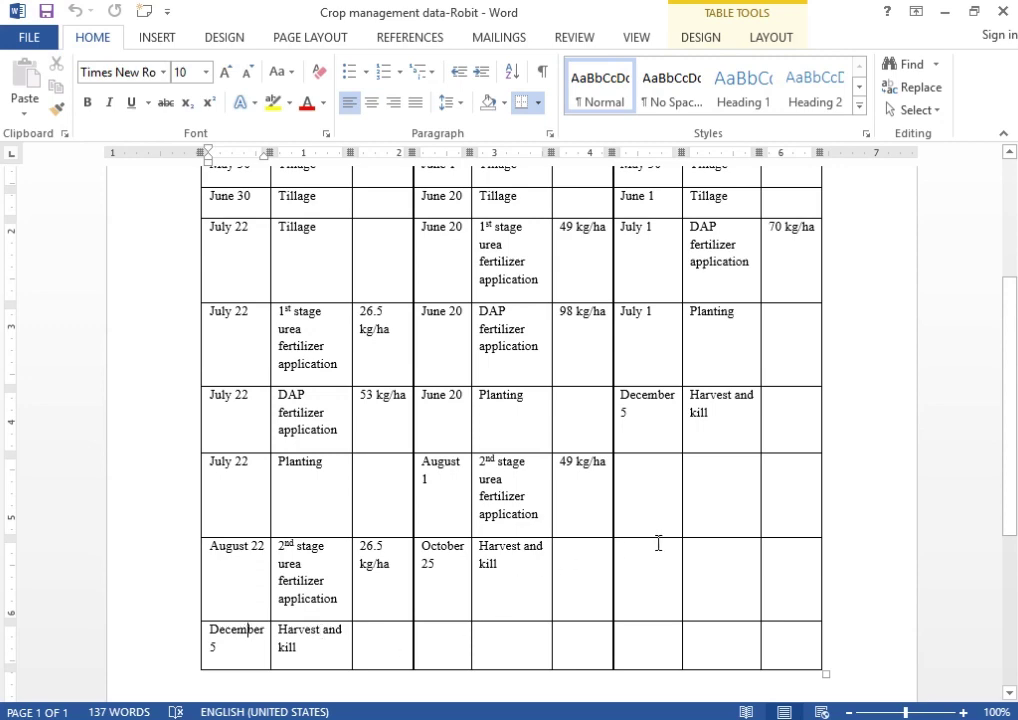
pyautogui.scroll(3, 658, 542)
pyautogui.scroll(2, 620, 540)
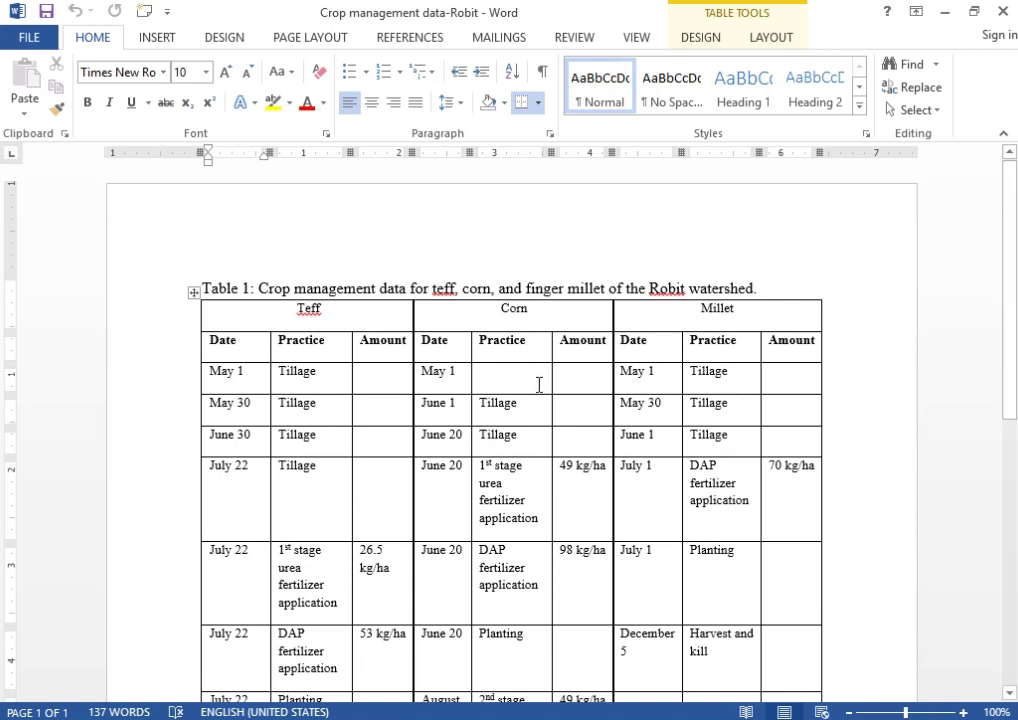
# Enter Tillage as the May 1 practice in the corn schedule
pyautogui.click(516, 309)
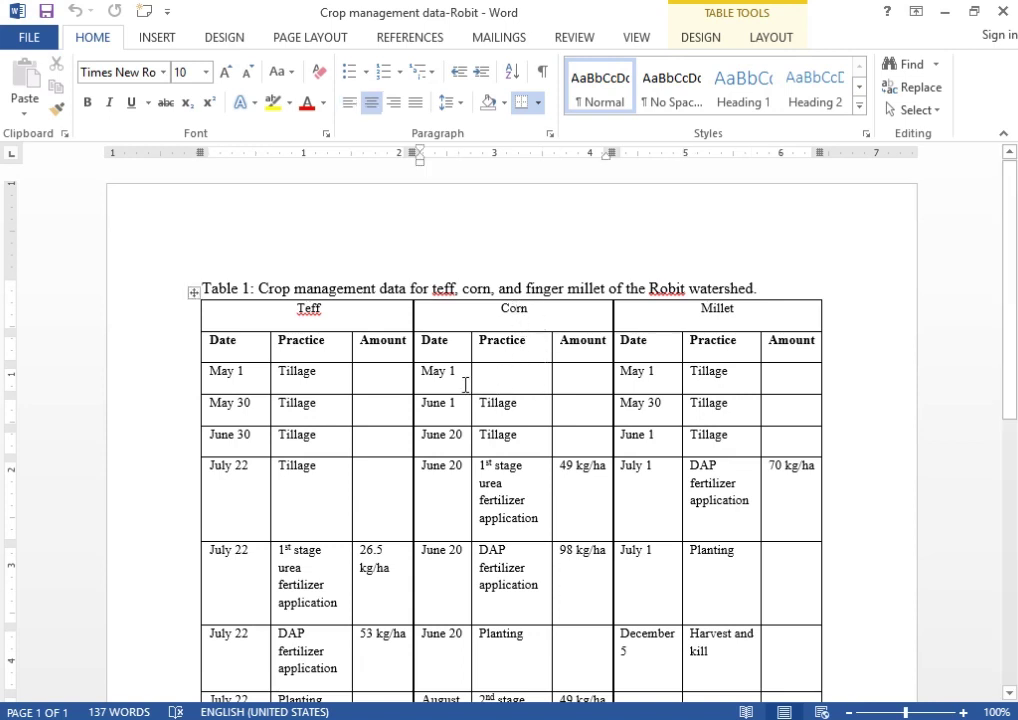
pyautogui.click(503, 375)
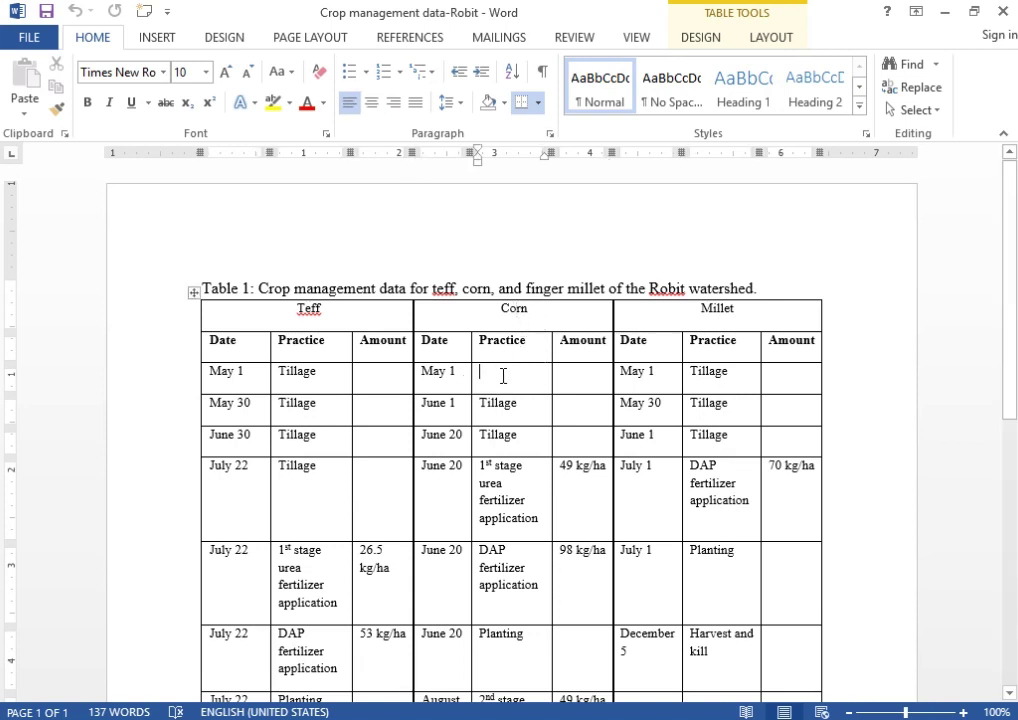
pyautogui.write('Till')
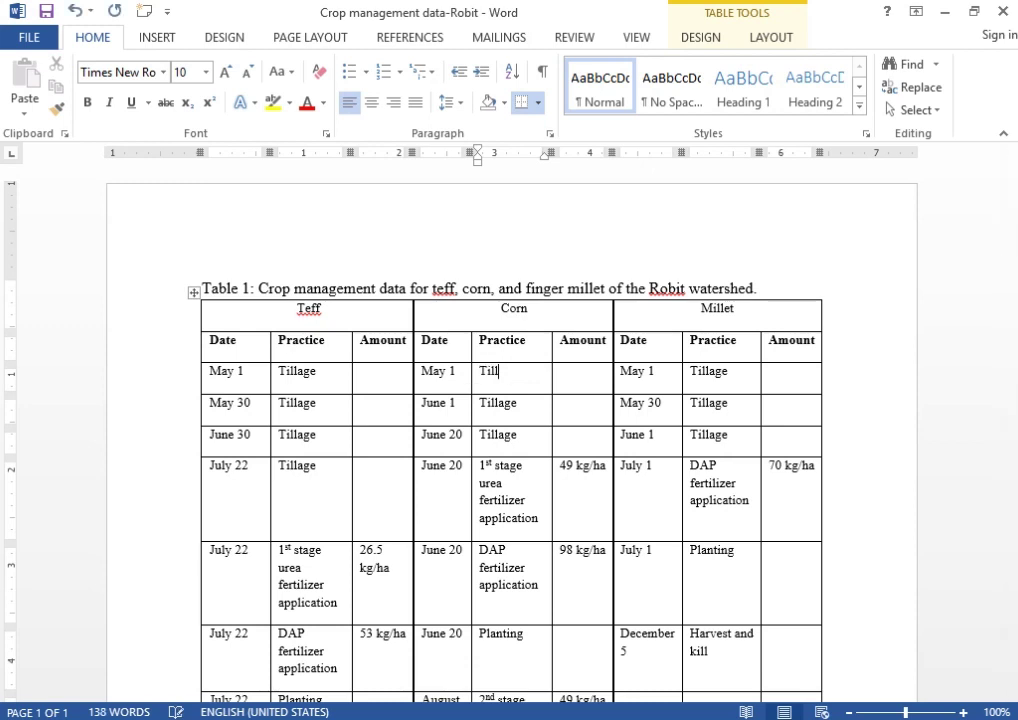
pyautogui.write('age')
# Examine the remaining corn practices and the millet schedule in the crop management table
pyautogui.moveTo(525, 441); pyautogui.dragTo(510, 368)
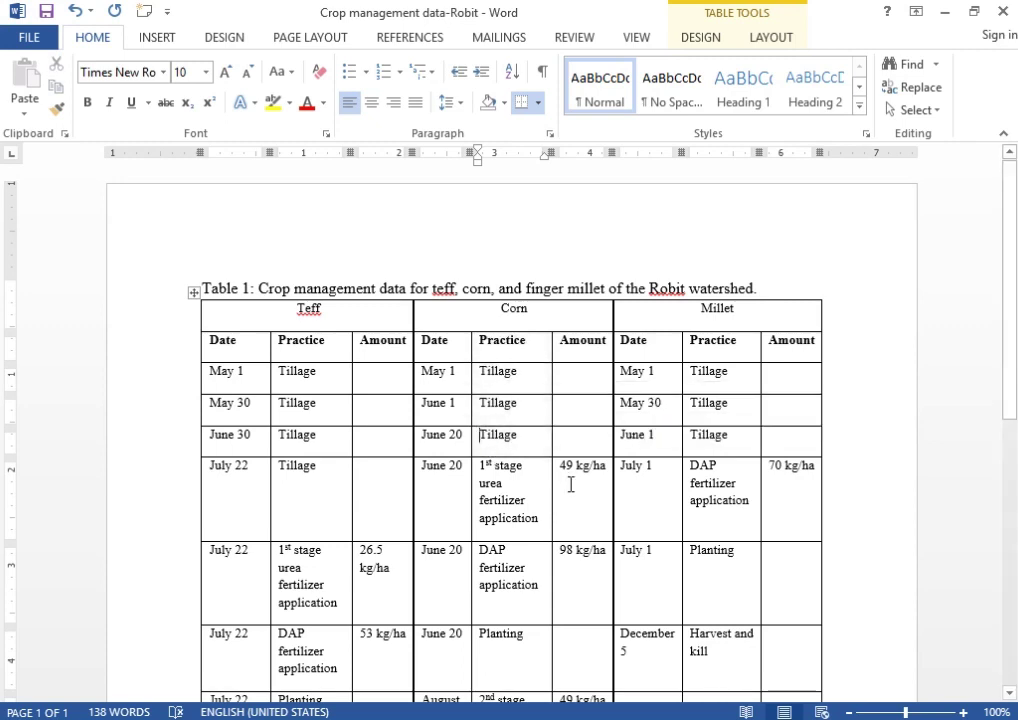
pyautogui.scroll(-3, 566, 484)
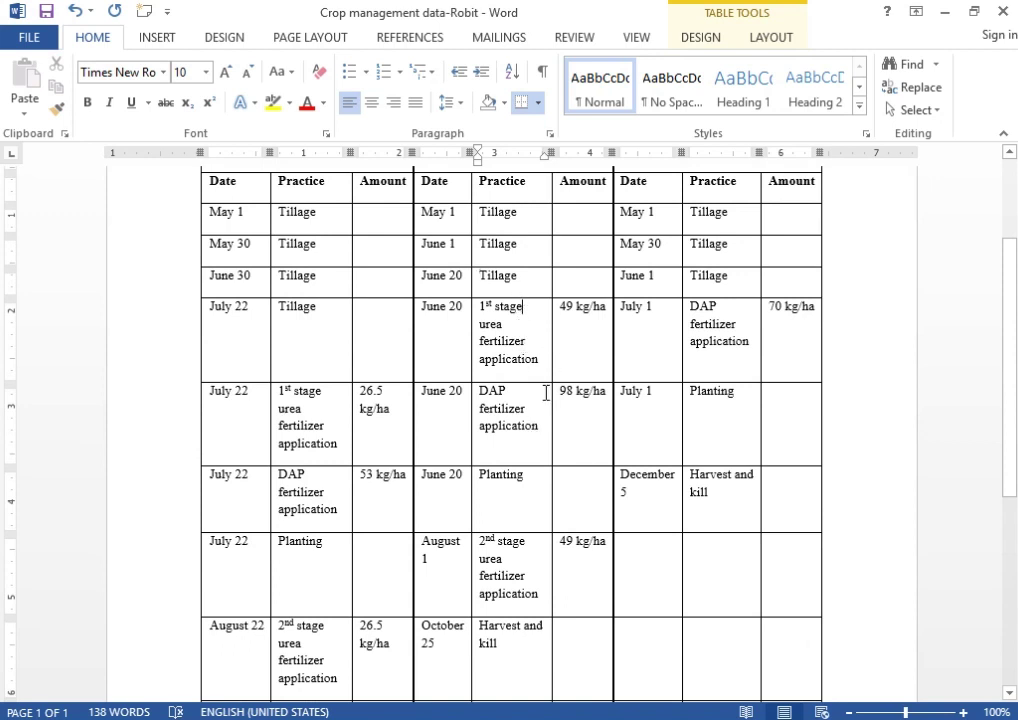
pyautogui.click(538, 485)
pyautogui.scroll(-2, 538, 485)
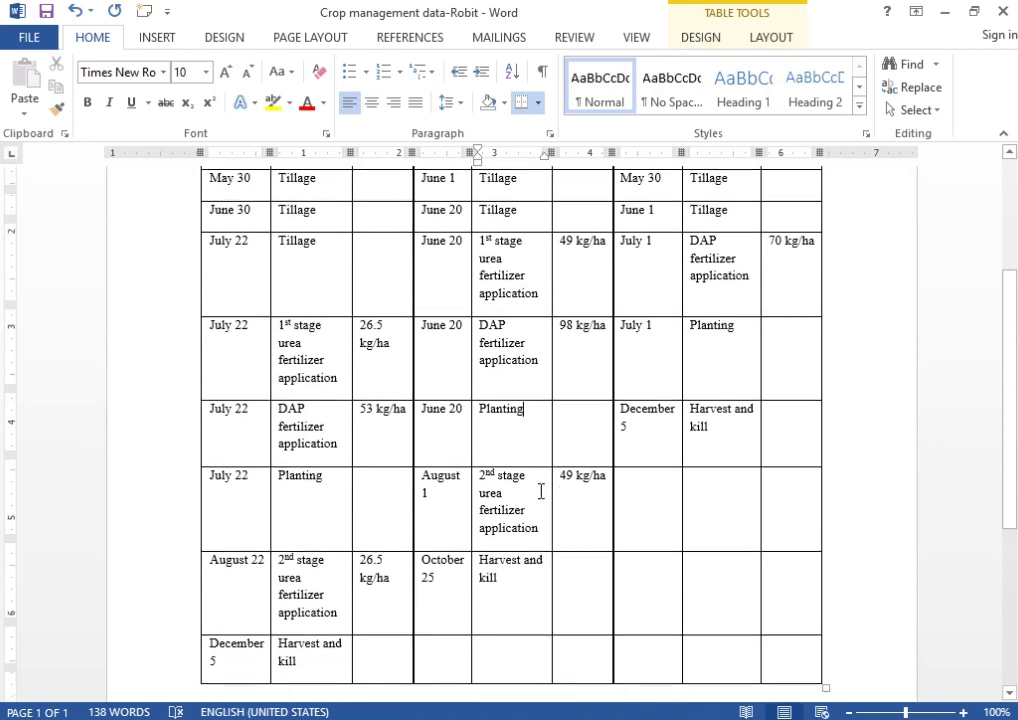
pyautogui.click(526, 484)
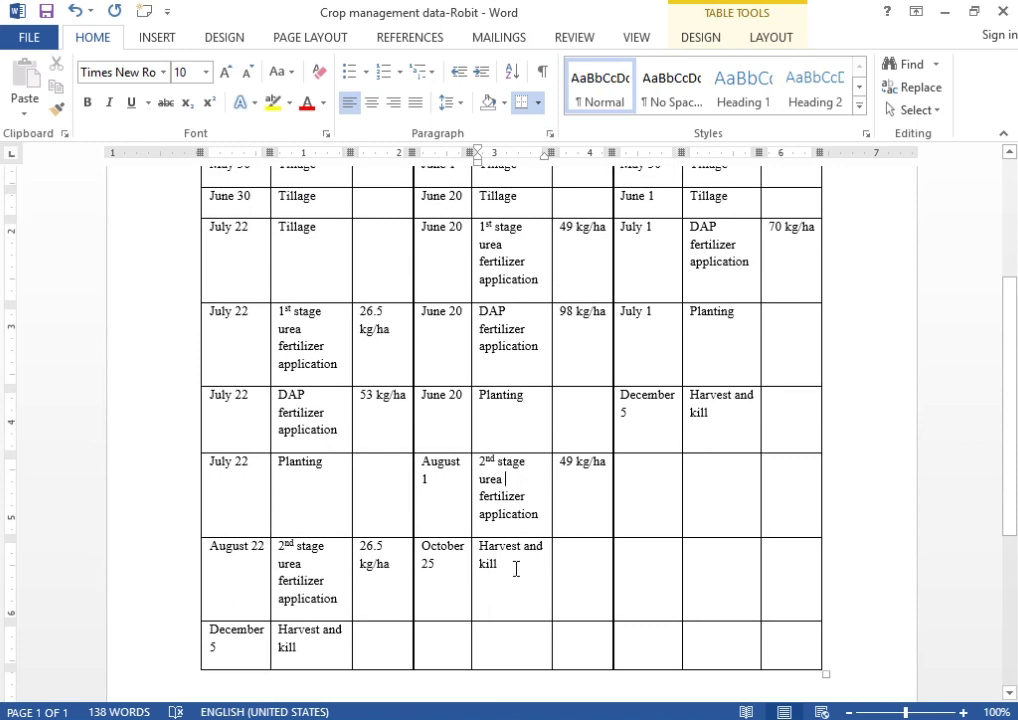
pyautogui.click(517, 563)
pyautogui.scroll(5, 545, 545)
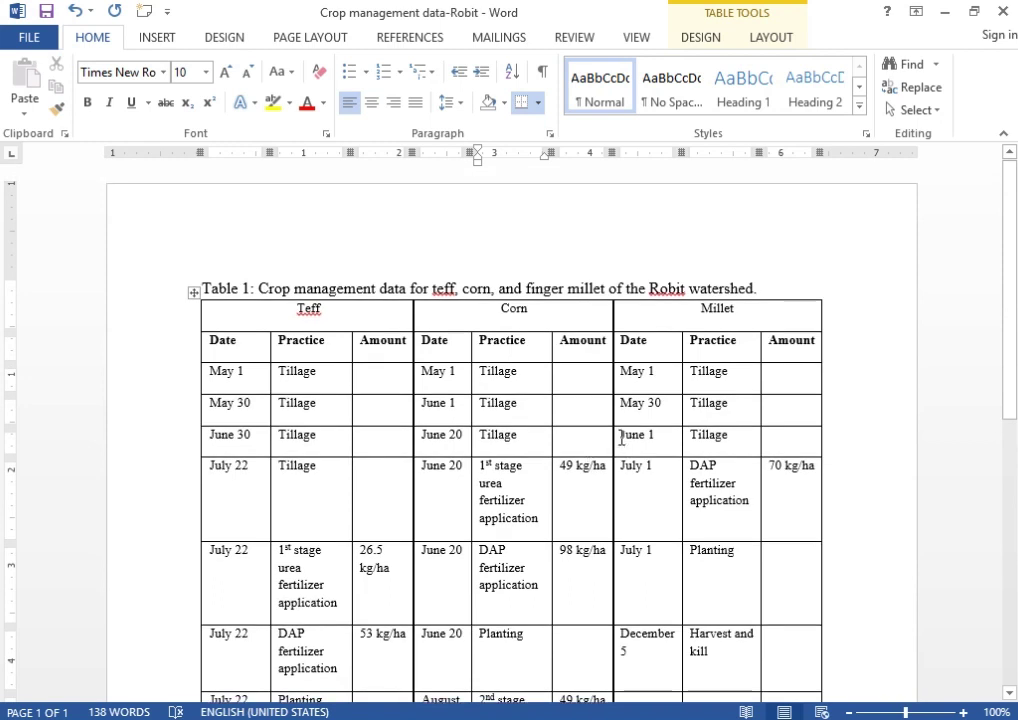
pyautogui.scroll(-2, 509, 358)
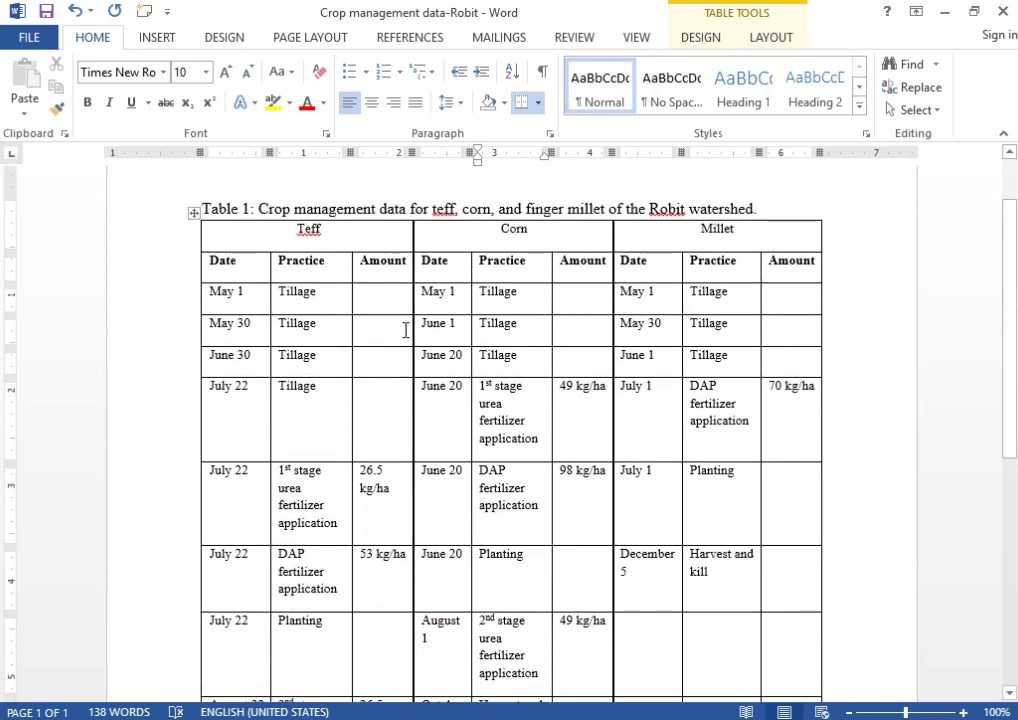
pyautogui.click(380, 209)
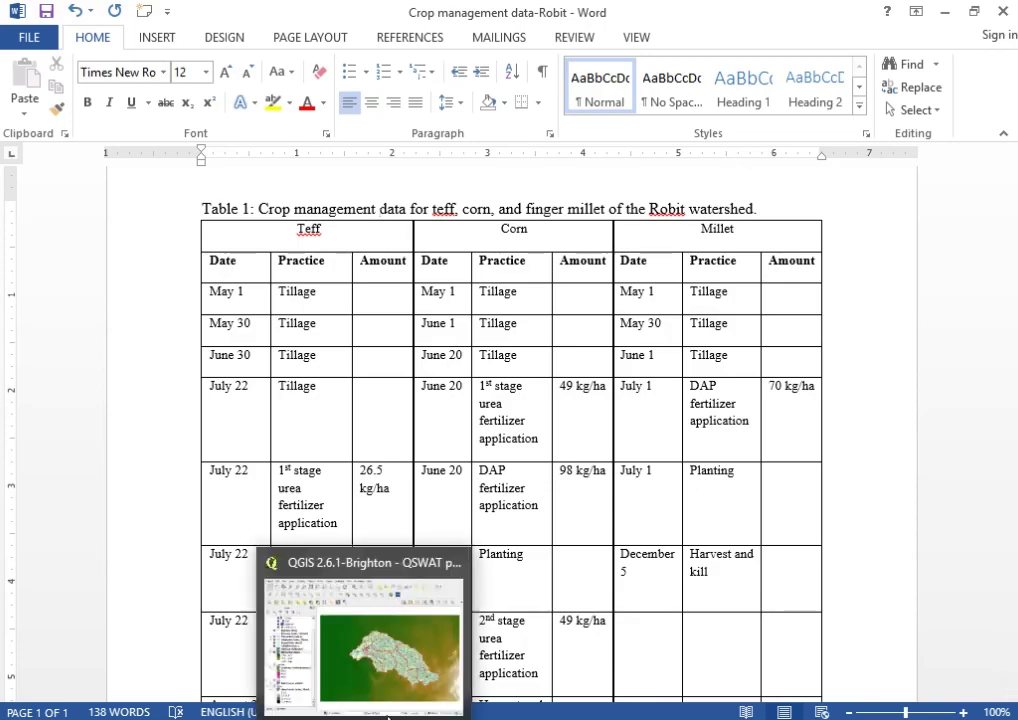
# Switch back to QGIS and connect the SWAT Editor to its project, parameter and soils databases
pyautogui.click(398, 680)
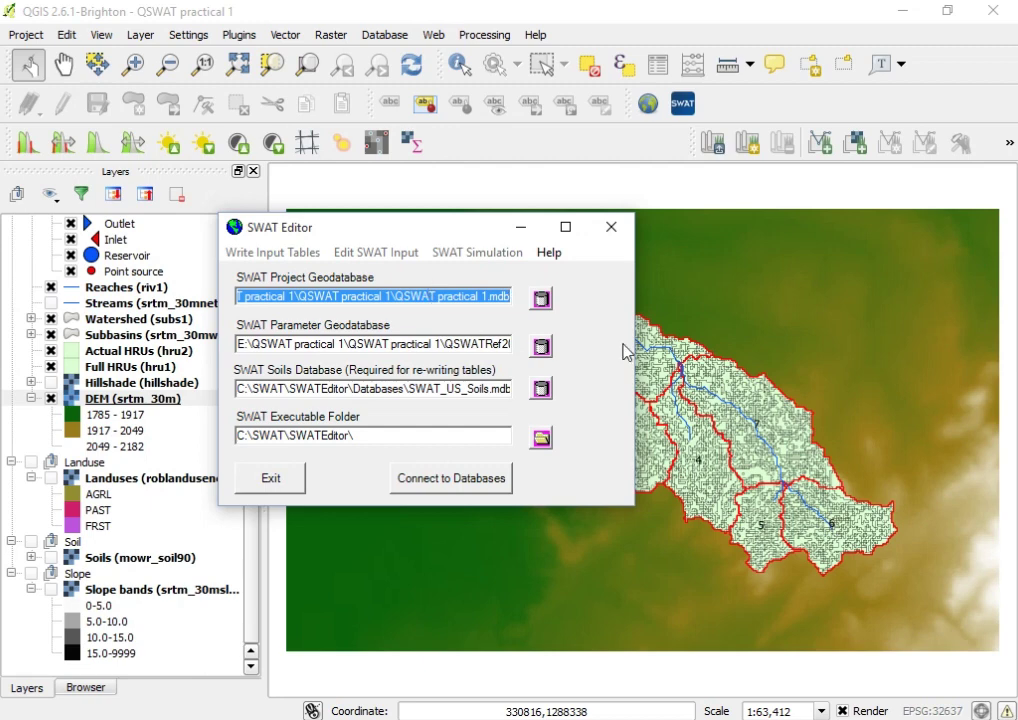
pyautogui.moveTo(370, 234); pyautogui.dragTo(371, 229)
pyautogui.click(470, 478)
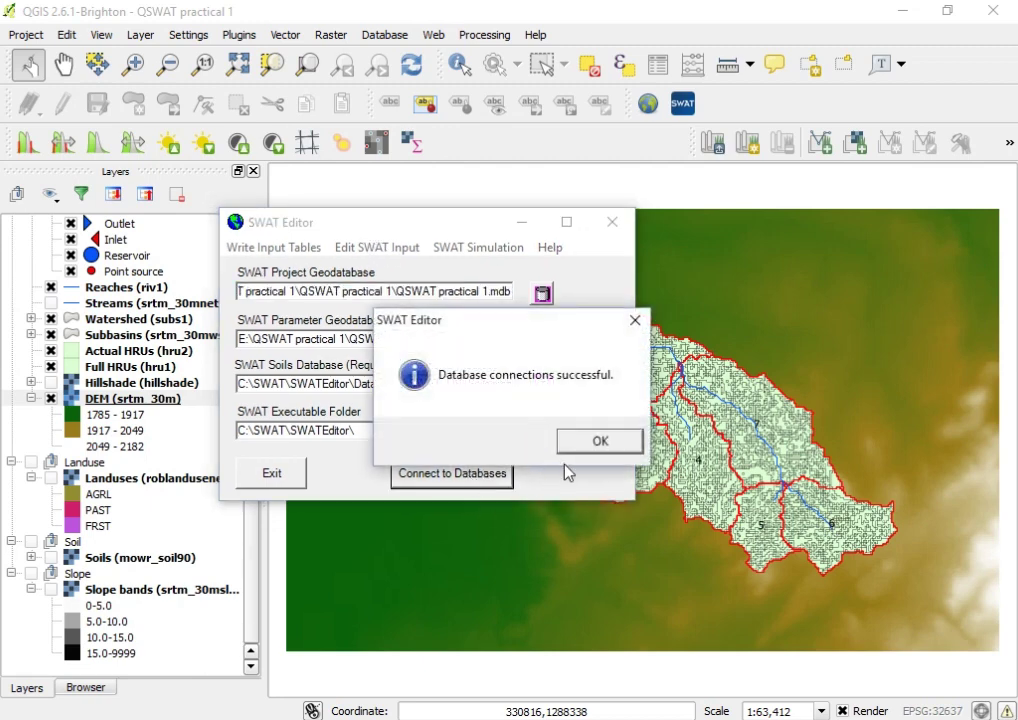
pyautogui.click(597, 443)
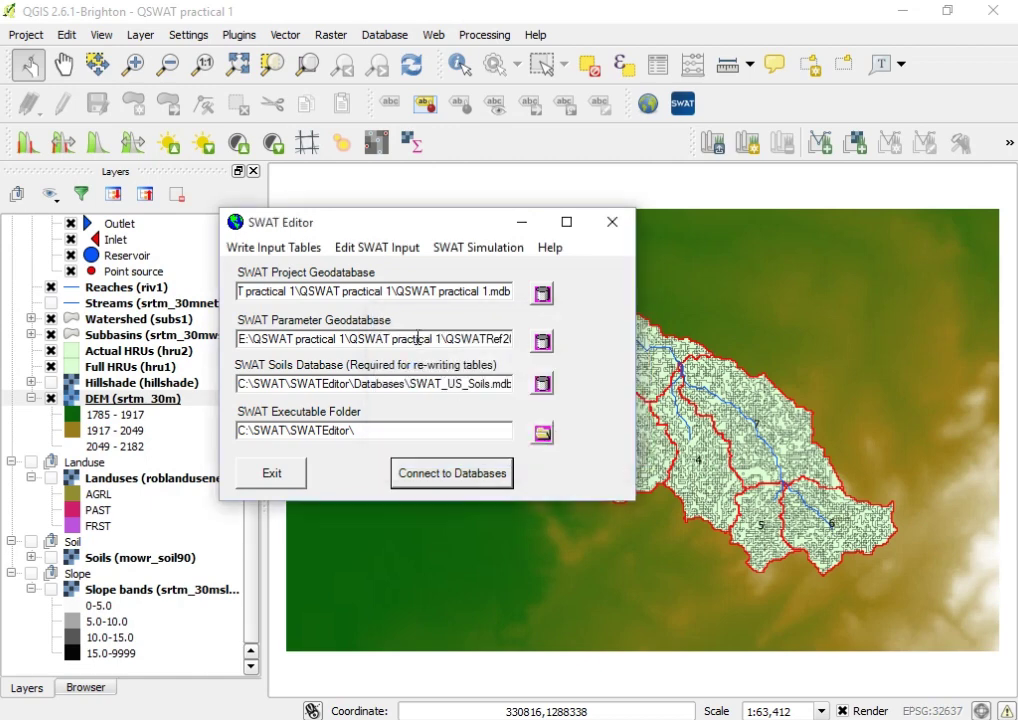
# Open the subbasin data for editing and choose Management (.Mgt) as the input table
pyautogui.click(364, 256)
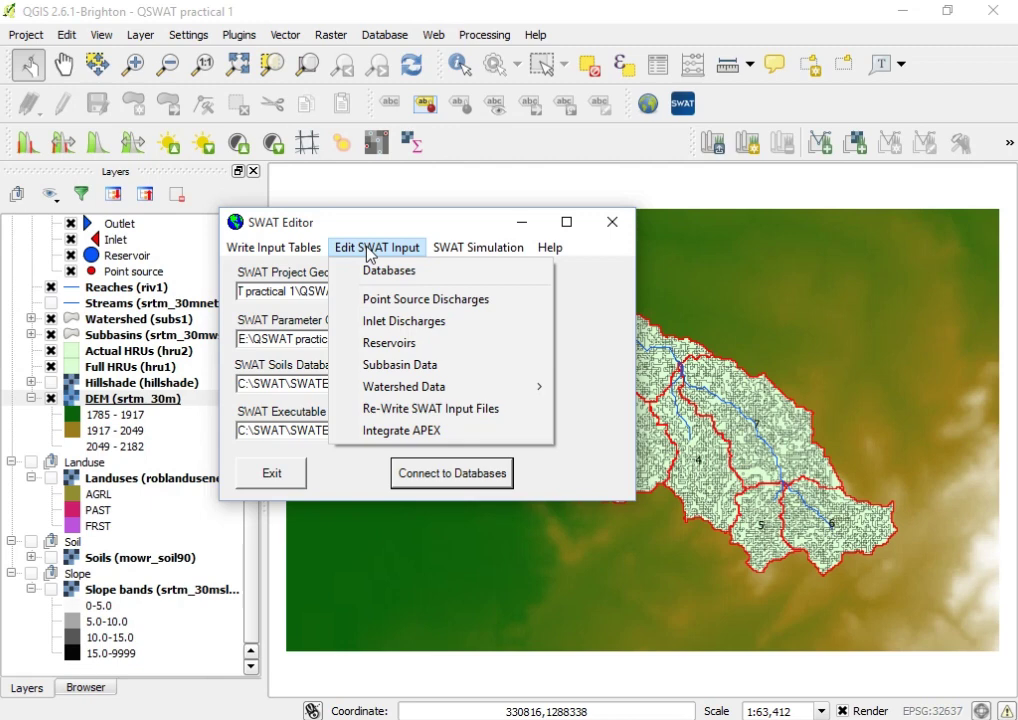
pyautogui.click(421, 365)
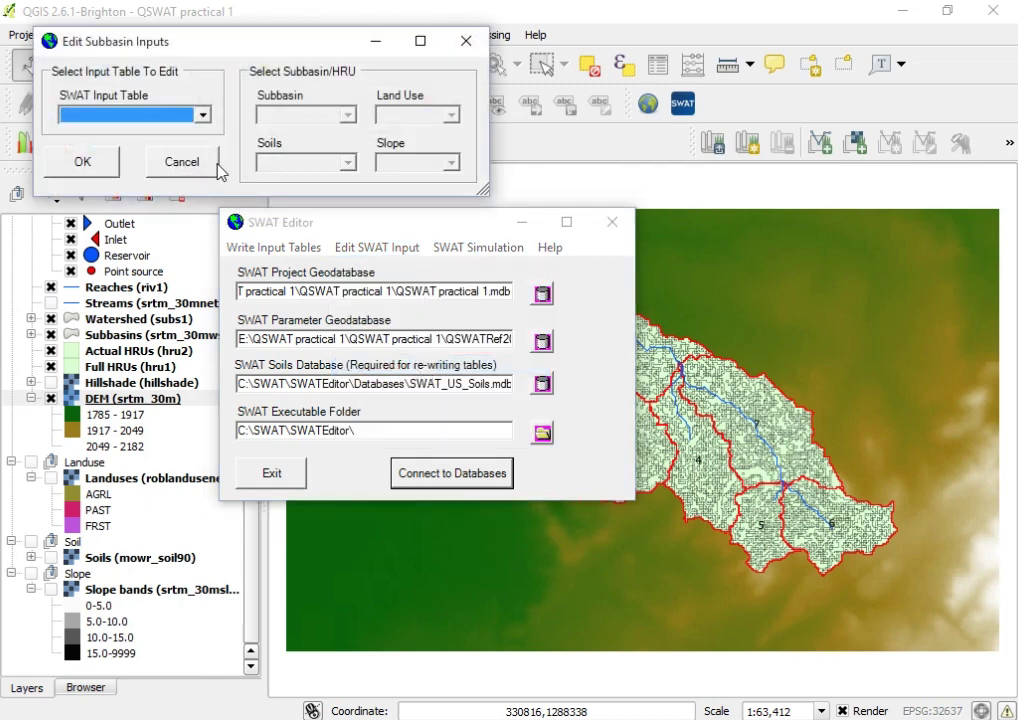
pyautogui.click(203, 116)
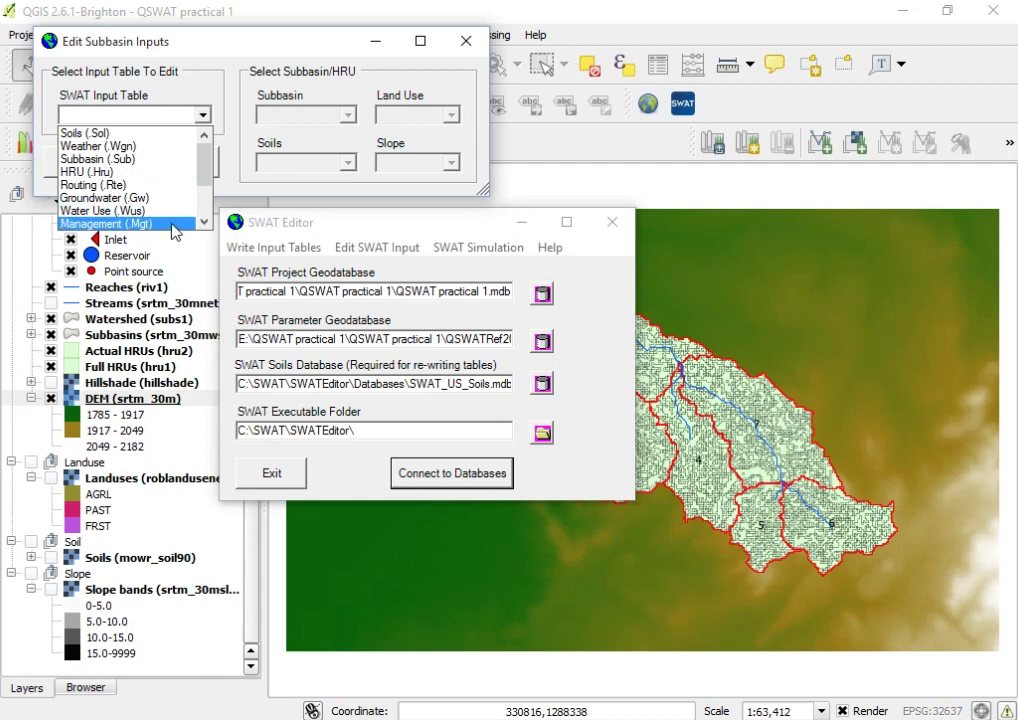
pyautogui.moveTo(204, 166); pyautogui.dragTo(207, 207)
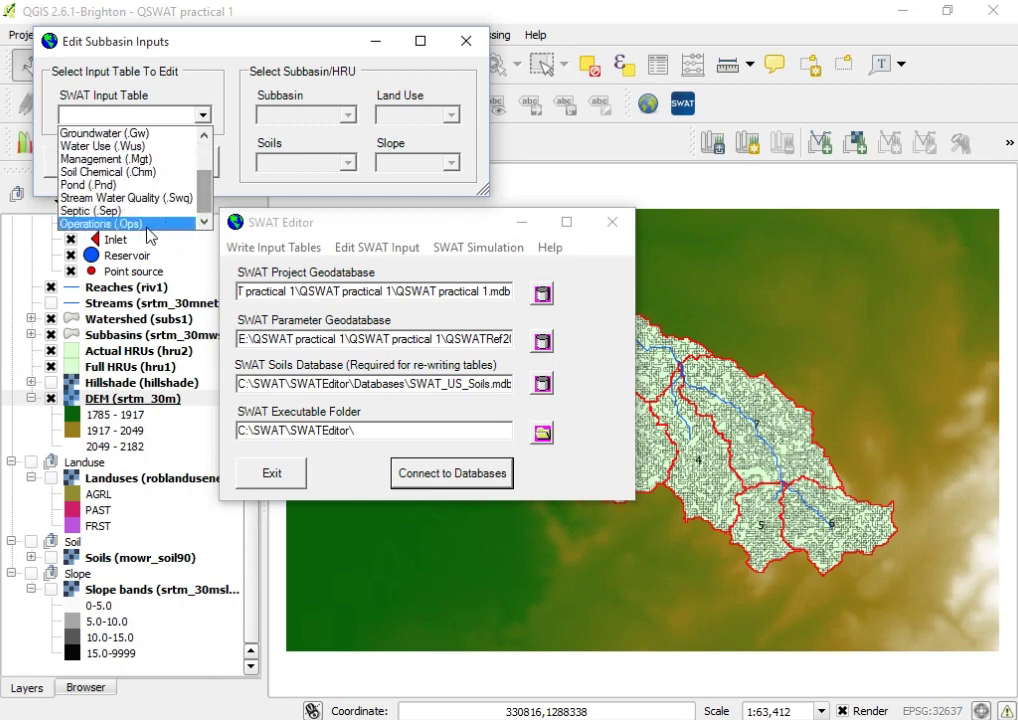
pyautogui.click(150, 160)
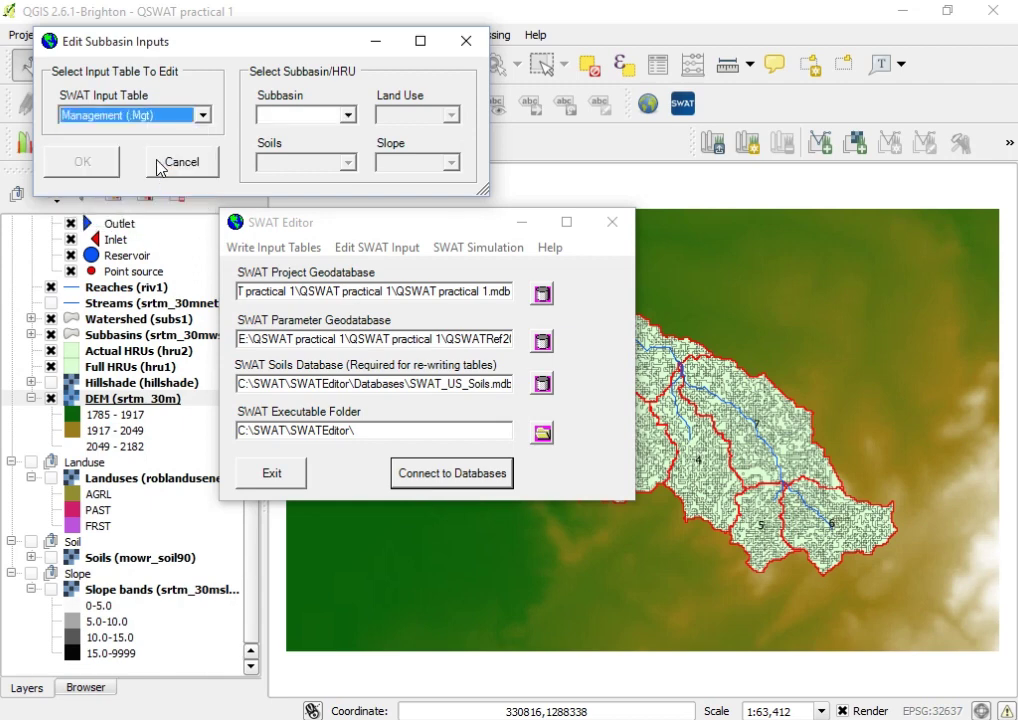
# Open the management parameters for the HRU with subbasin 1, land use AGRL, soil LVx and slope 0-5.0
pyautogui.click(349, 116)
pyautogui.click(292, 136)
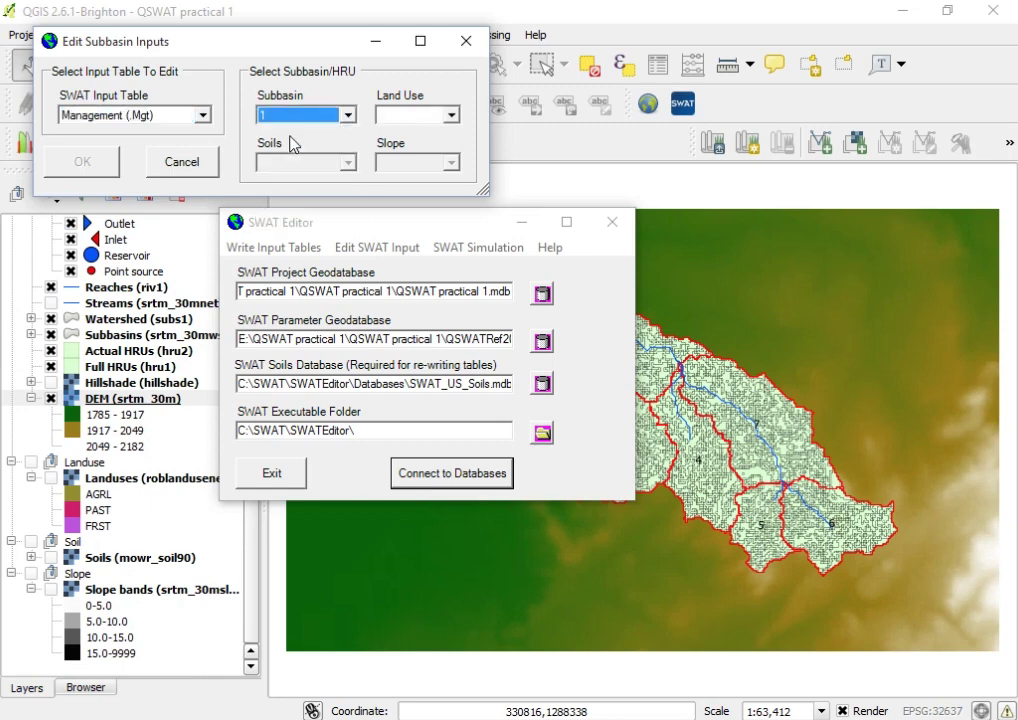
pyautogui.click(451, 115)
pyautogui.click(436, 131)
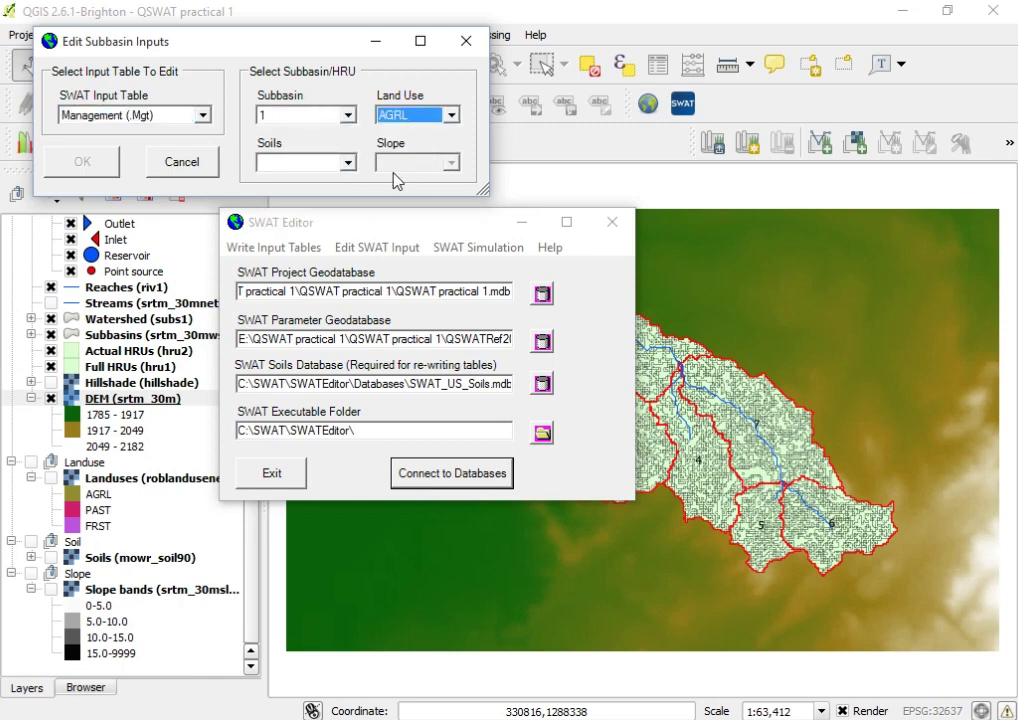
pyautogui.click(348, 163)
pyautogui.click(340, 181)
pyautogui.click(448, 165)
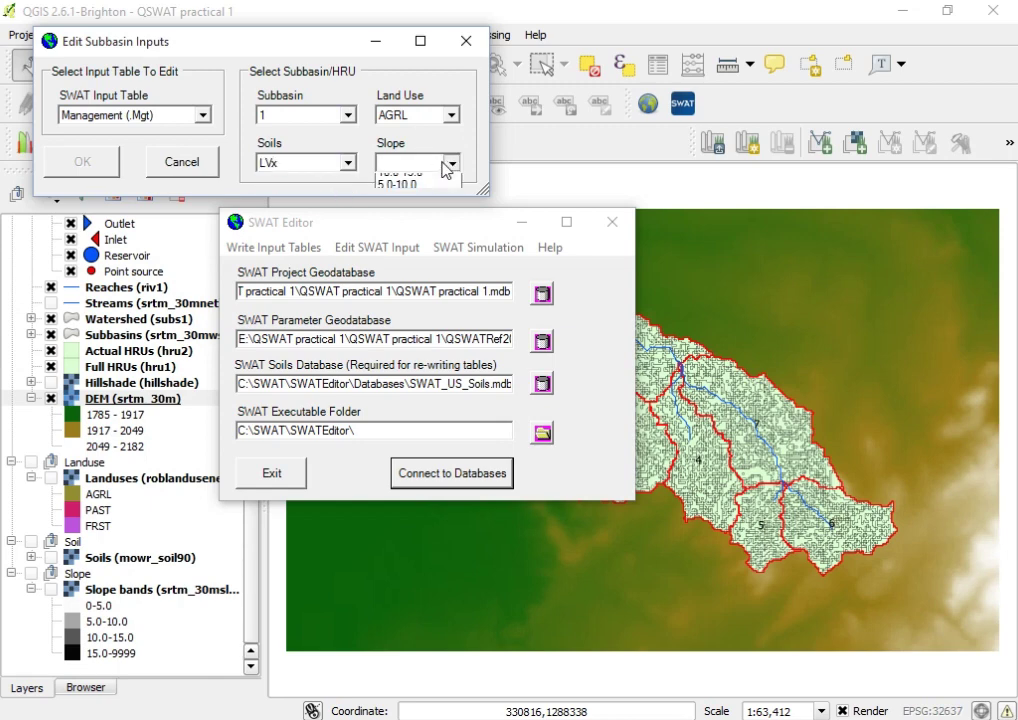
pyautogui.click(420, 177)
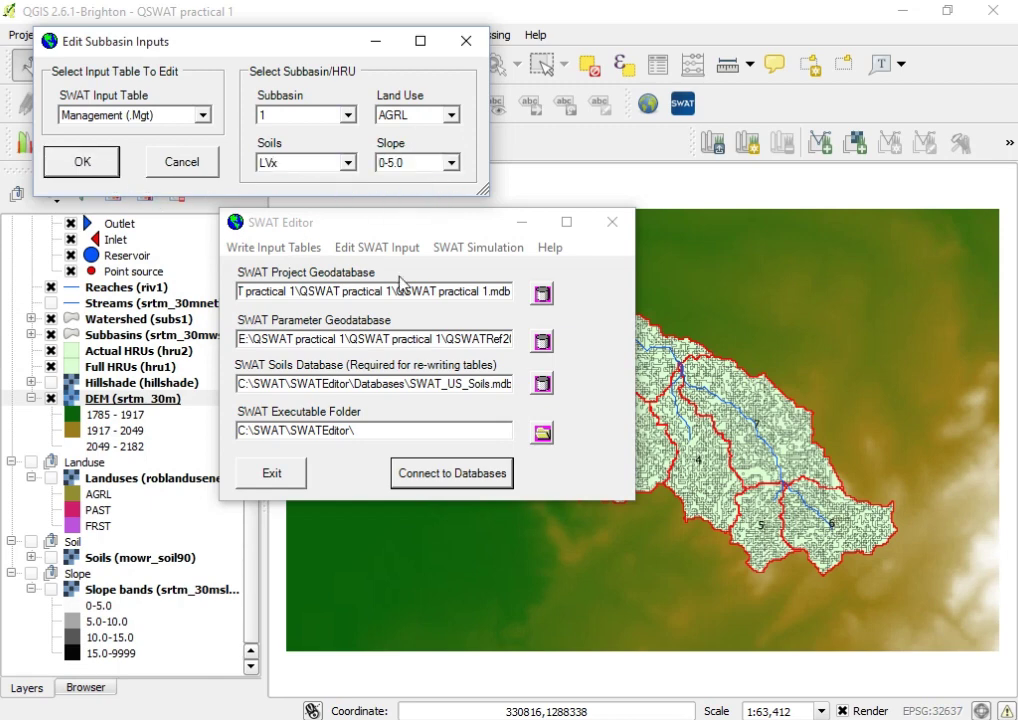
pyautogui.click(82, 161)
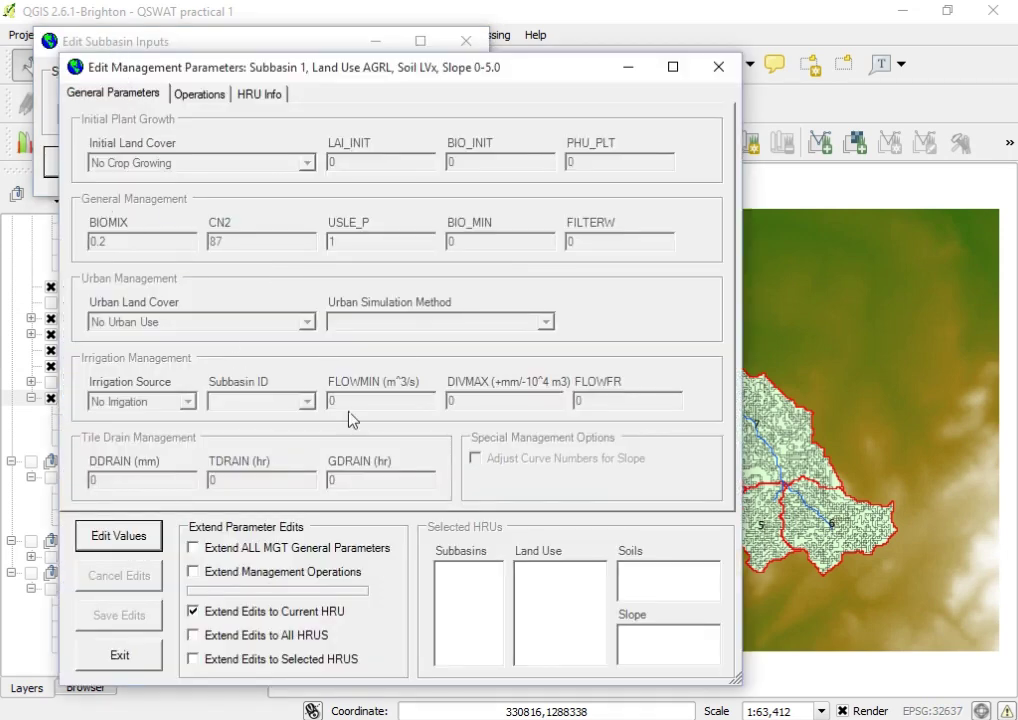
# Enable editing of the HRU's management parameters and show its list of management operations
pyautogui.click(112, 545)
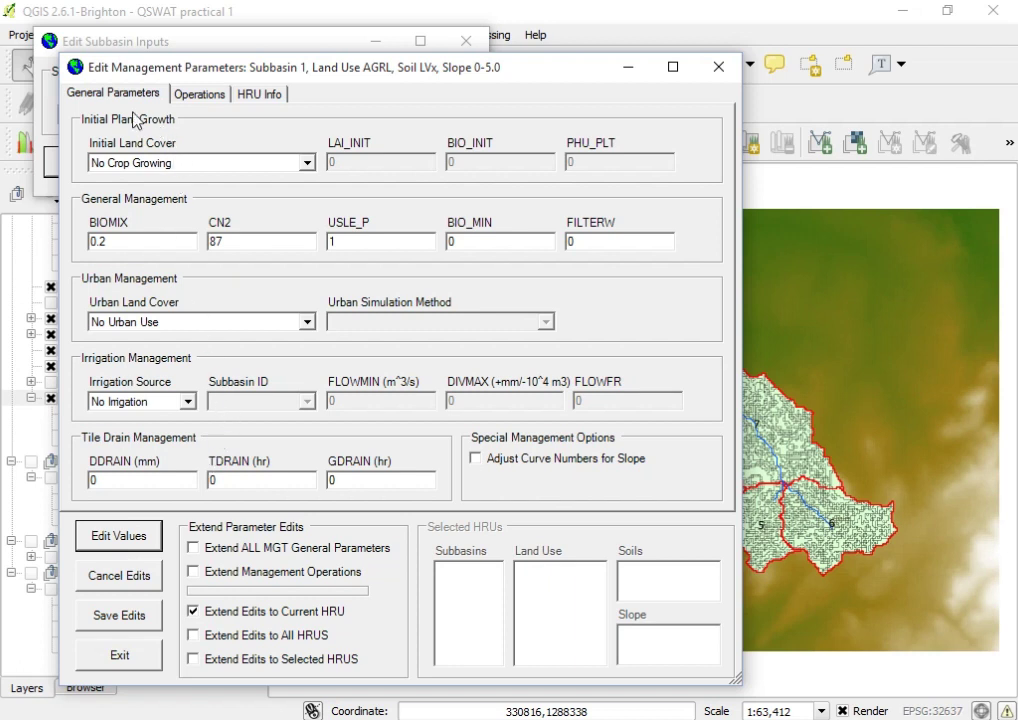
pyautogui.click(196, 106)
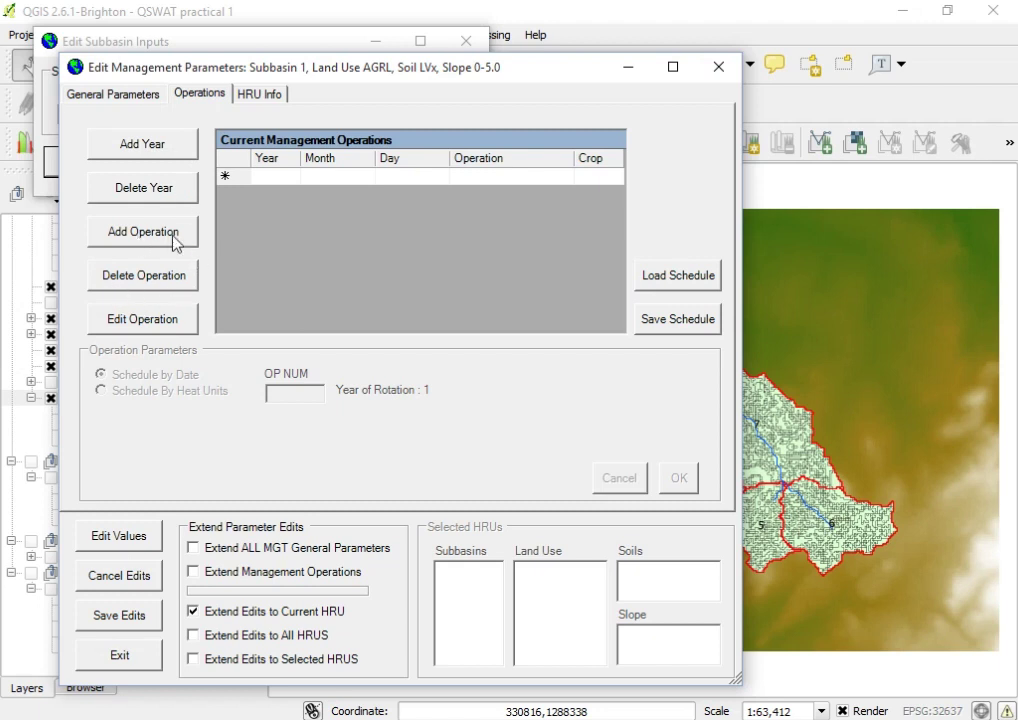
pyautogui.click(163, 143)
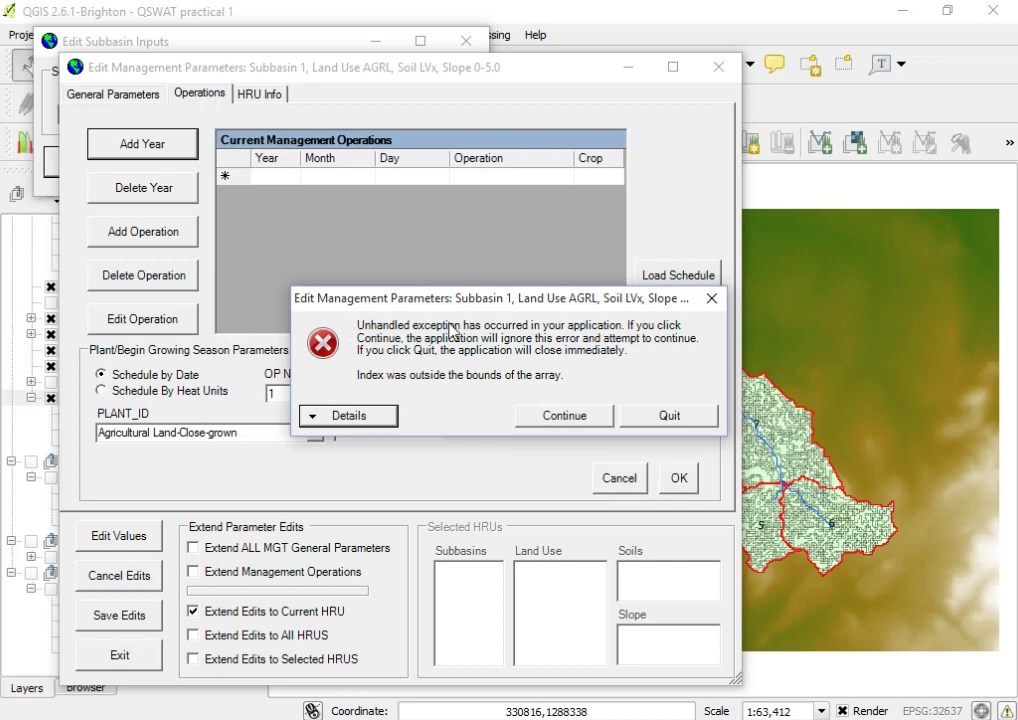
pyautogui.click(712, 299)
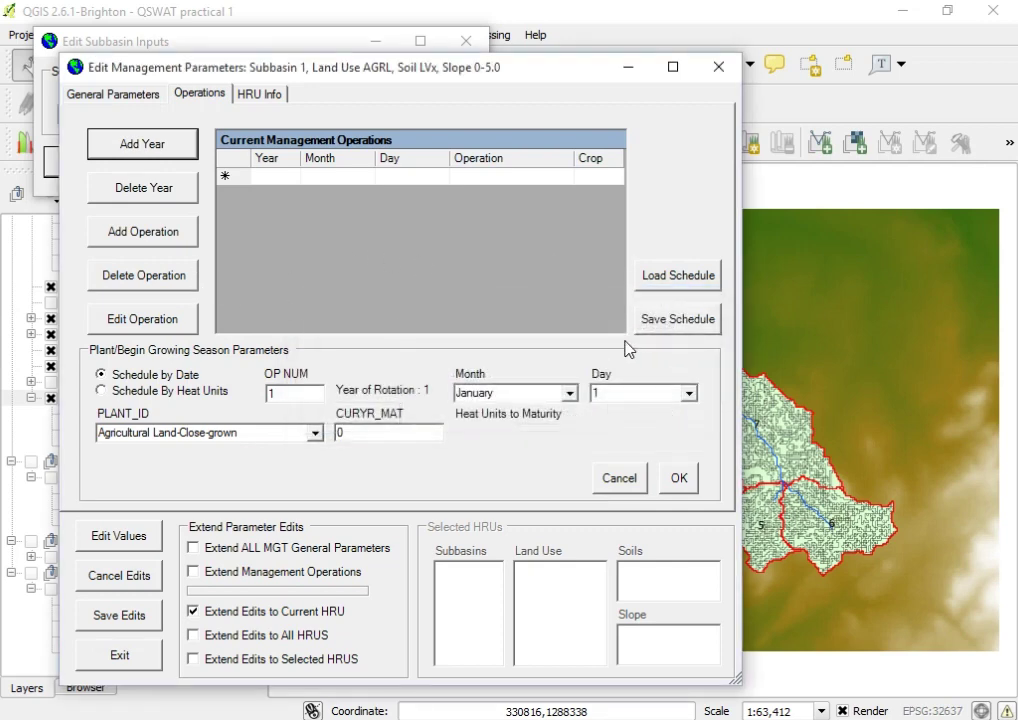
pyautogui.click(152, 239)
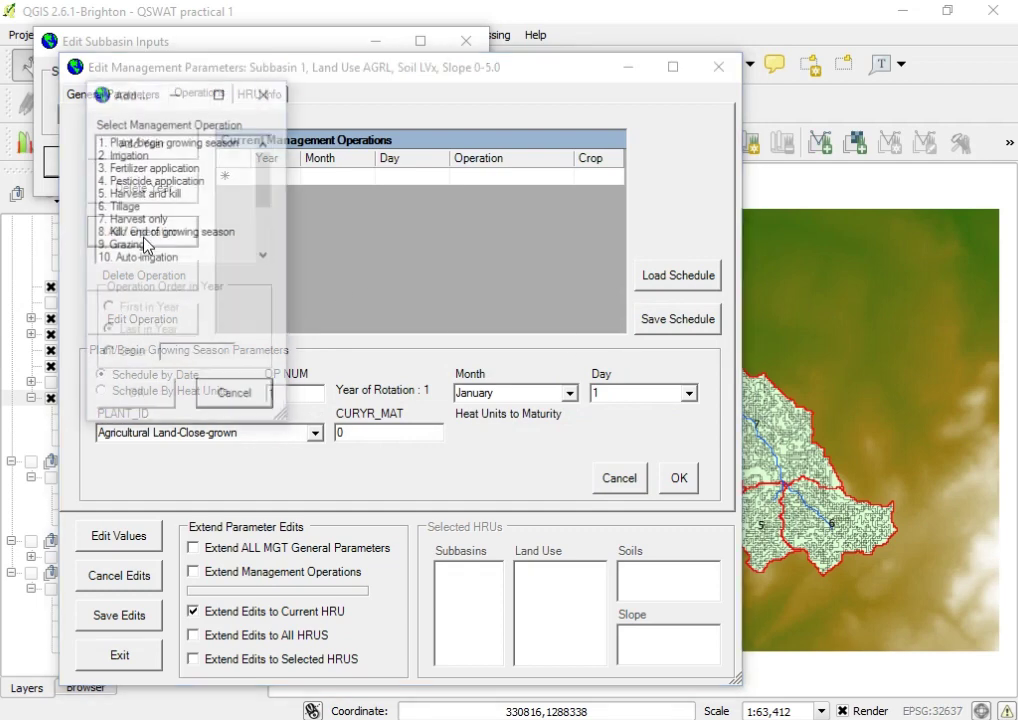
pyautogui.click(264, 93)
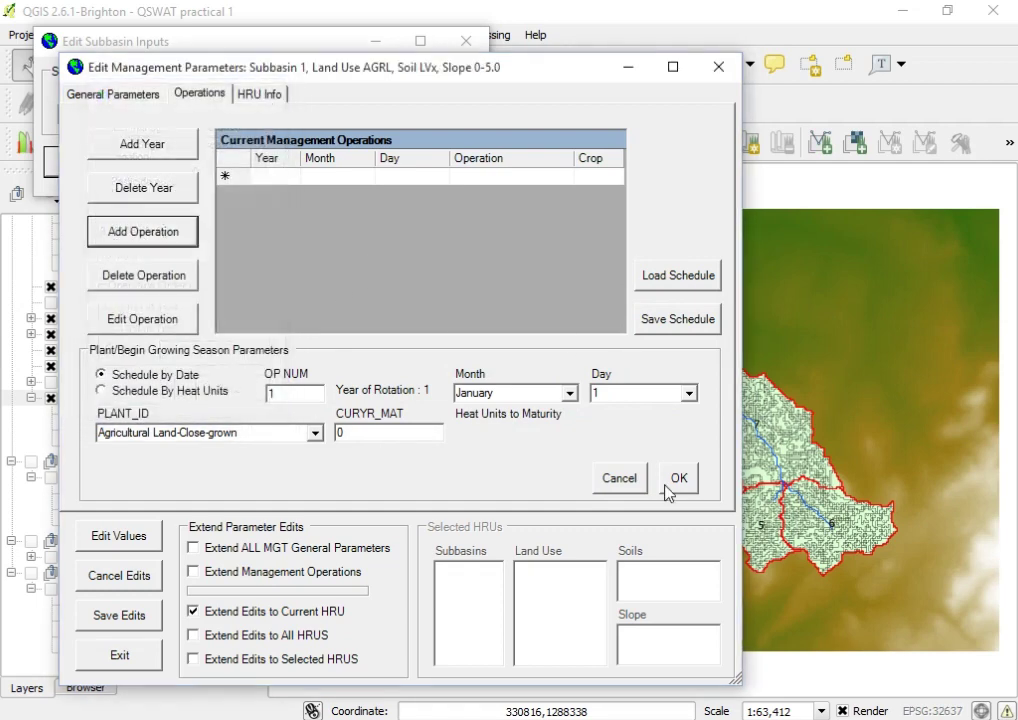
pyautogui.click(622, 480)
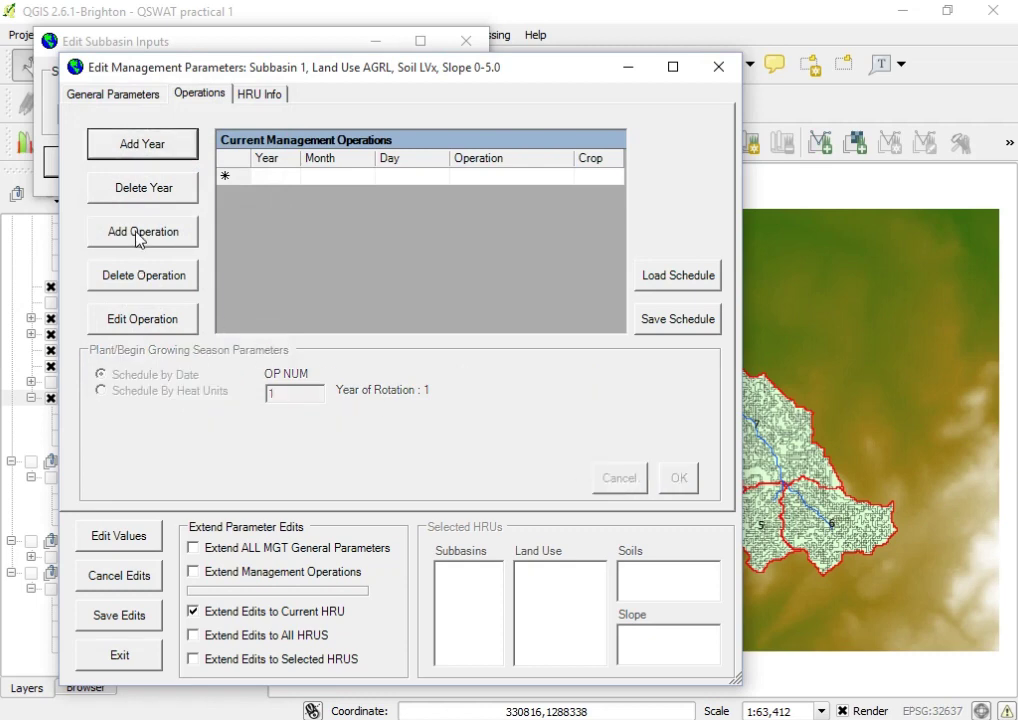
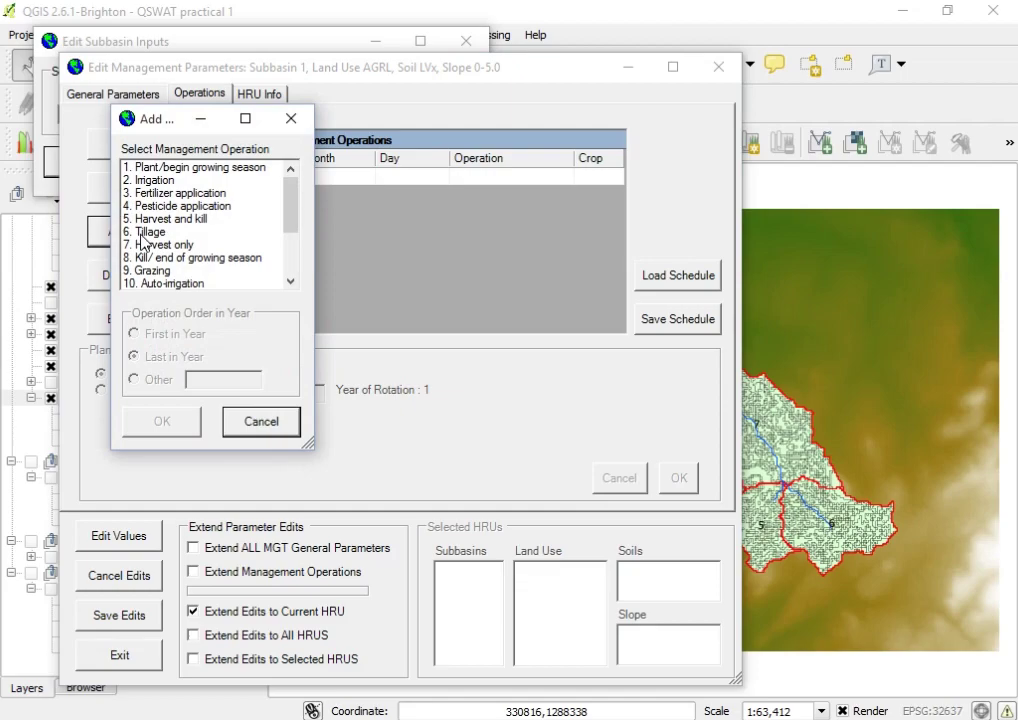
# Switch to the crop management table in Word and examine the dates, practices and amounts listed for corn
pyautogui.click(510, 640)
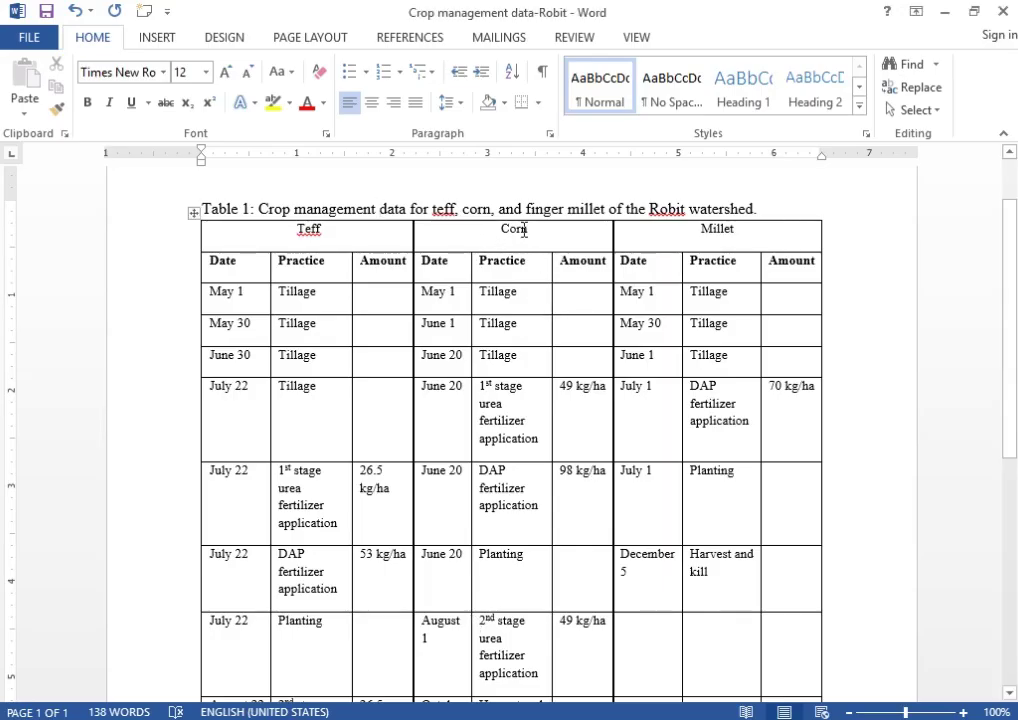
pyautogui.scroll(-1, 506, 302)
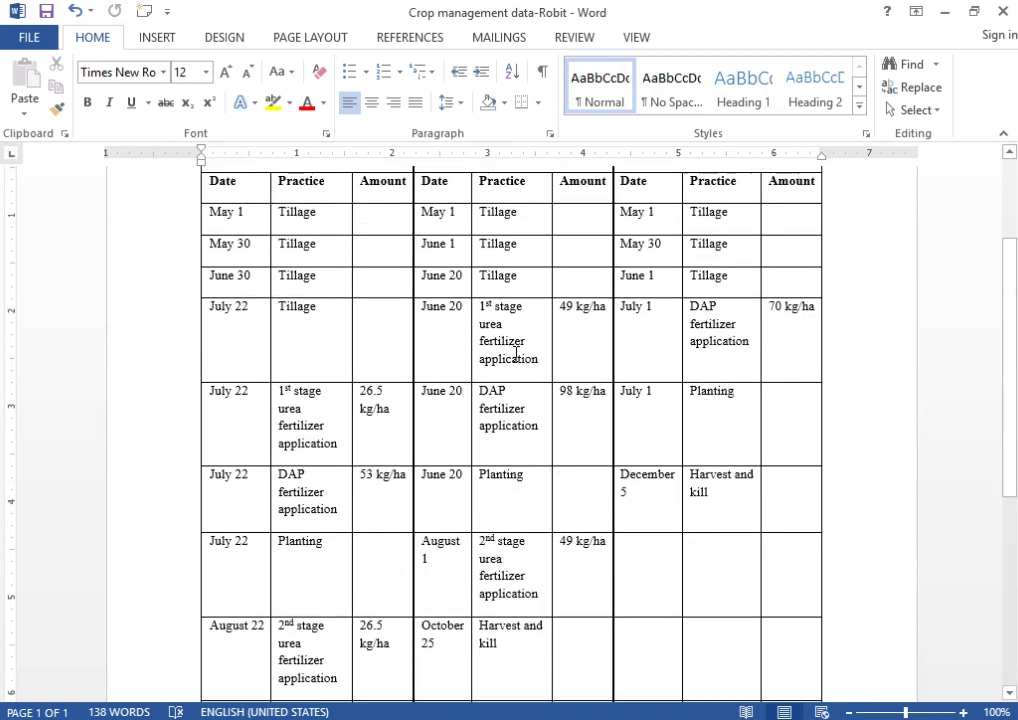
pyautogui.scroll(1, 537, 343)
pyautogui.scroll(1, 537, 343)
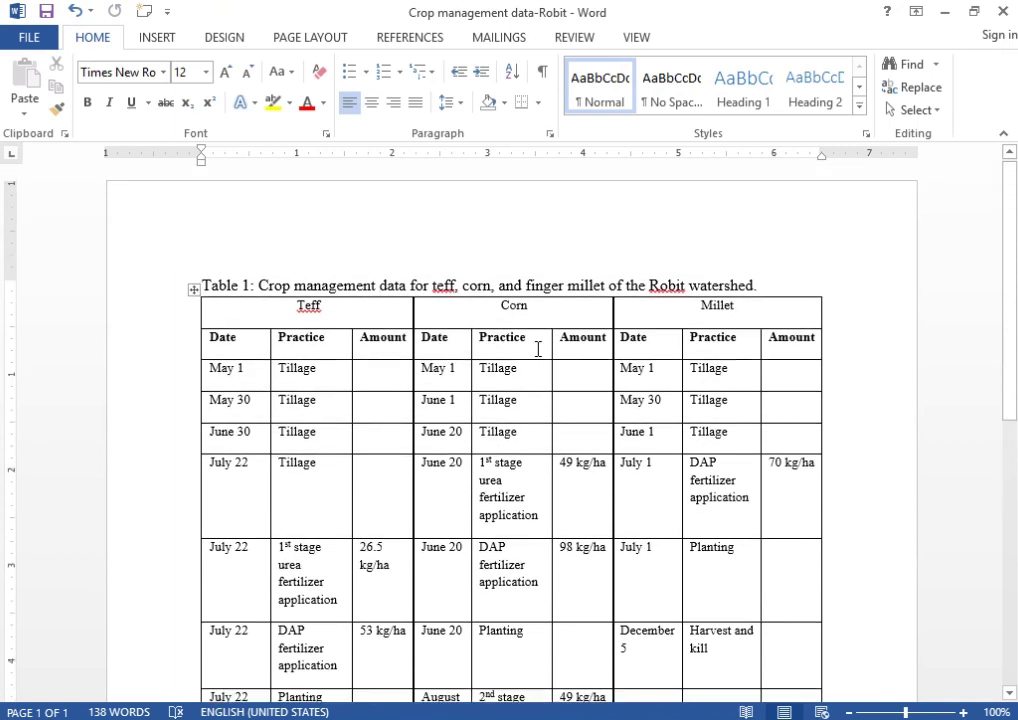
pyautogui.click(503, 310)
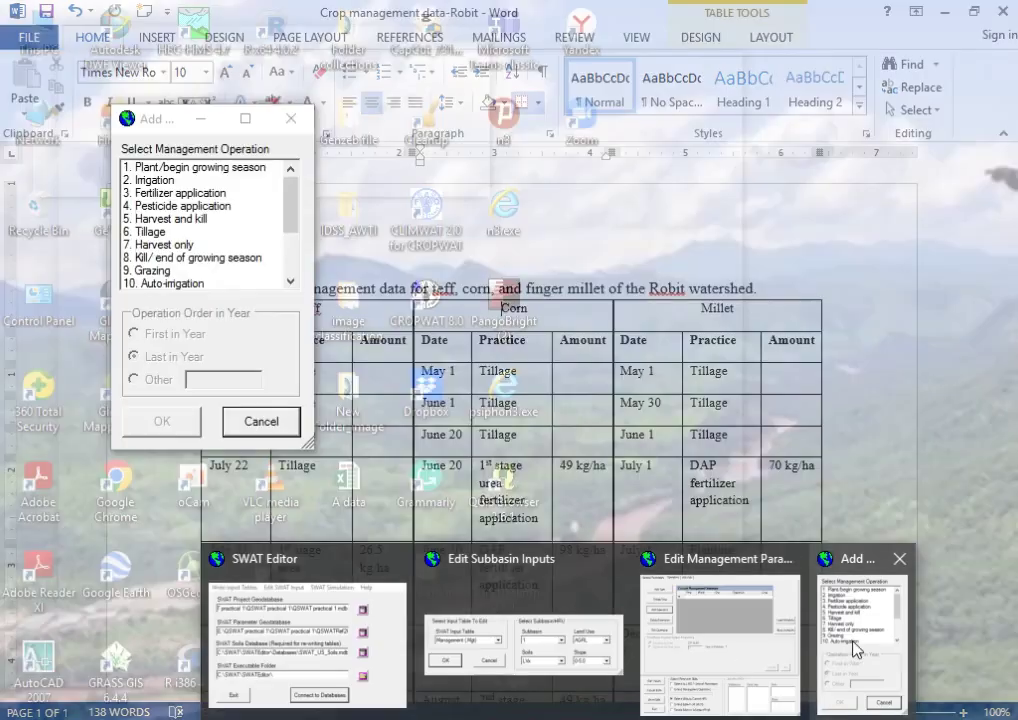
pyautogui.click(855, 648)
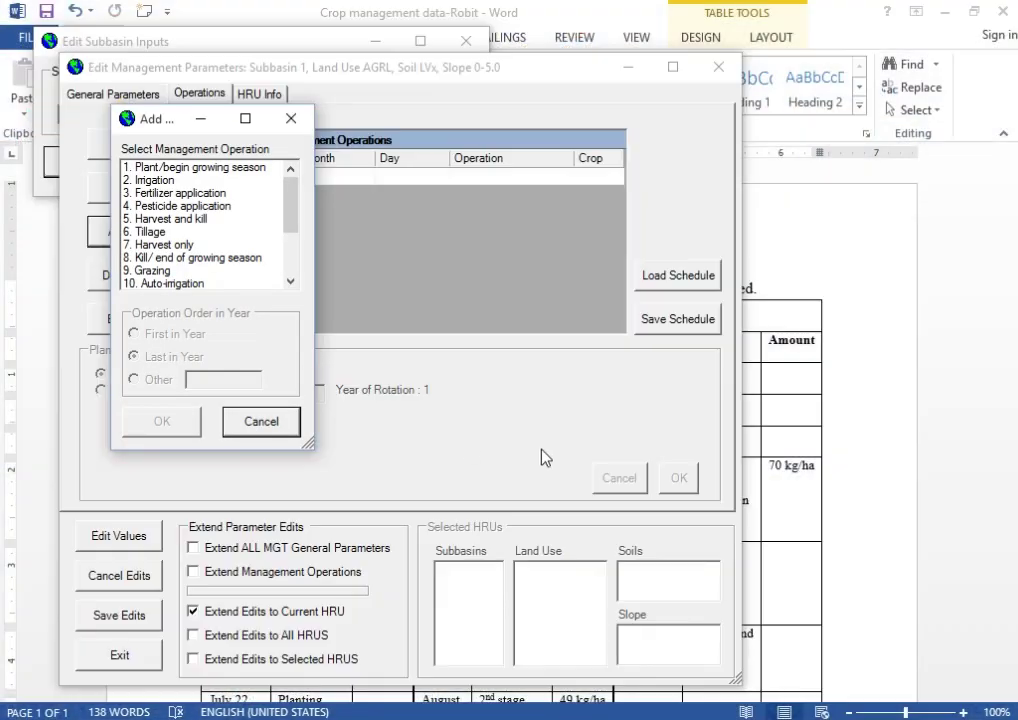
pyautogui.click(488, 690)
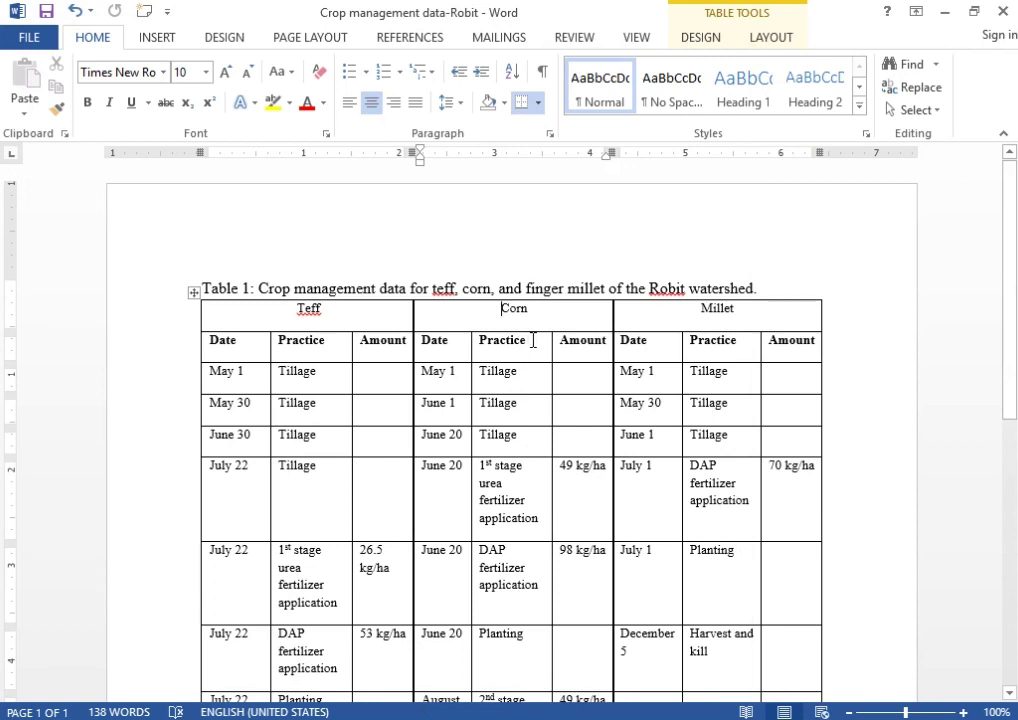
pyautogui.moveTo(520, 376); pyautogui.dragTo(465, 373)
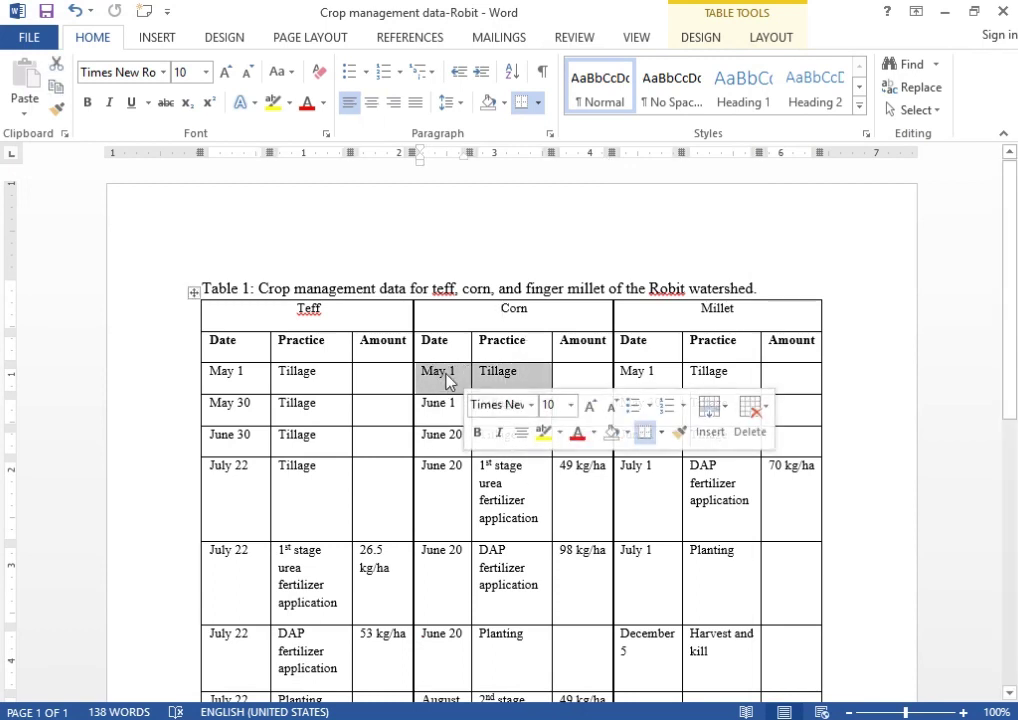
pyautogui.click(446, 373)
pyautogui.moveTo(520, 438); pyautogui.dragTo(492, 378)
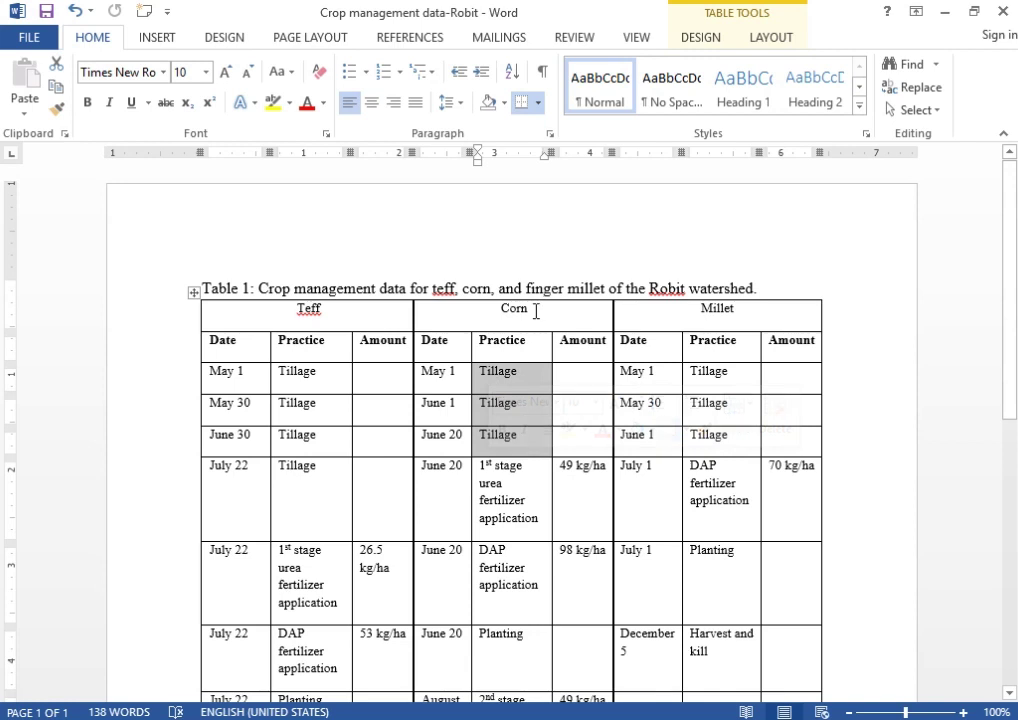
pyautogui.click(460, 373)
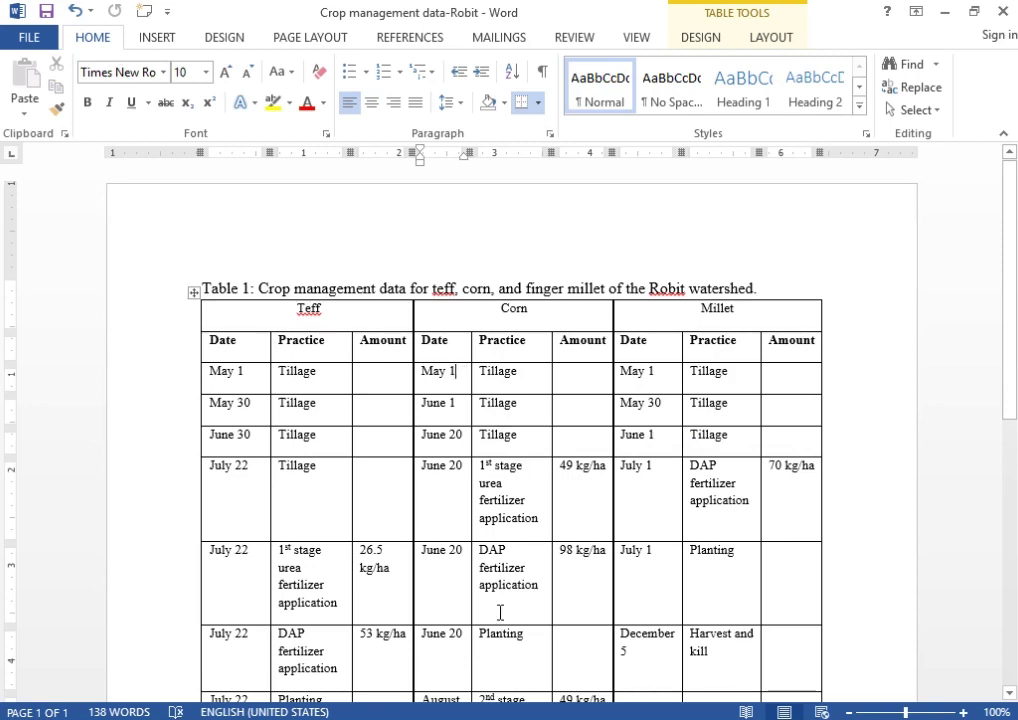
# Switch back to the SWAT Editor and add a Tillage operation to the HRU's management schedule
pyautogui.moveTo(506, 716)
pyautogui.click(718, 675)
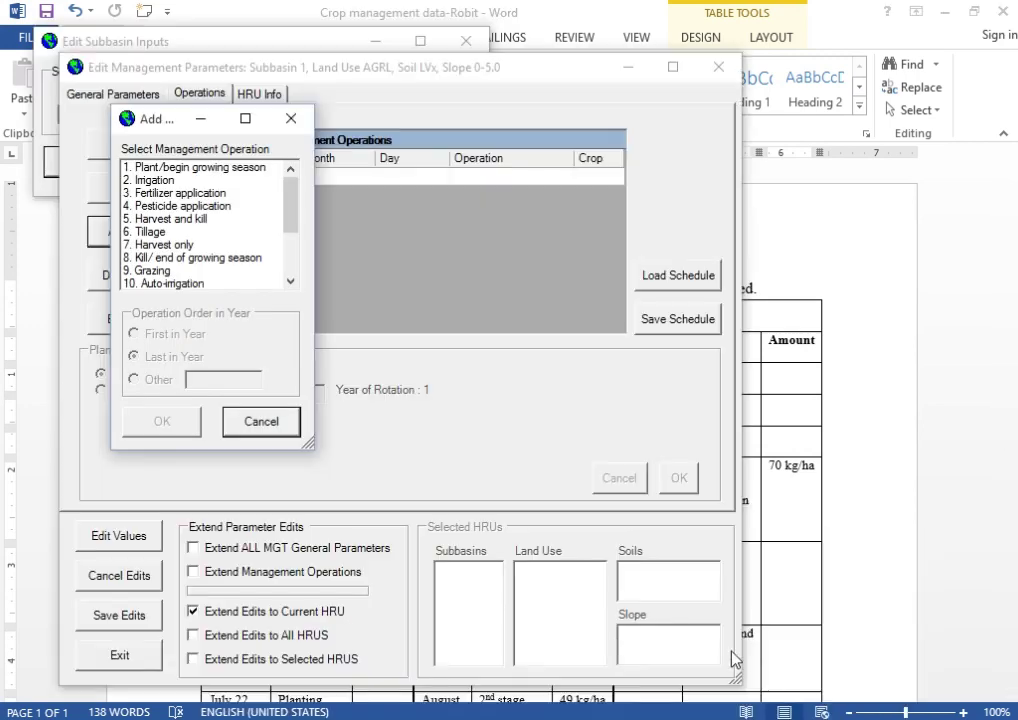
pyautogui.click(150, 232)
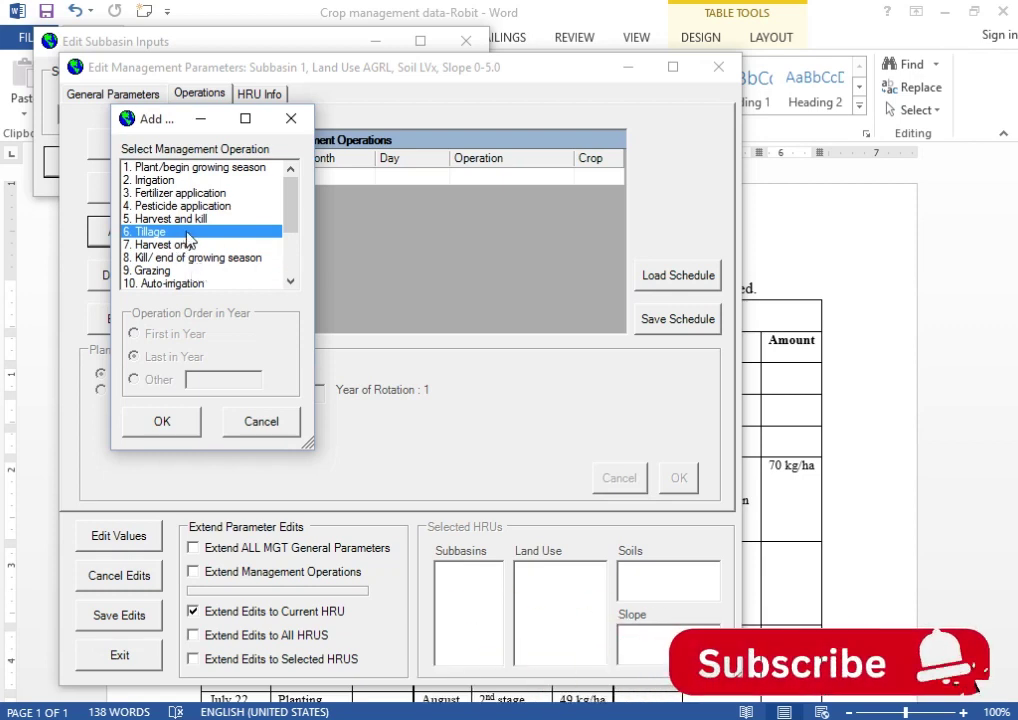
pyautogui.click(181, 433)
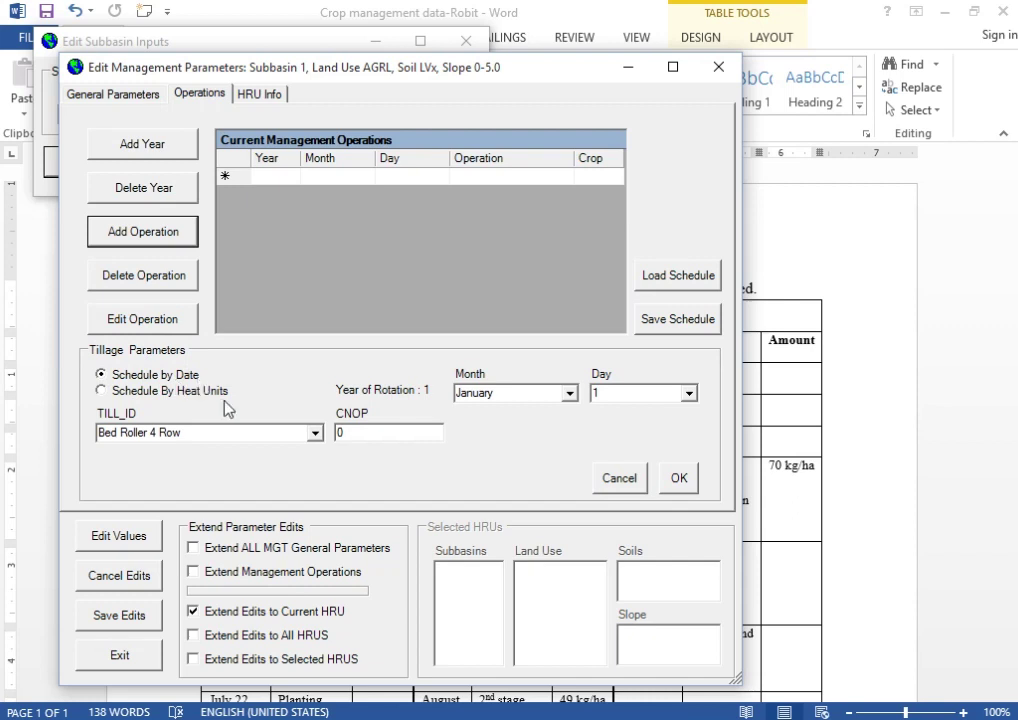
# Schedule the tillage operation by date for May 1, checking the date against the corn schedule in Word
pyautogui.click(571, 395)
pyautogui.click(485, 465)
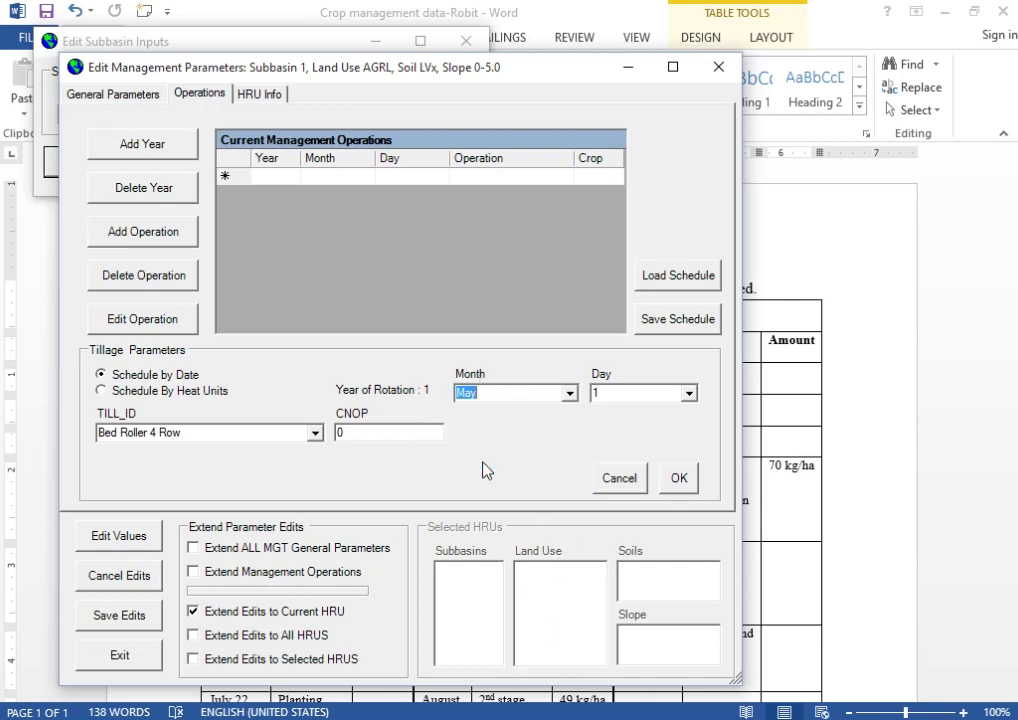
pyautogui.click(627, 393)
pyautogui.moveTo(462, 718)
pyautogui.click(488, 677)
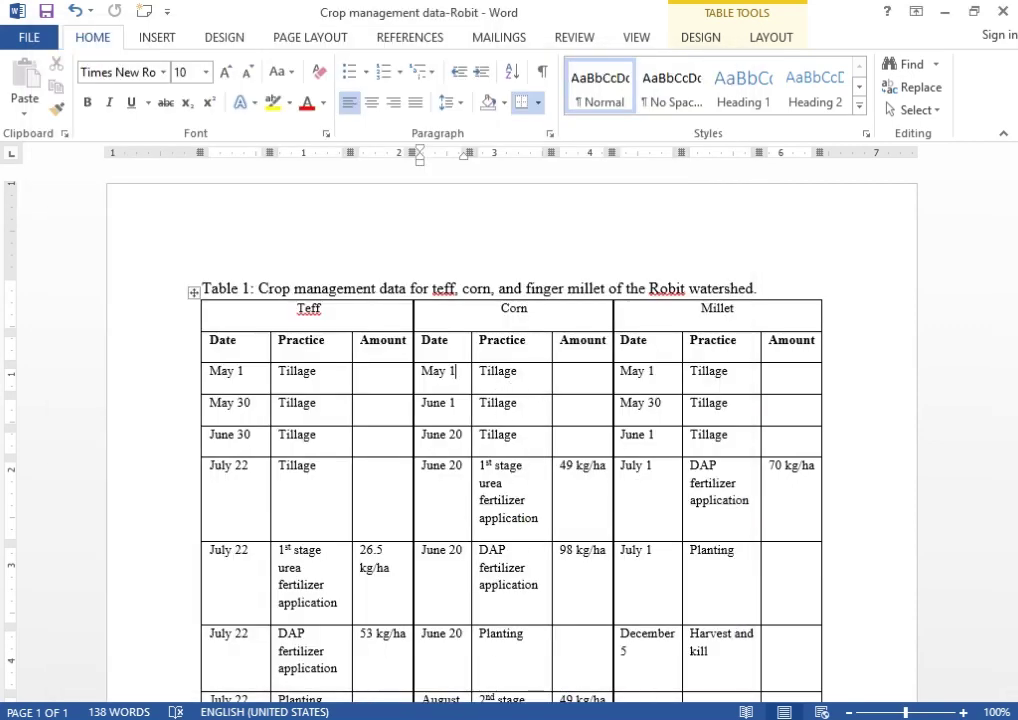
pyautogui.moveTo(560, 716)
pyautogui.click(760, 655)
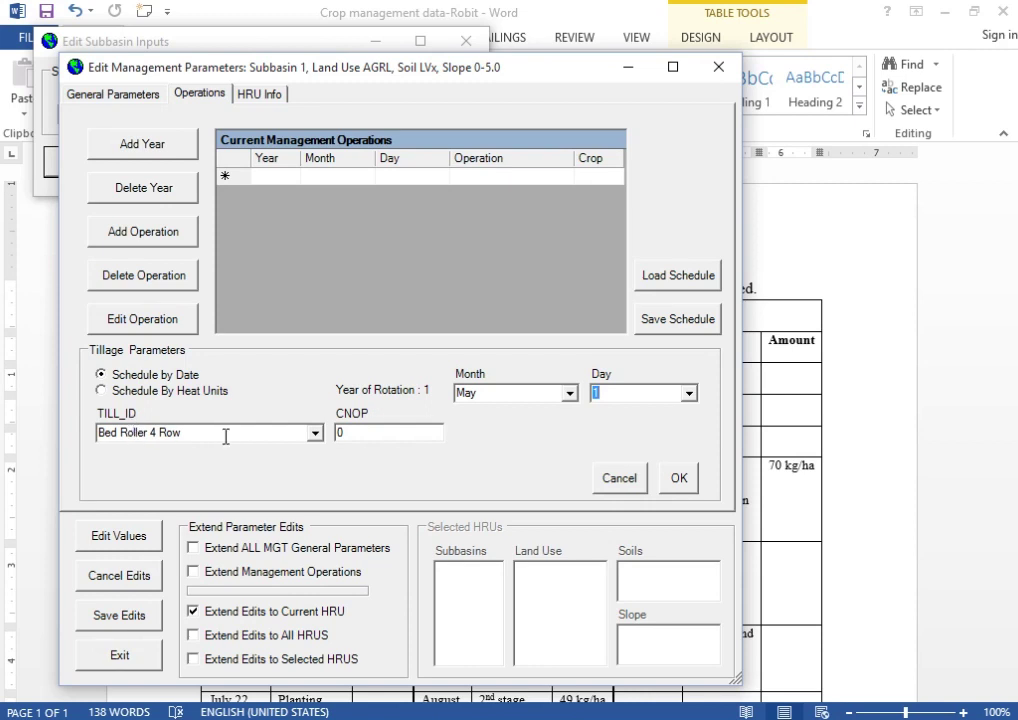
# Set the tillage implement to Chisel Plow Gt15ft and save the operation to the current management operations
pyautogui.click(316, 436)
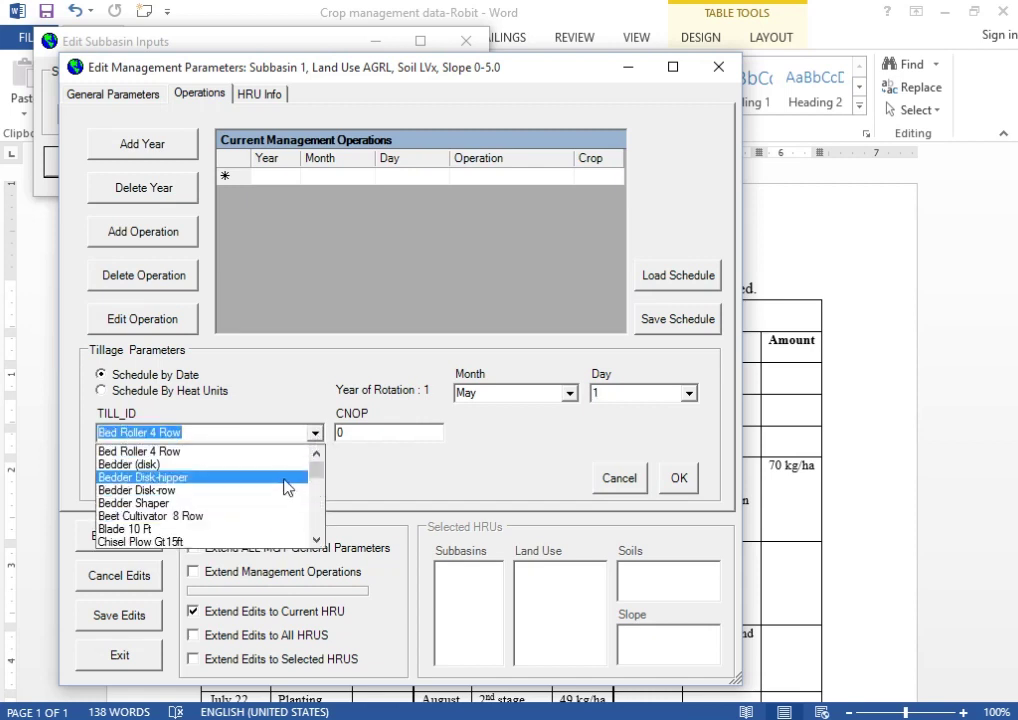
pyautogui.click(317, 541)
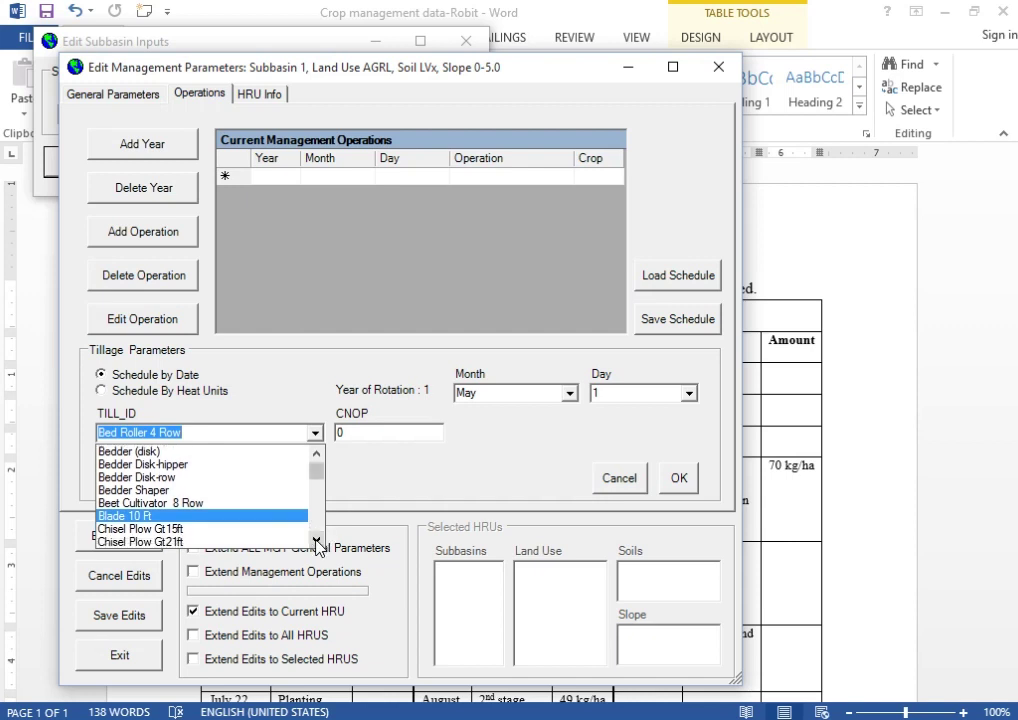
pyautogui.click(317, 541)
pyautogui.click(317, 541)
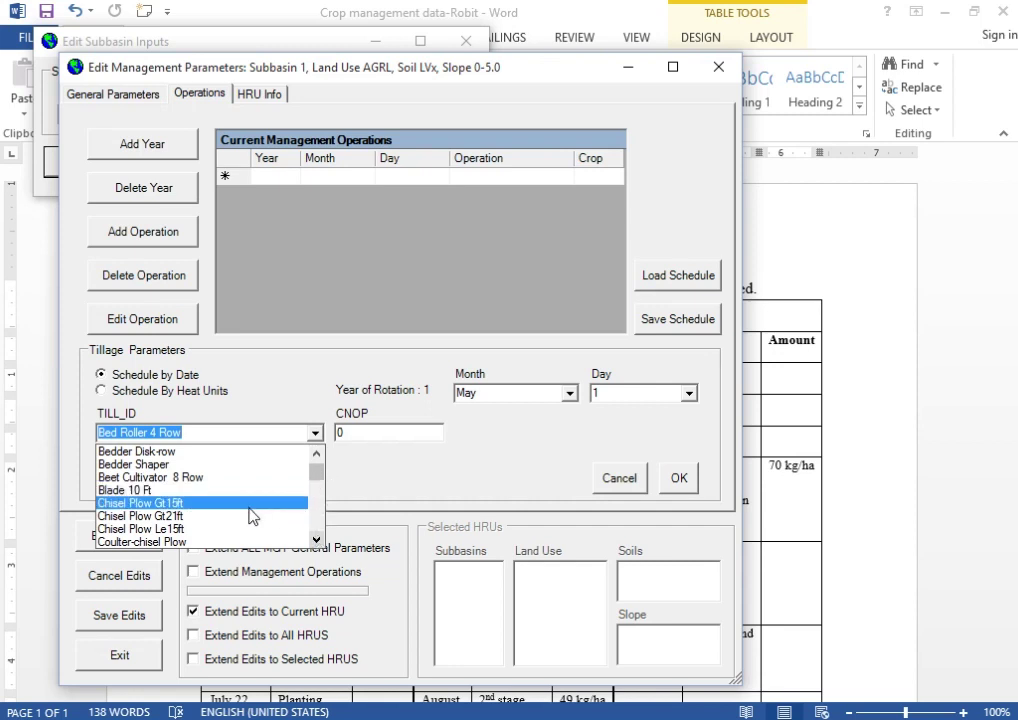
pyautogui.click(198, 503)
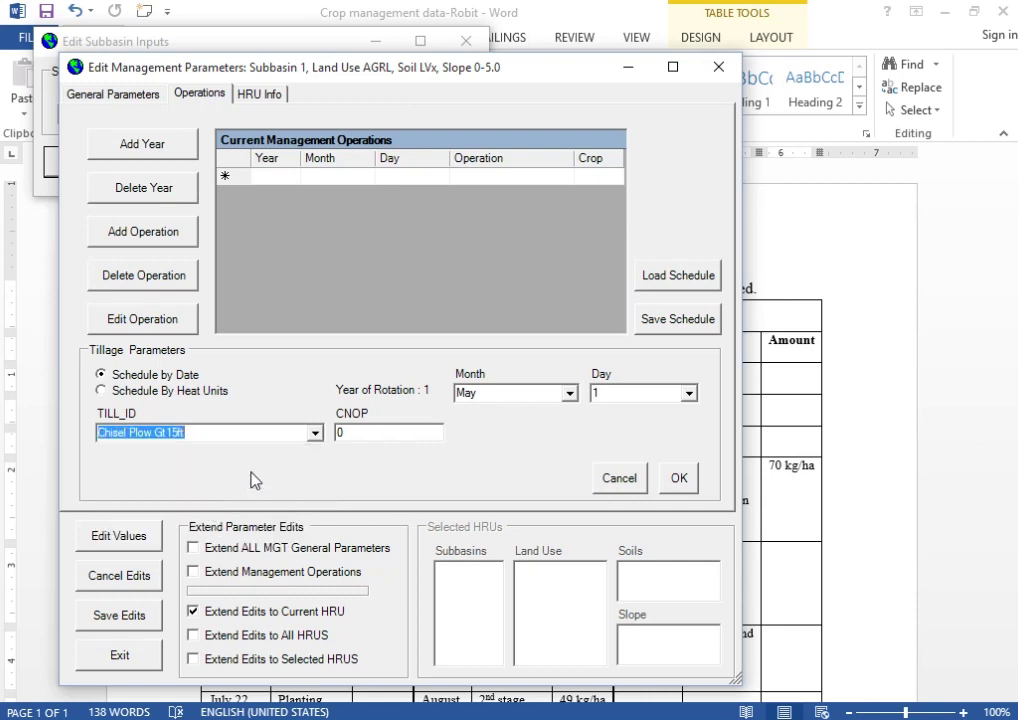
pyautogui.click(234, 436)
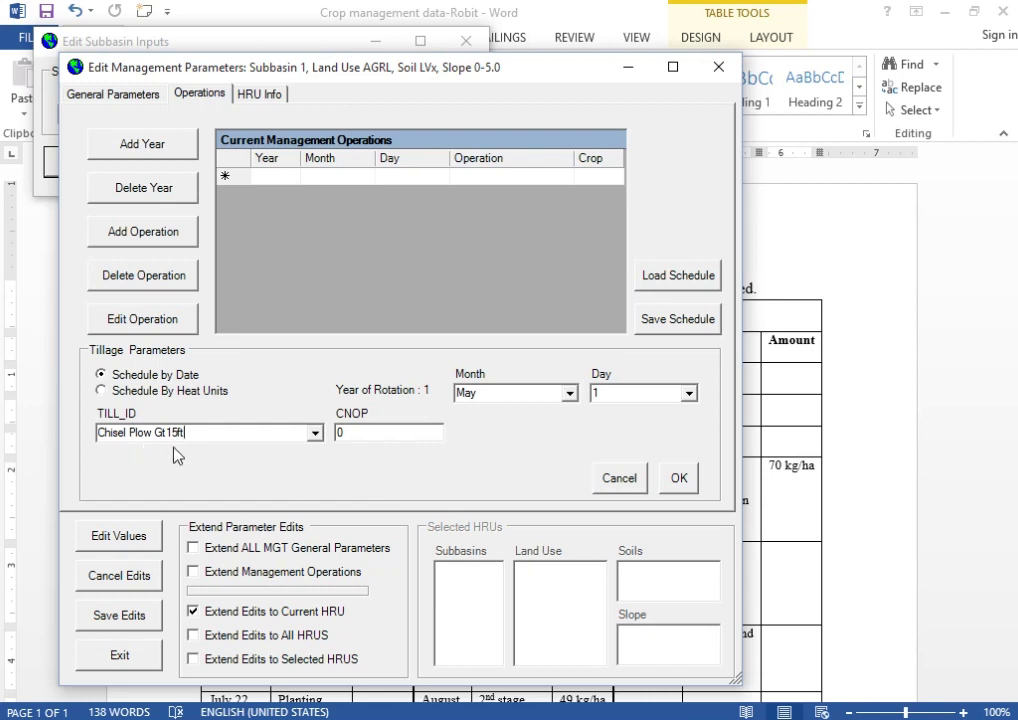
pyautogui.click(315, 433)
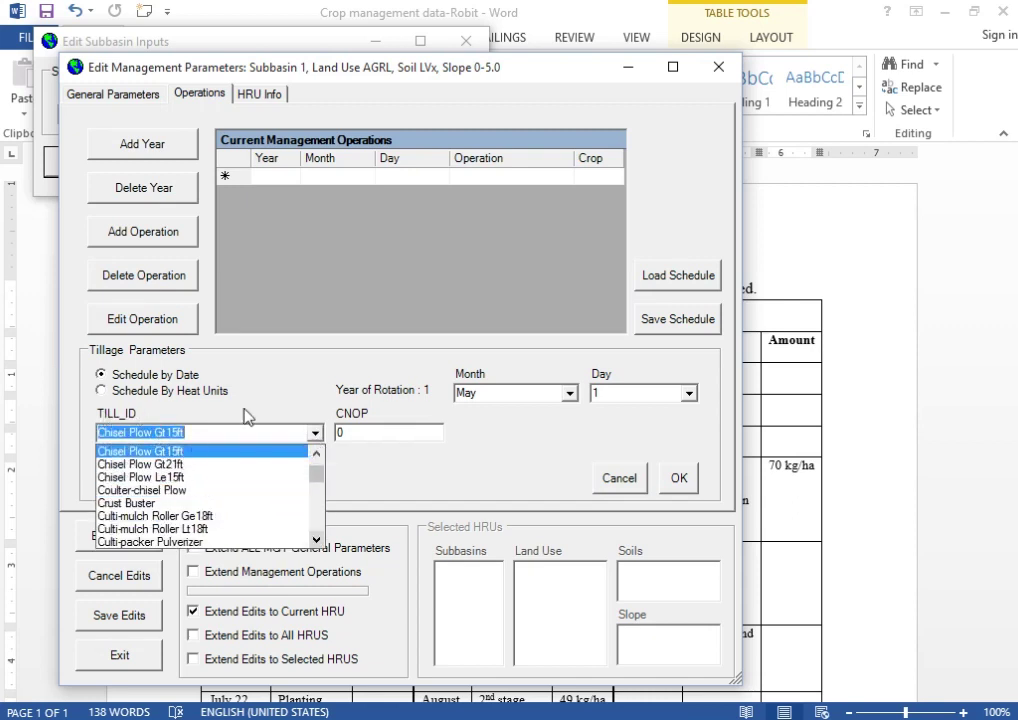
pyautogui.click(293, 402)
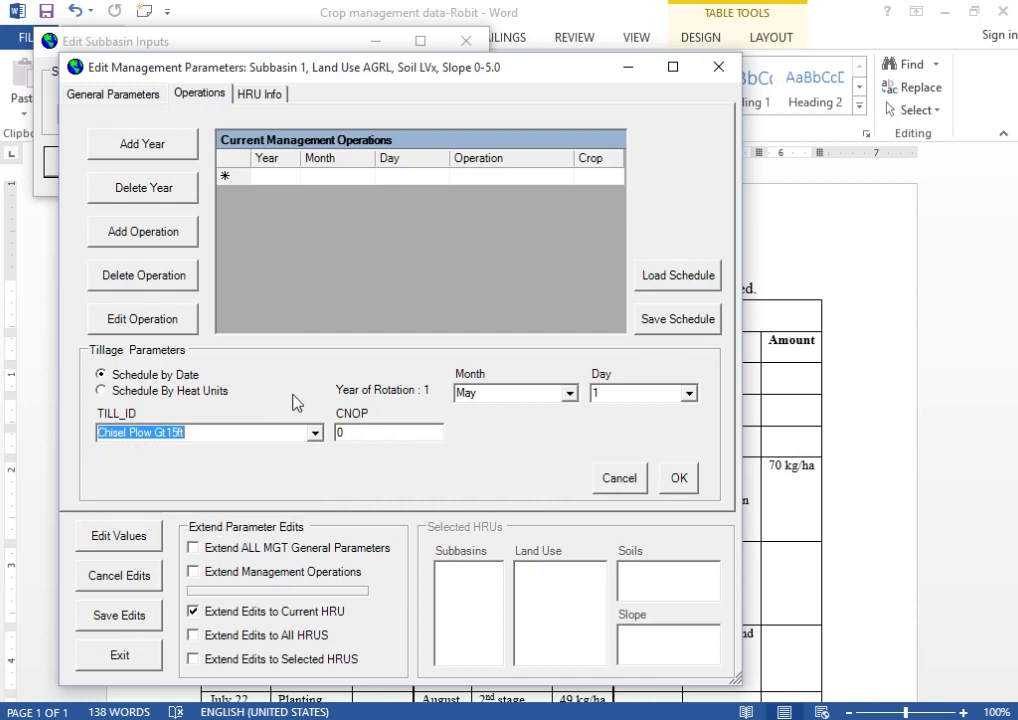
pyautogui.click(227, 434)
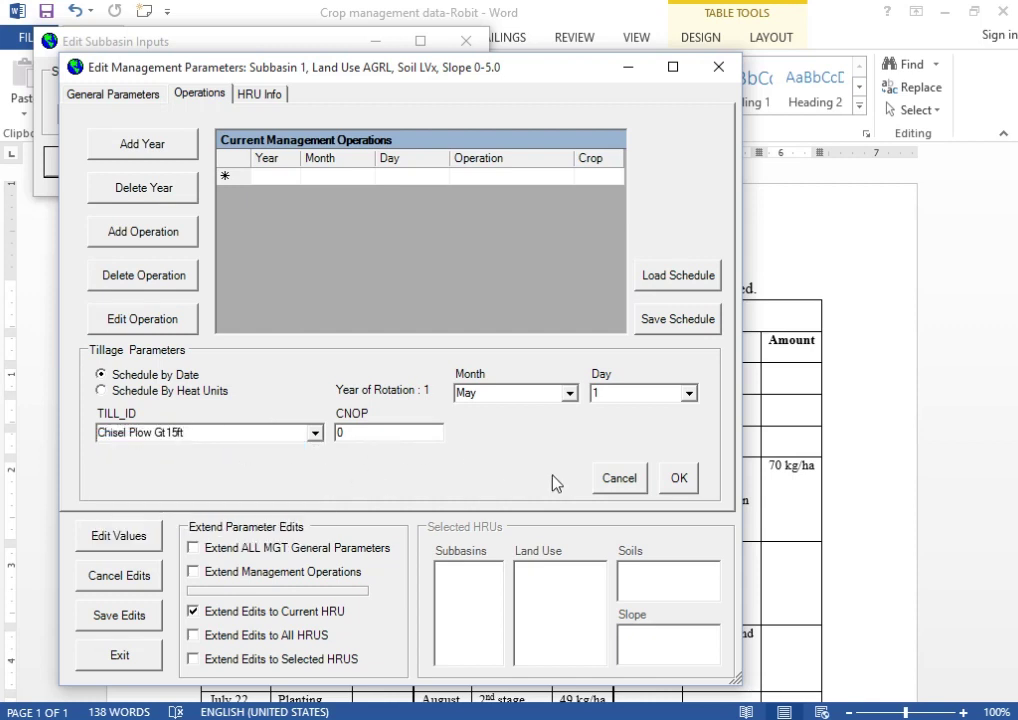
pyautogui.click(679, 481)
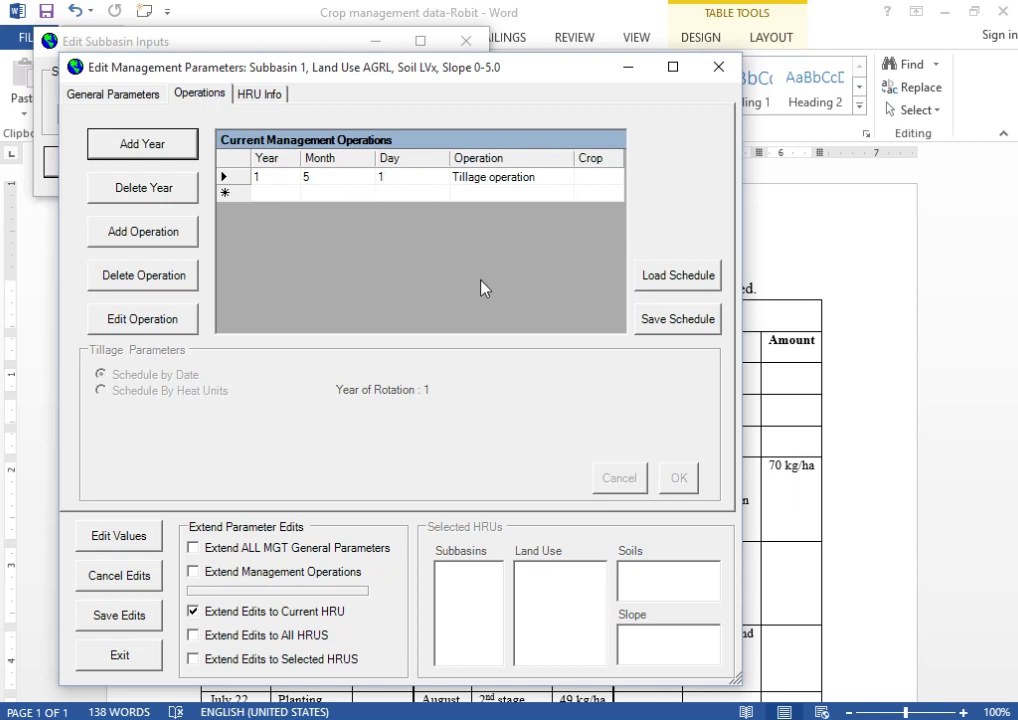
# Add a second Tillage operation scheduled by date for June 1, checking the date against the corn schedule in Word
pyautogui.click(157, 233)
pyautogui.click(168, 257)
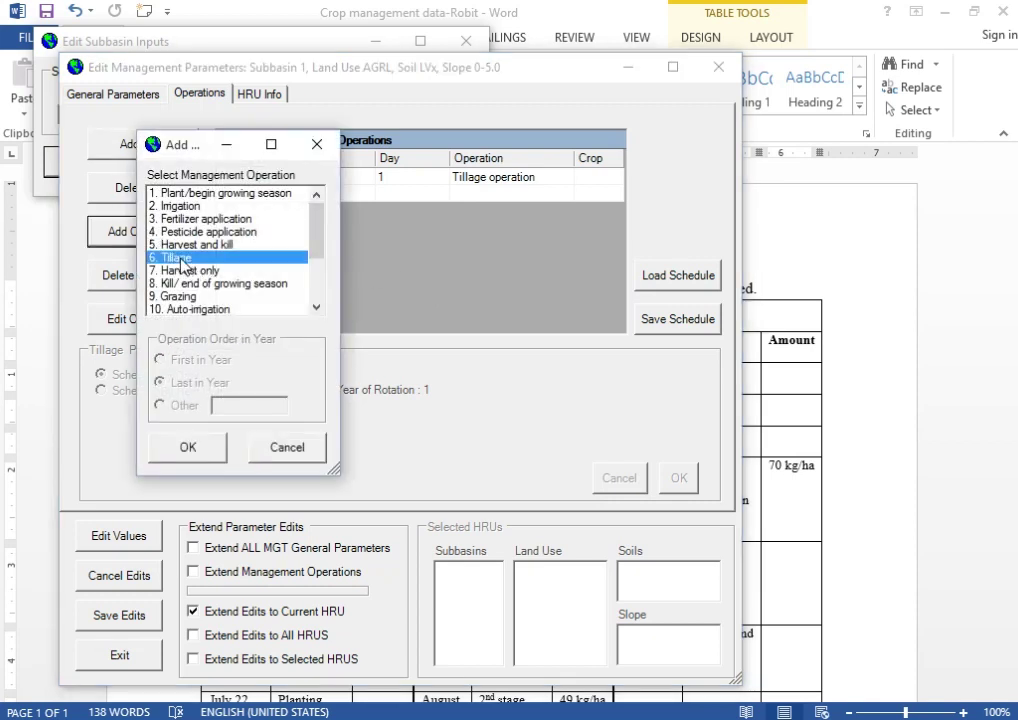
pyautogui.click(200, 455)
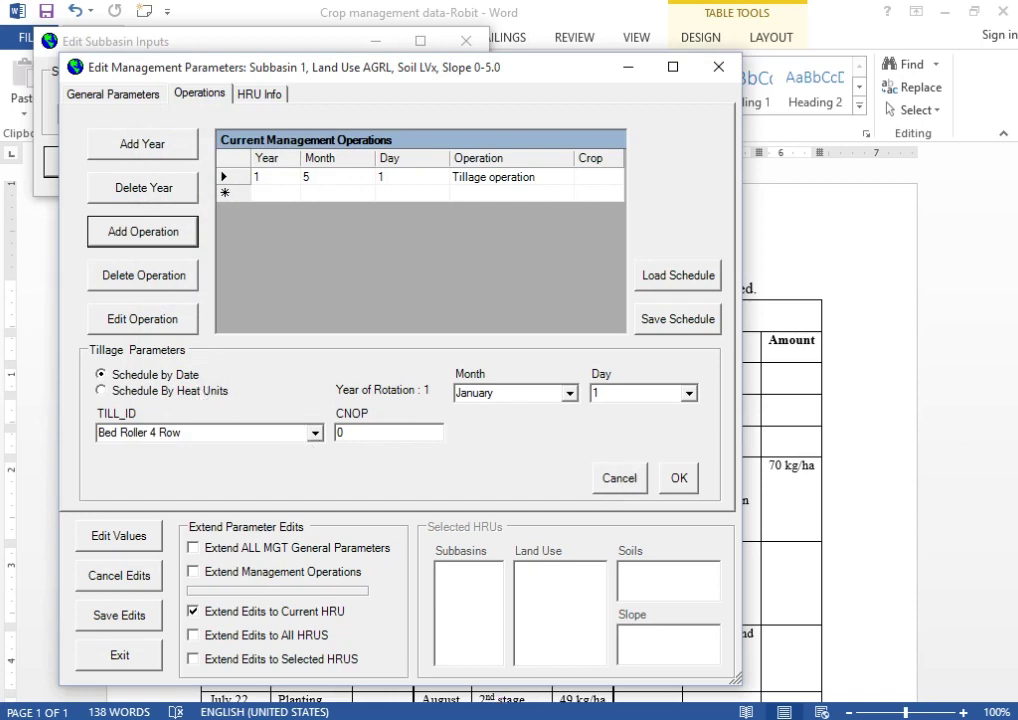
pyautogui.click(477, 670)
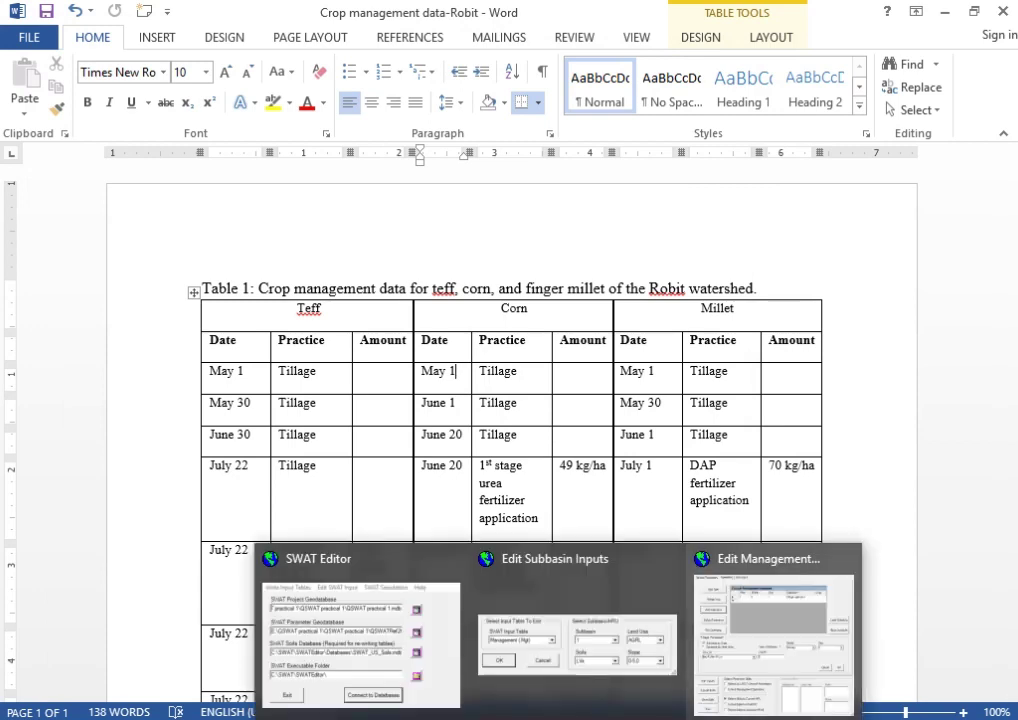
pyautogui.click(768, 675)
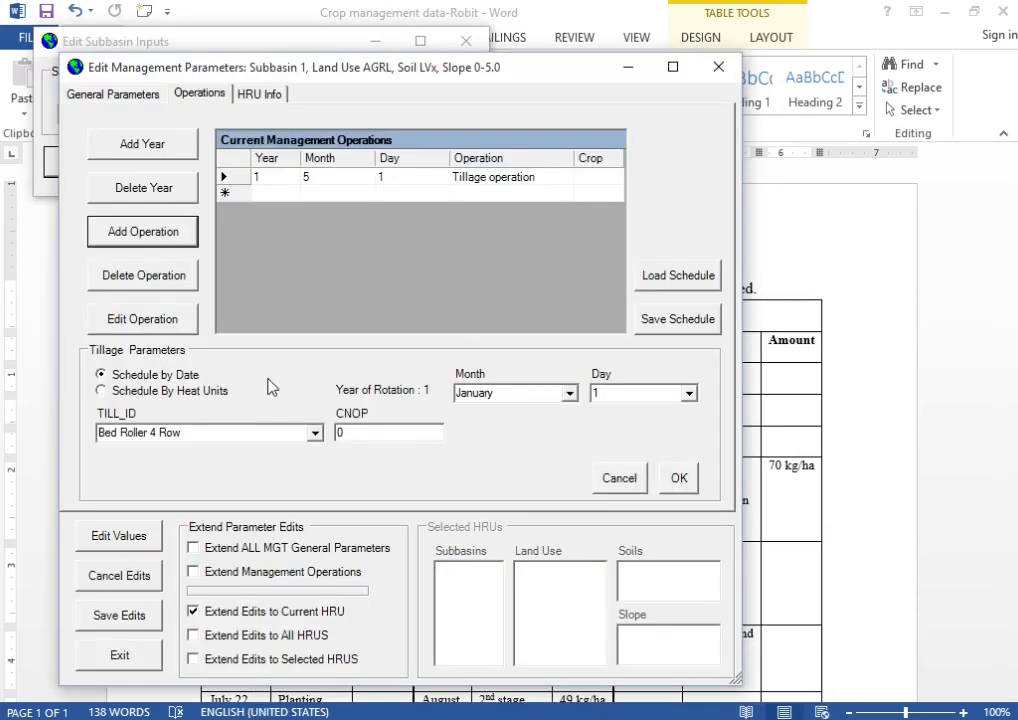
pyautogui.click(559, 394)
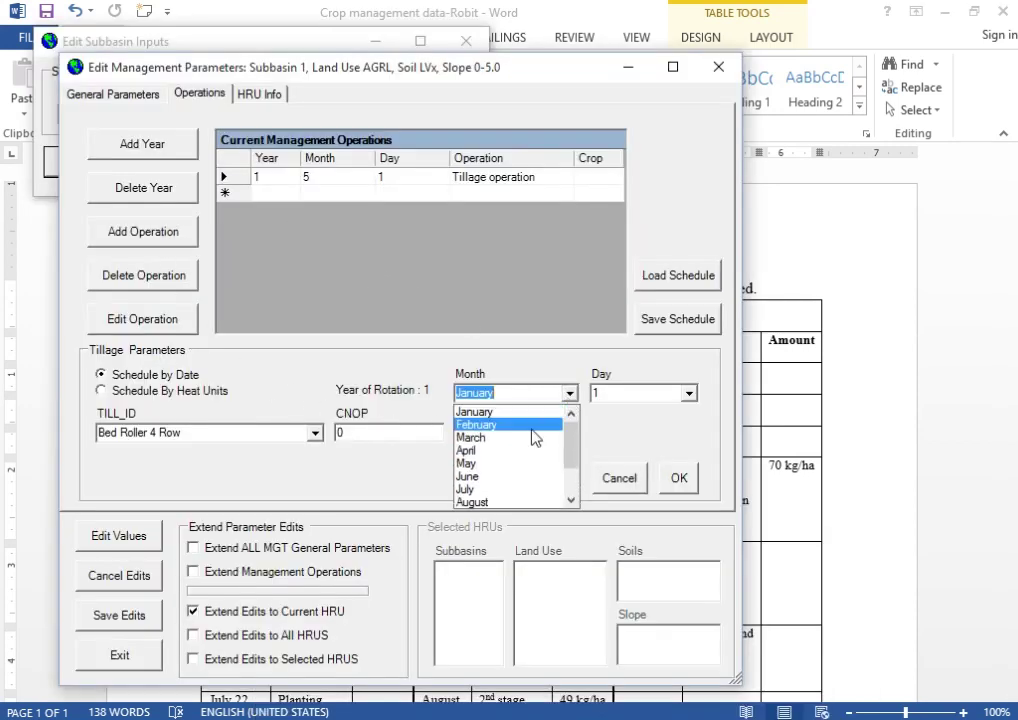
pyautogui.click(505, 480)
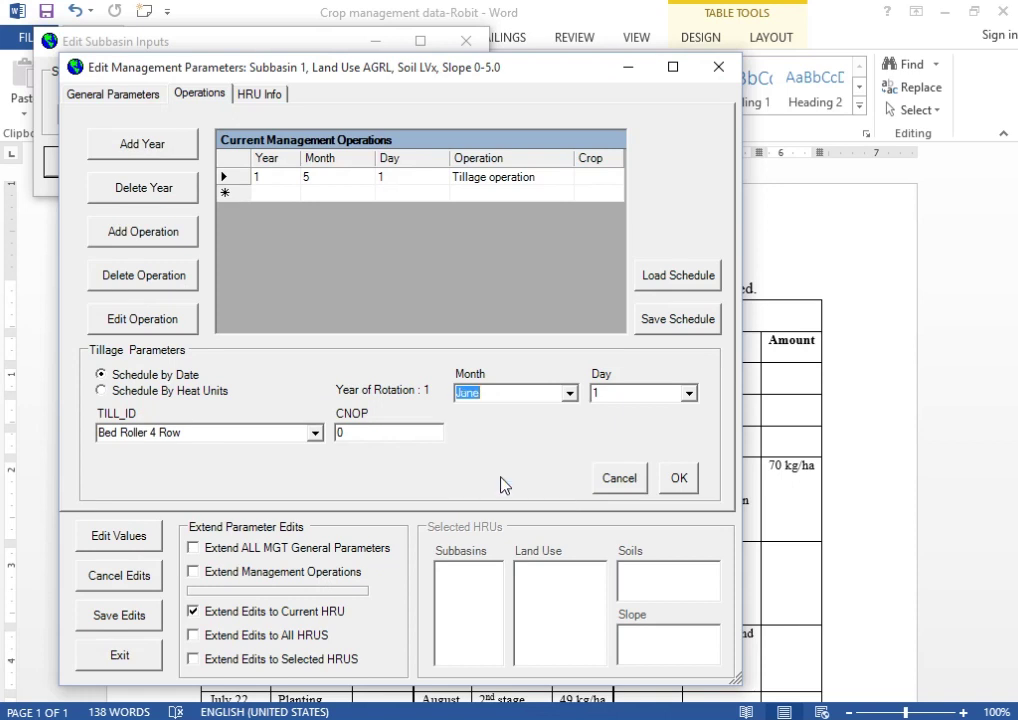
# Set the June 1 tillage implement to Chisel Plow Gt15ft and save the operation to the current management operations
pyautogui.click(316, 433)
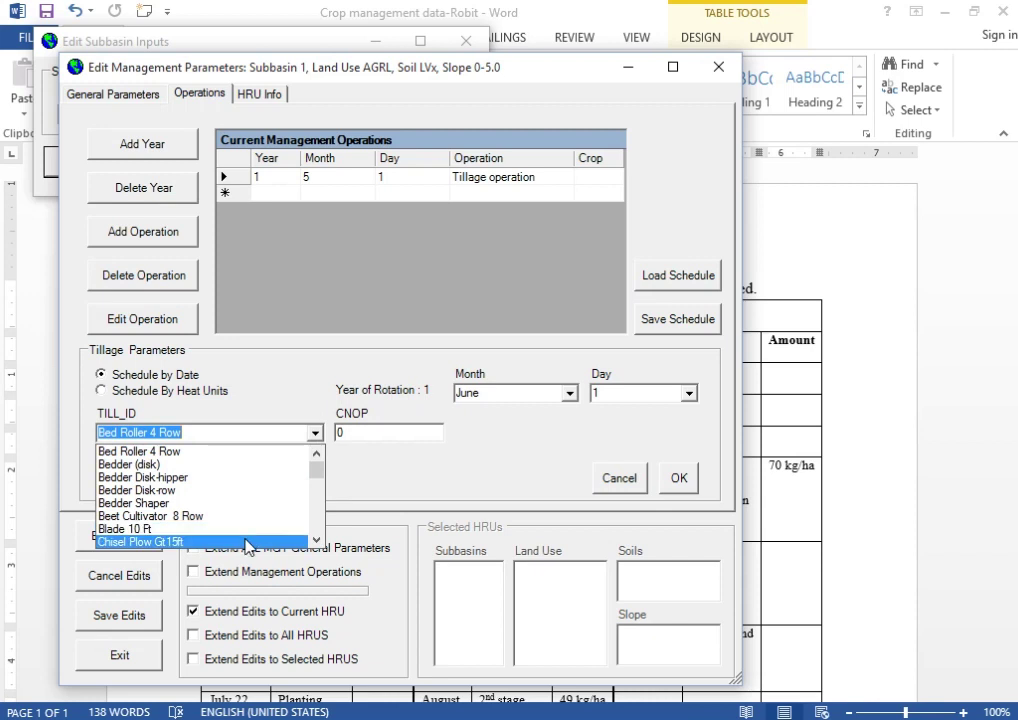
pyautogui.click(247, 528)
pyautogui.click(316, 433)
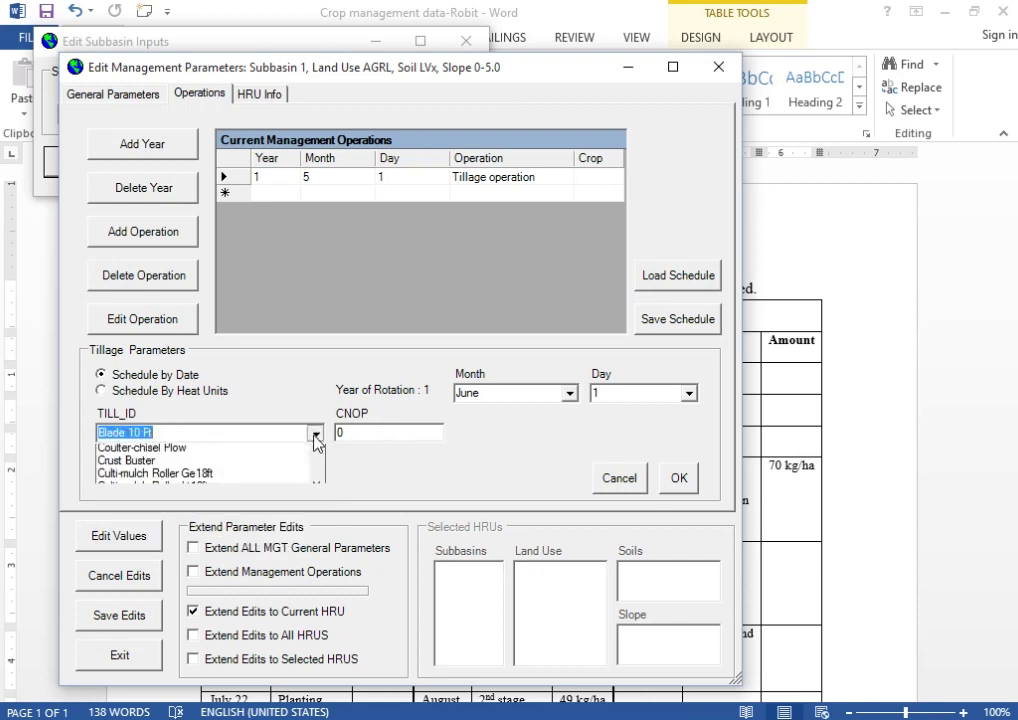
pyautogui.click(230, 541)
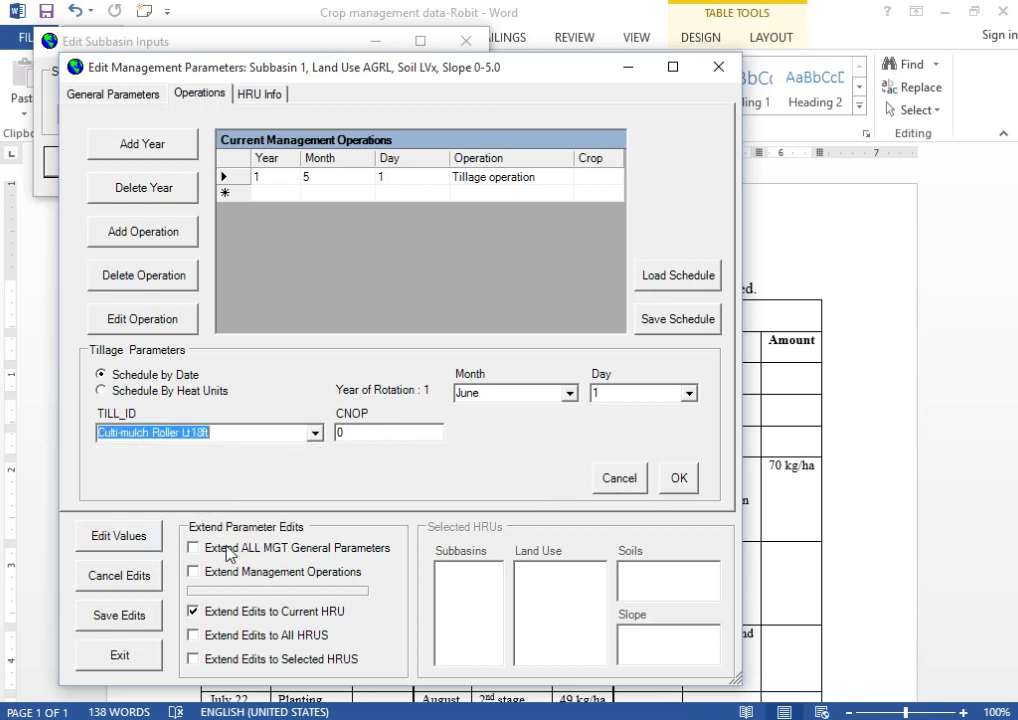
pyautogui.click(318, 433)
pyautogui.scroll(5, 285, 515)
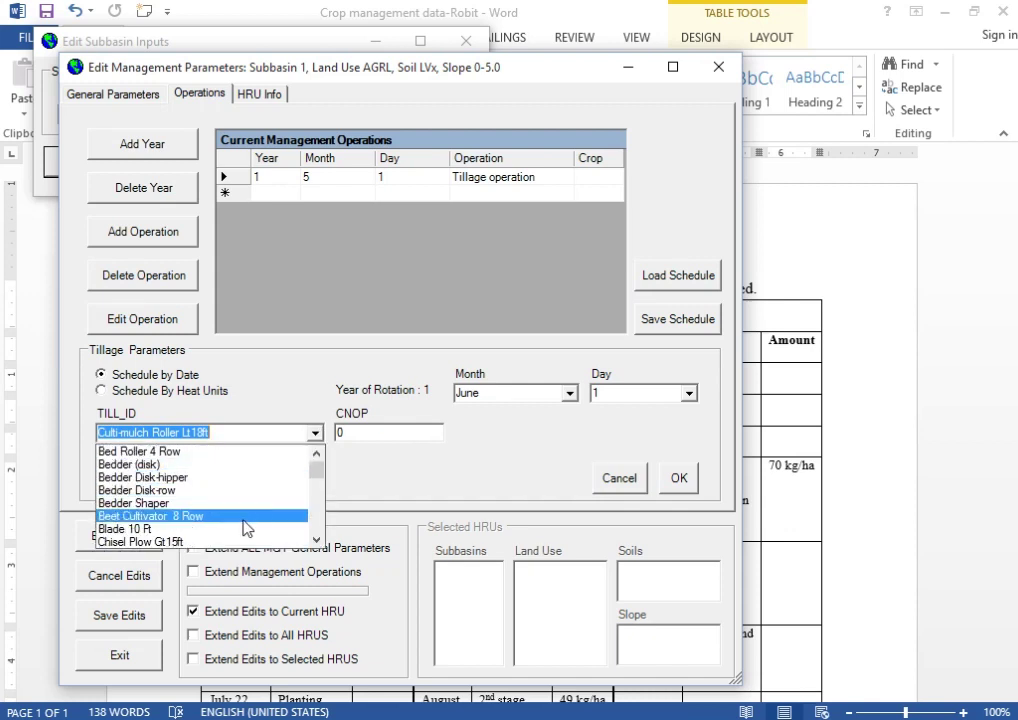
pyautogui.click(211, 544)
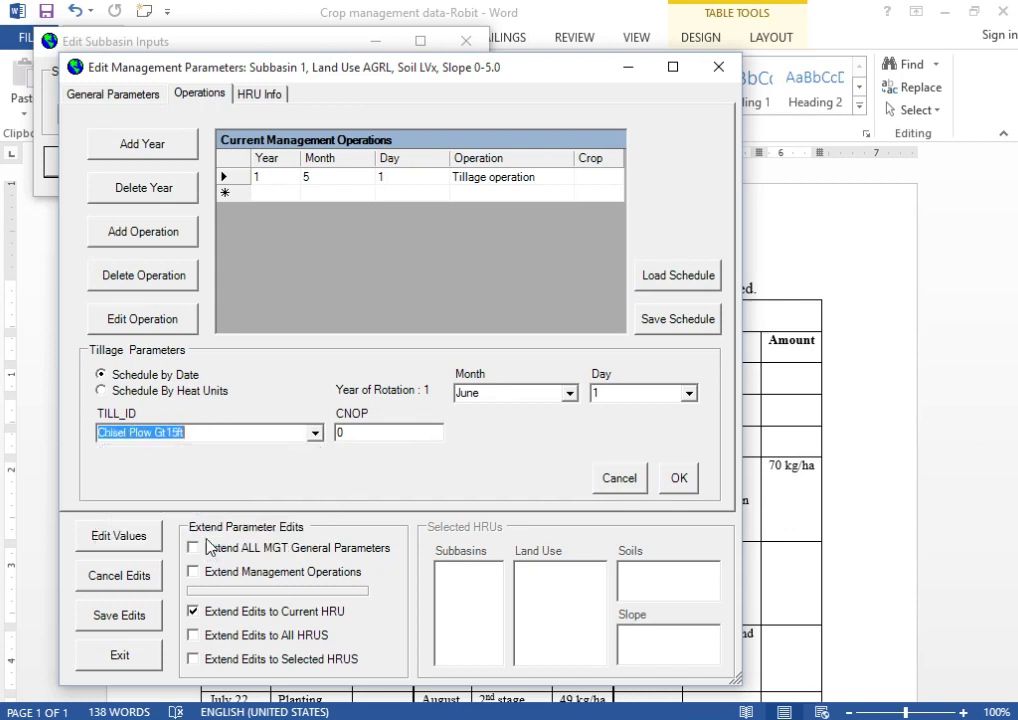
pyautogui.click(679, 478)
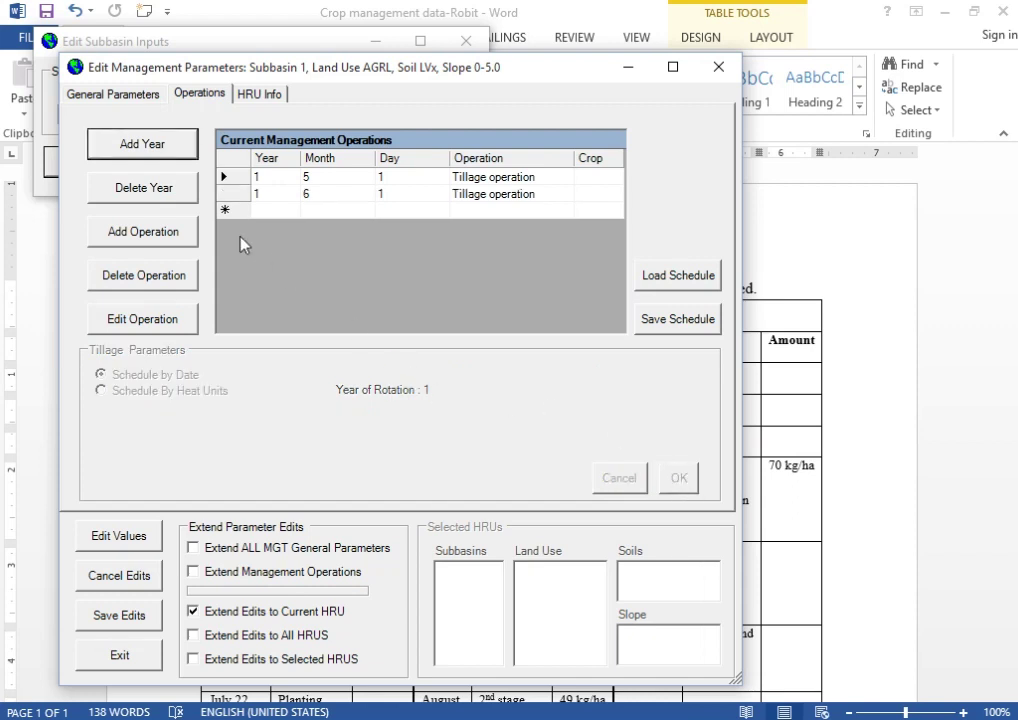
# Add a third Tillage operation scheduled by date for June 20, checking the date against the corn schedule in Word
pyautogui.click(150, 236)
pyautogui.click(215, 285)
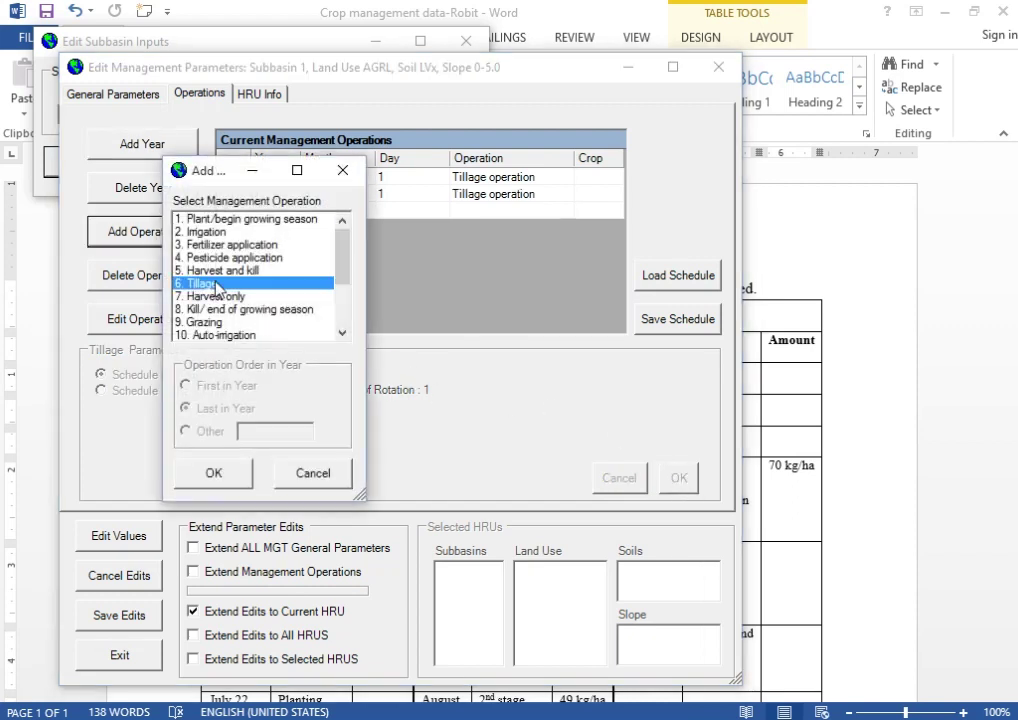
pyautogui.click(216, 474)
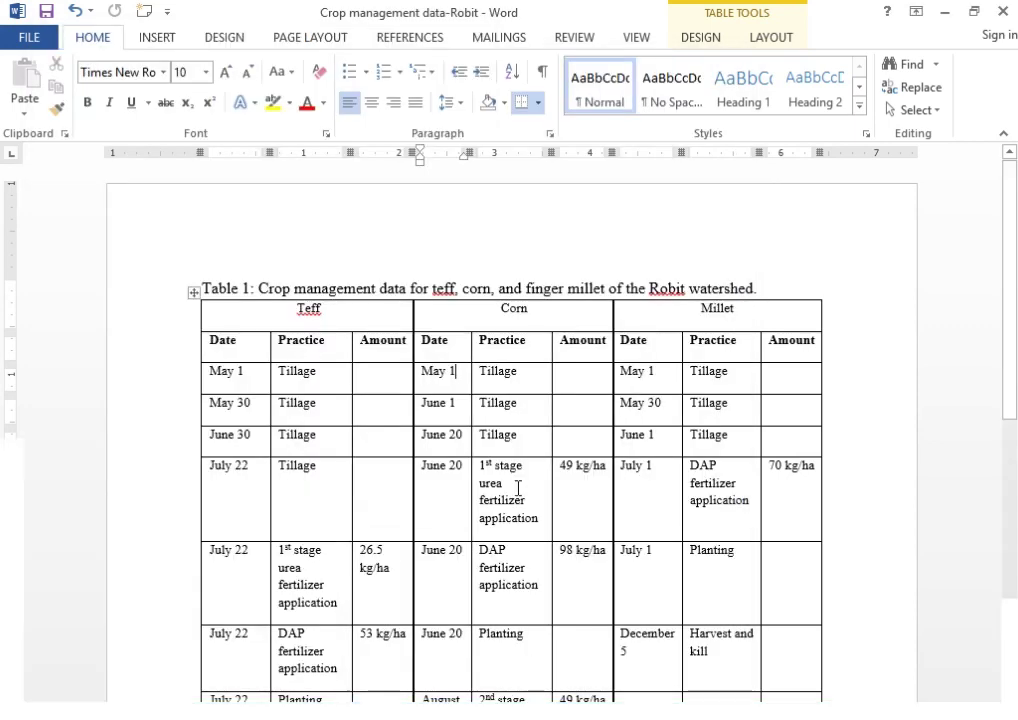
pyautogui.click(523, 693)
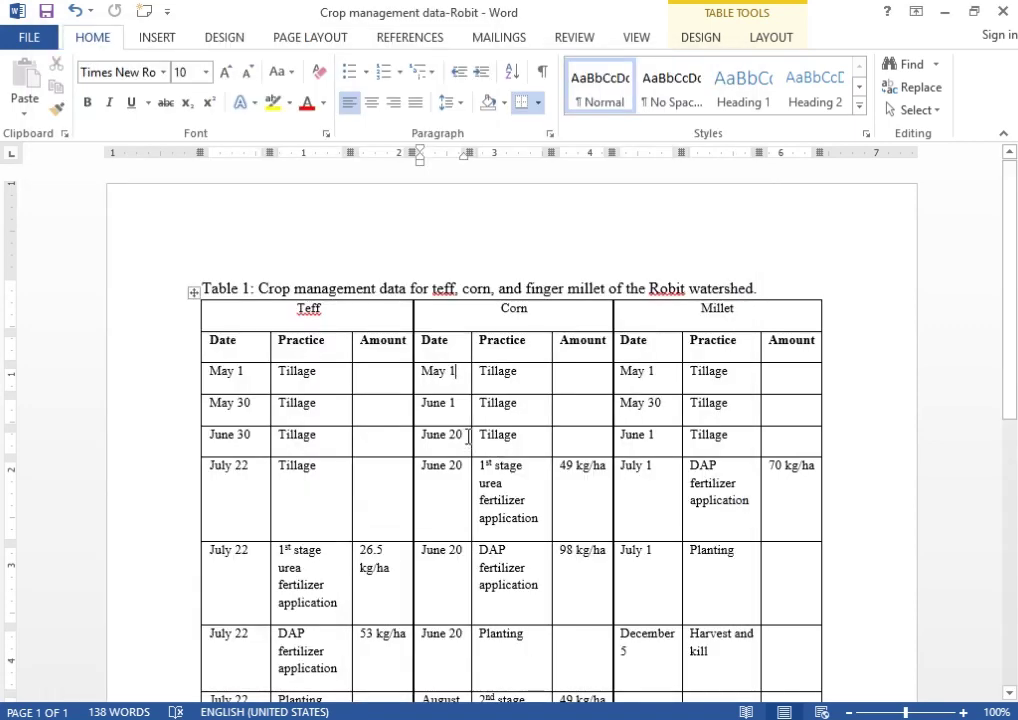
pyautogui.moveTo(557, 716)
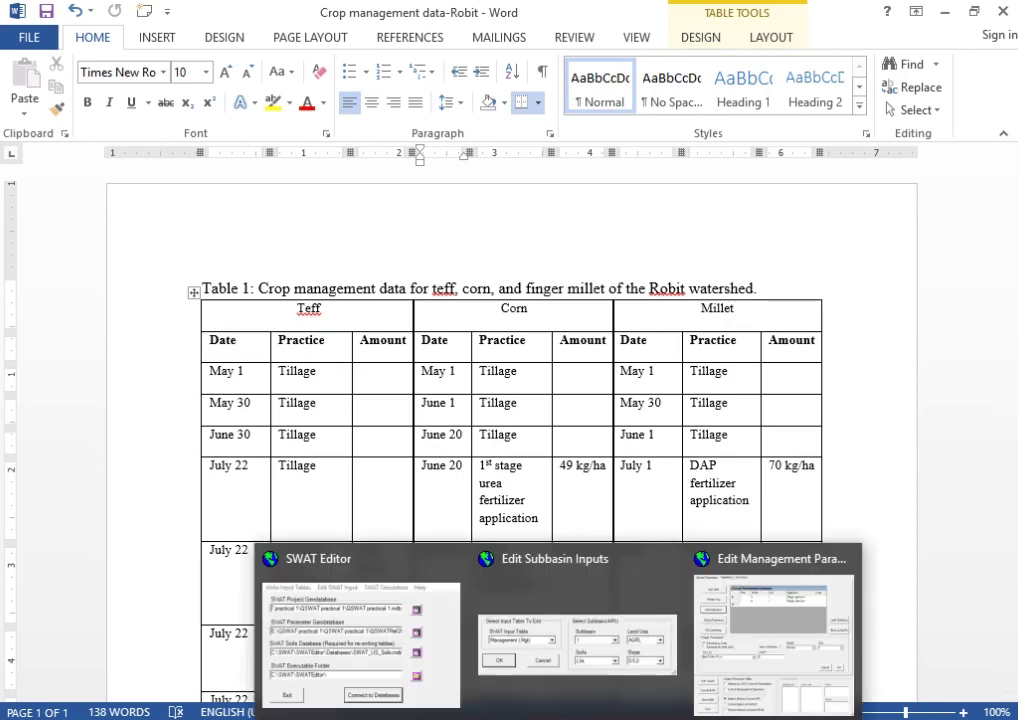
pyautogui.click(727, 668)
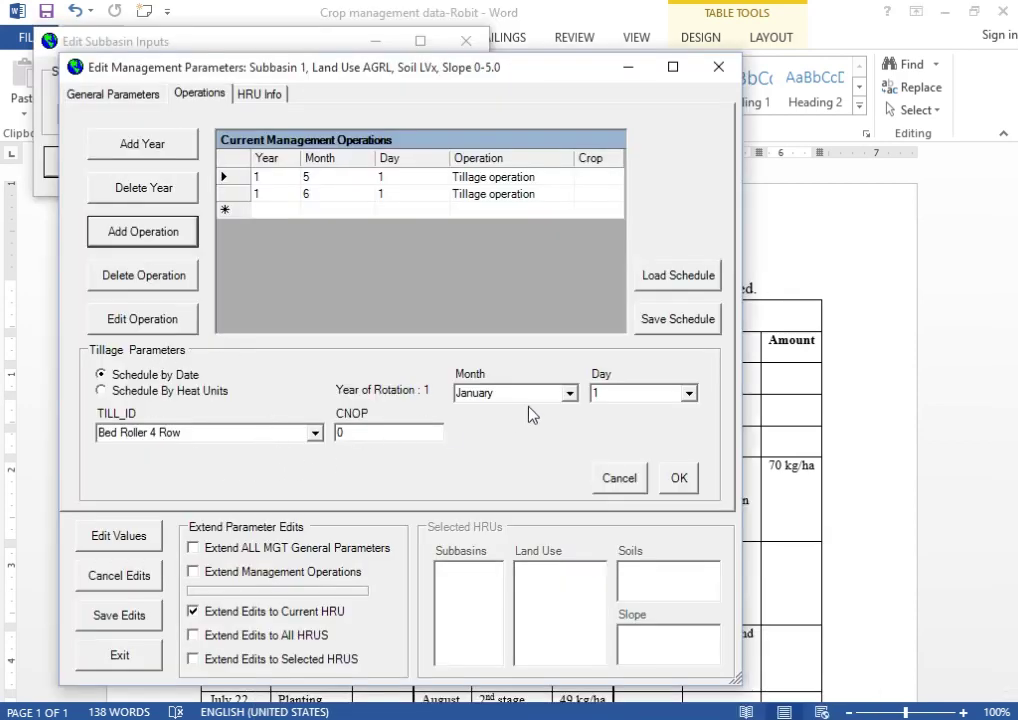
pyautogui.click(569, 393)
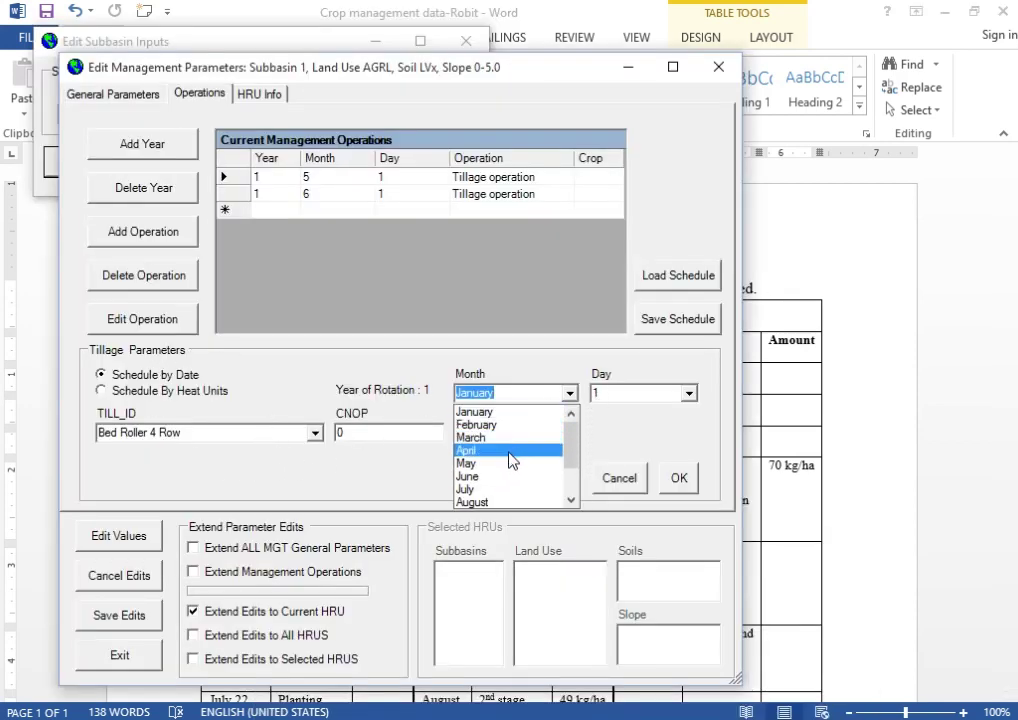
pyautogui.click(505, 484)
pyautogui.click(625, 396)
pyautogui.write('20')
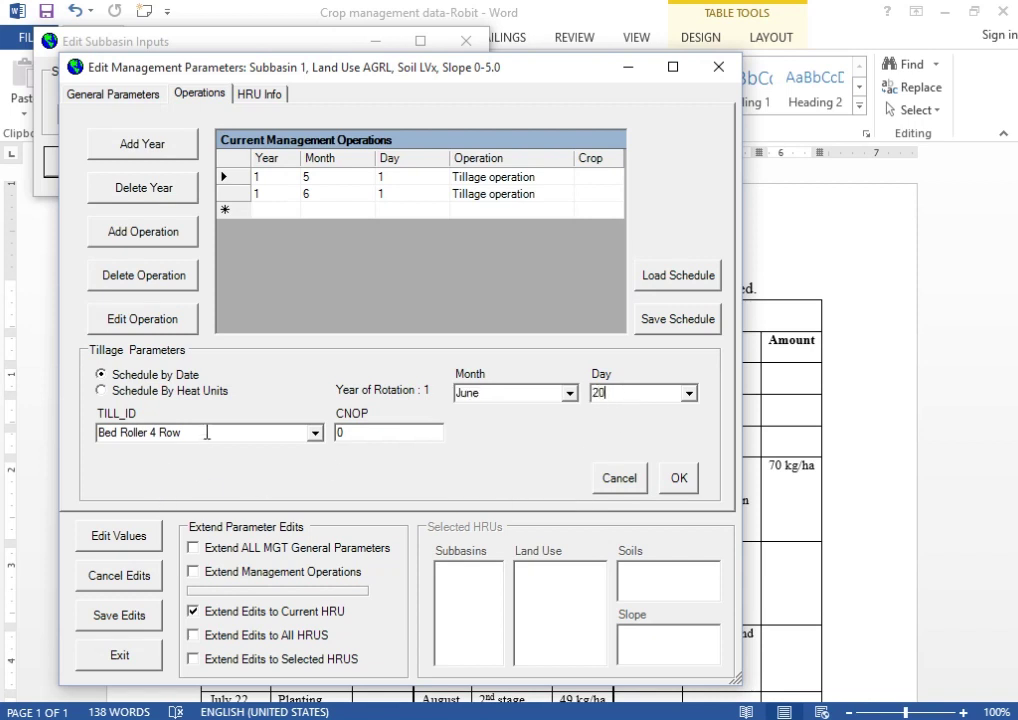
# Set the June 20 tillage implement to Chisel Plow Gt15ft and save the operation to the schedule
pyautogui.click(207, 432)
pyautogui.click(315, 432)
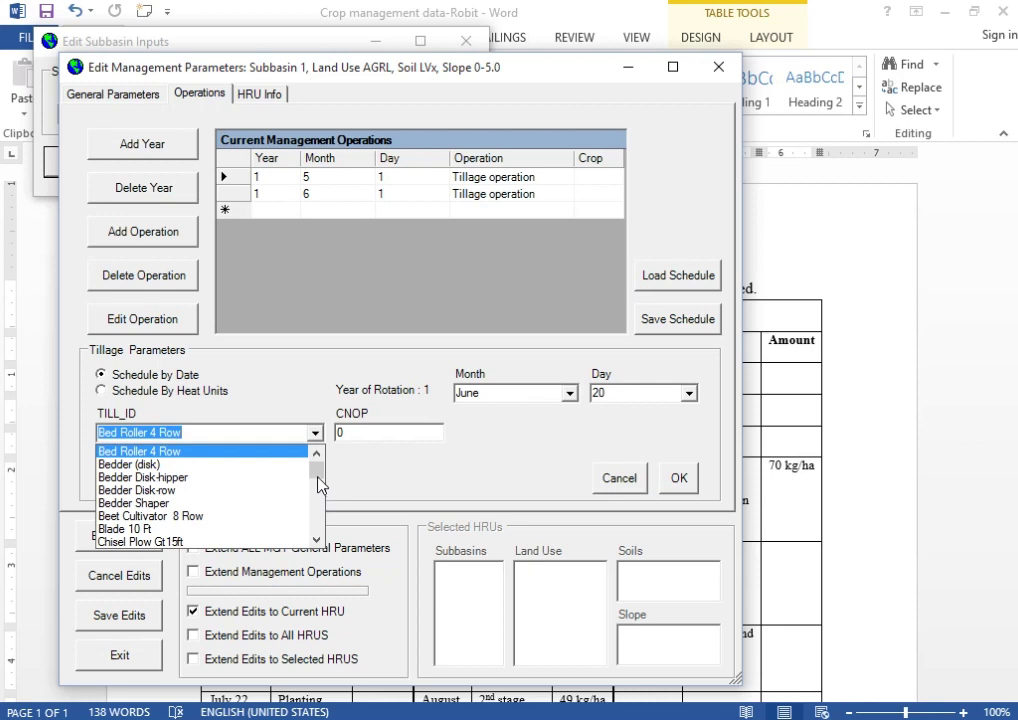
pyautogui.click(213, 543)
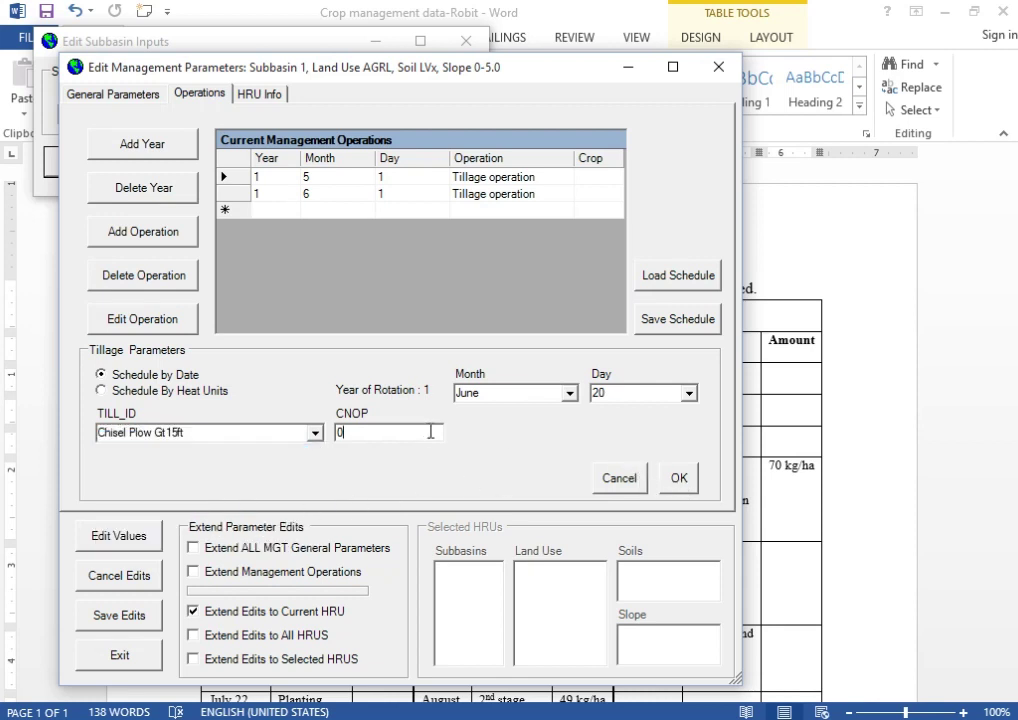
pyautogui.click(680, 478)
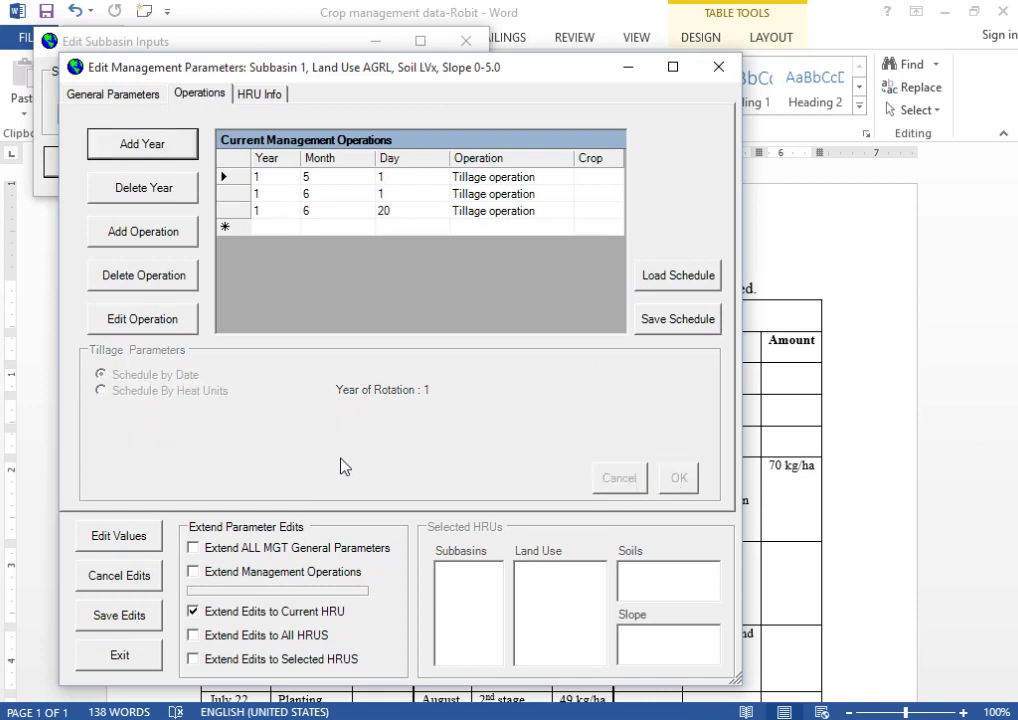
# Check the next corn practice in the Word table, then add a Fertilizer application operation in the SWAT Editor
pyautogui.moveTo(461, 719)
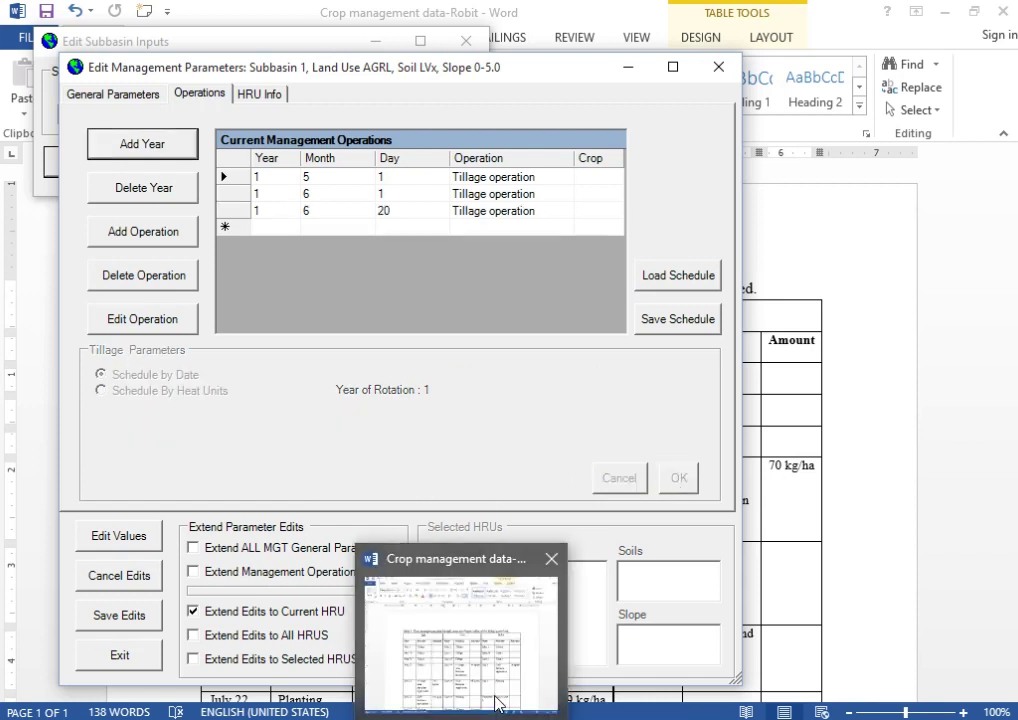
pyautogui.click(497, 686)
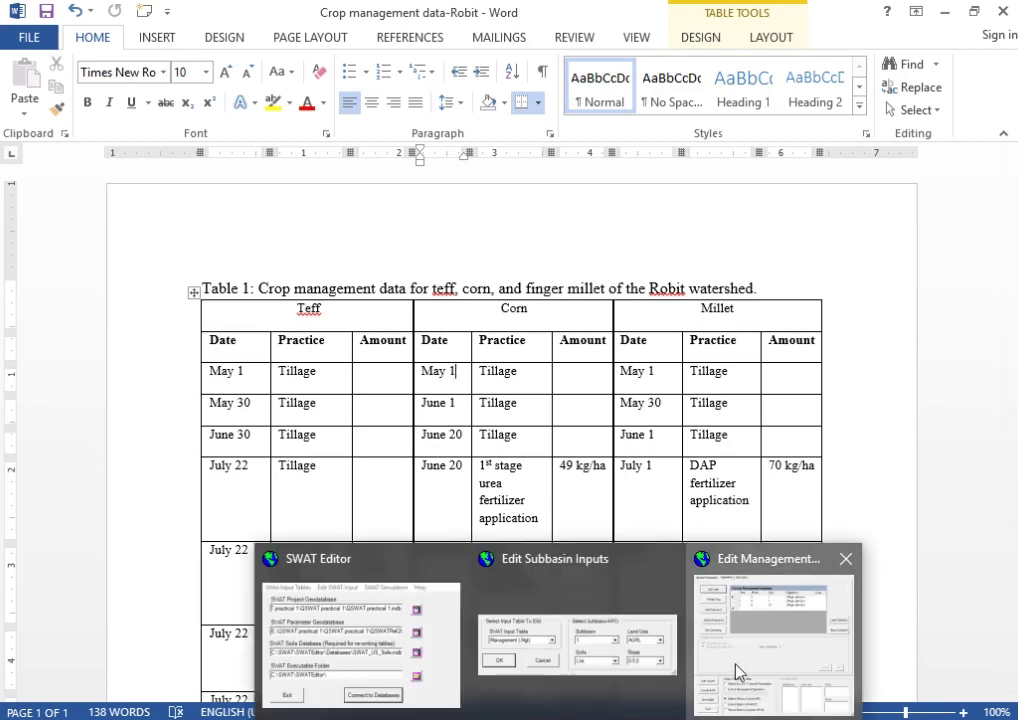
pyautogui.click(734, 672)
pyautogui.click(140, 232)
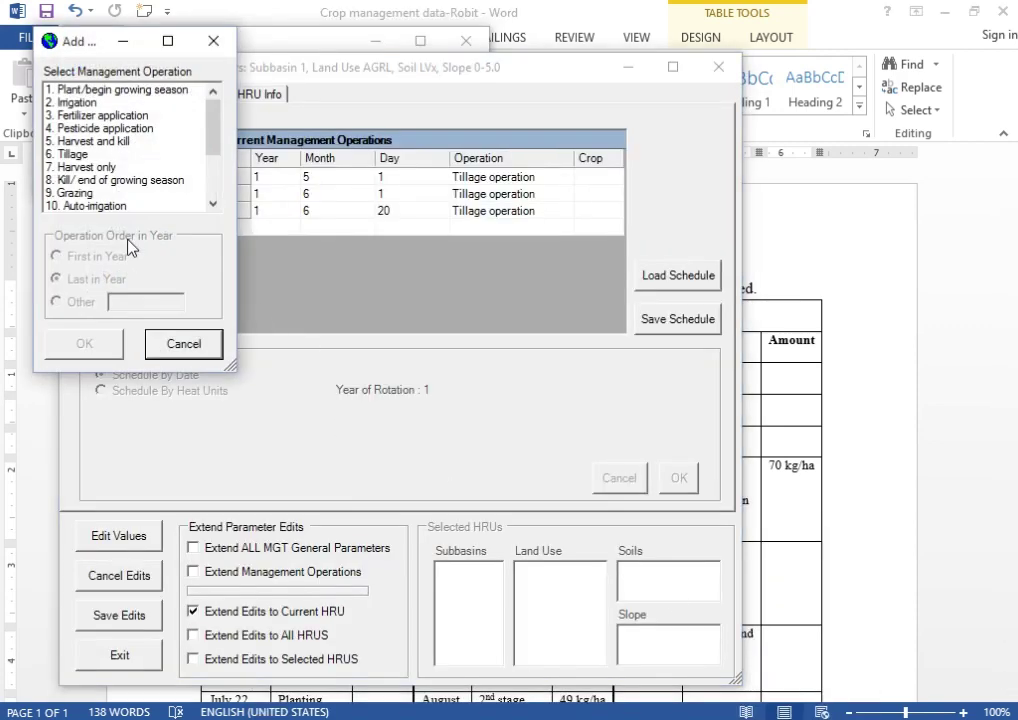
pyautogui.click(100, 115)
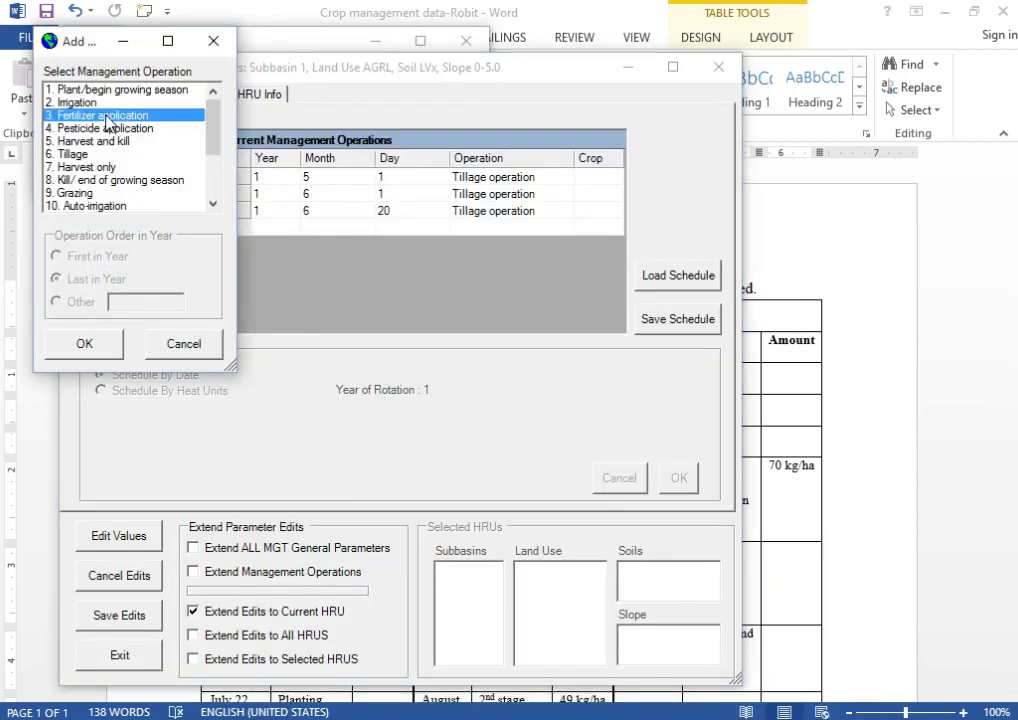
pyautogui.click(86, 342)
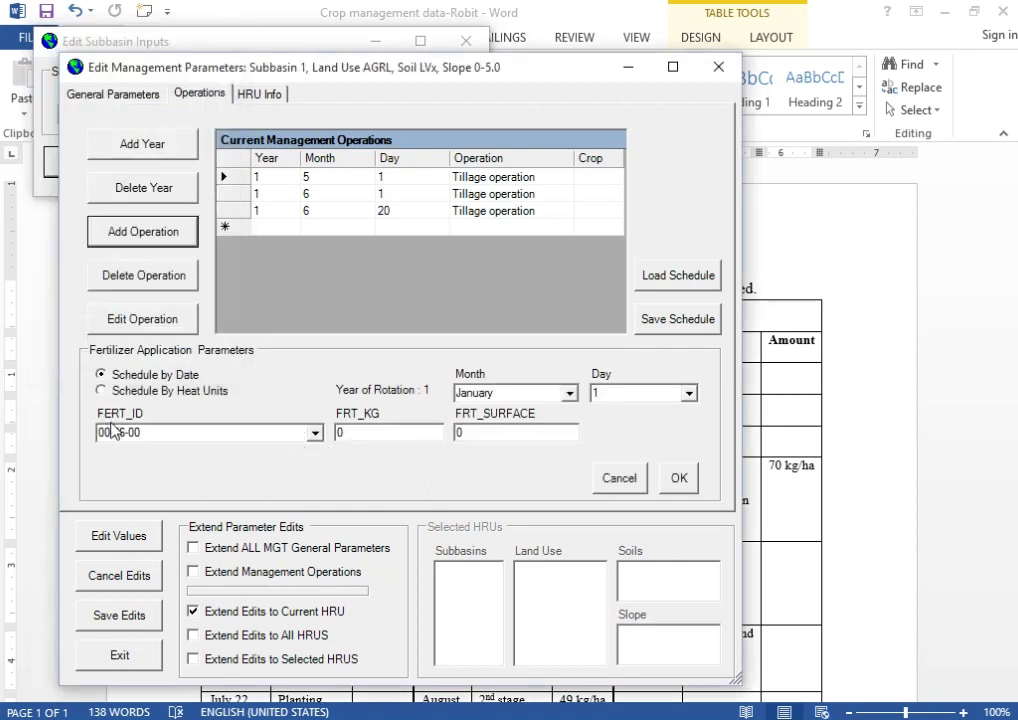
# Set the fertilizer type to Urea and schedule the application by date for June 20
pyautogui.click(315, 432)
pyautogui.scroll(-15, 316, 478)
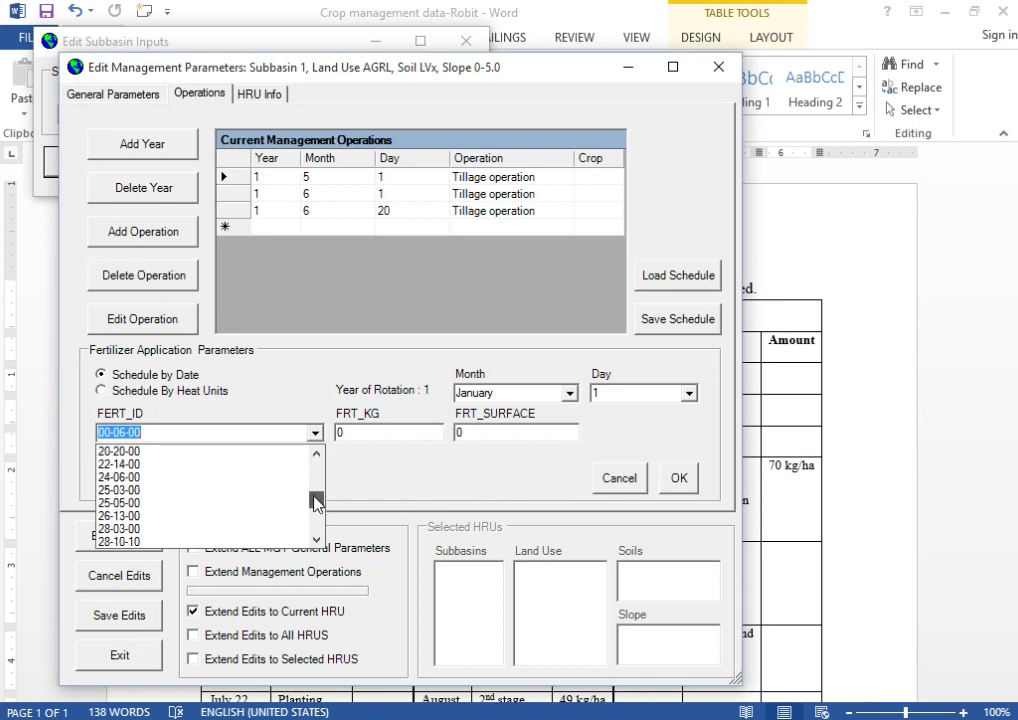
pyautogui.click(135, 528)
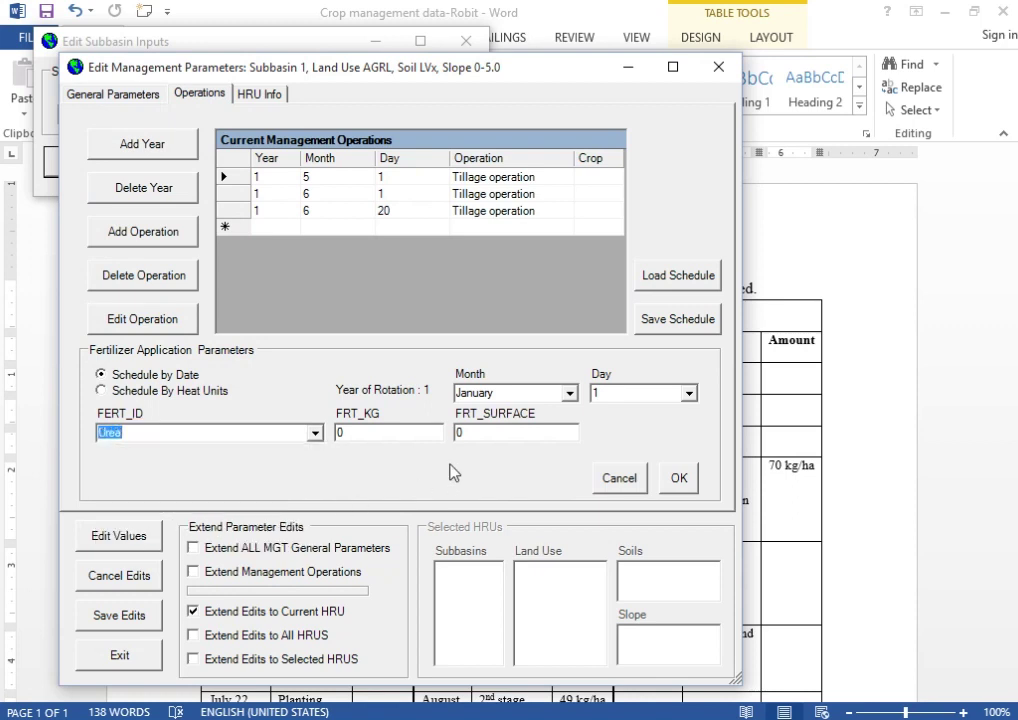
pyautogui.click(569, 393)
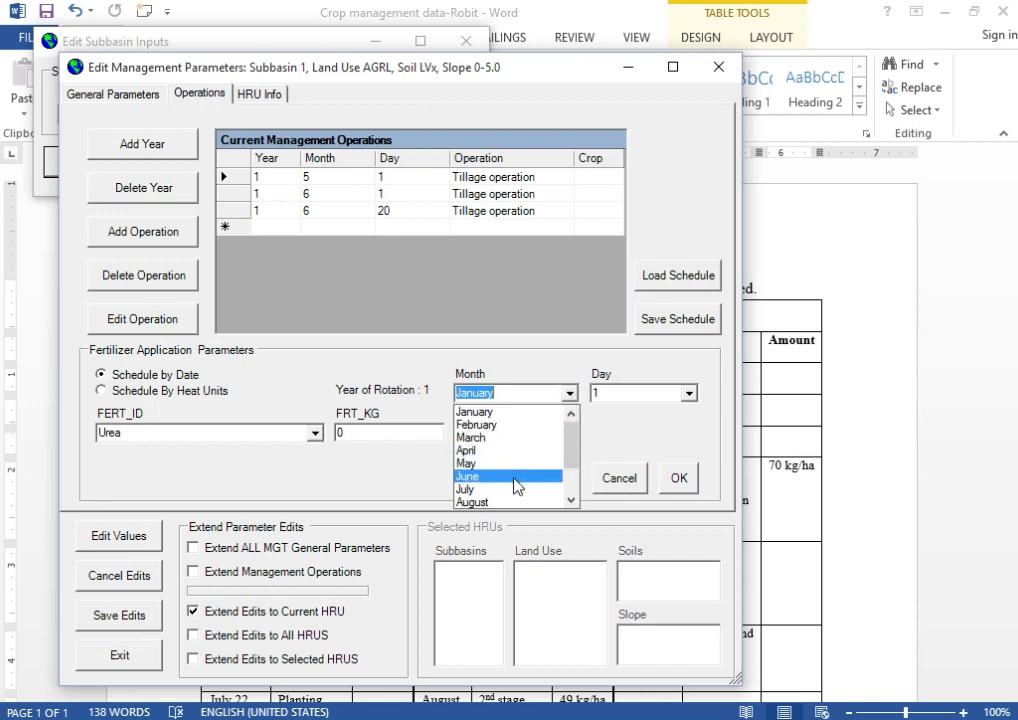
pyautogui.click(515, 482)
pyautogui.click(613, 396)
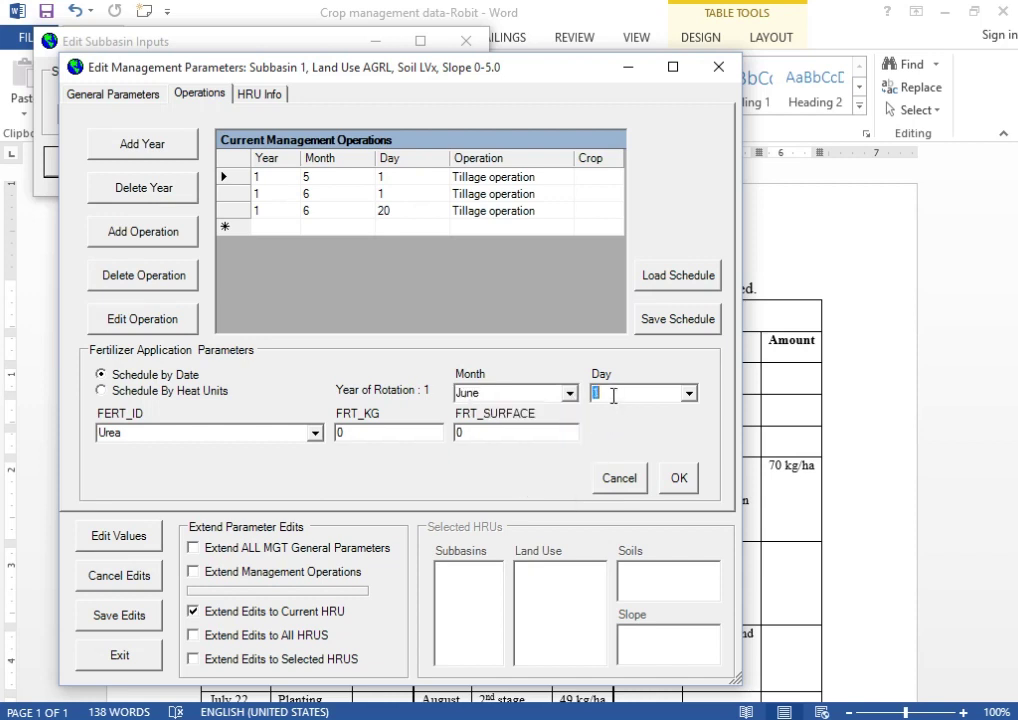
pyautogui.write('20')
# Set the urea application amount (FRT_KG) to 49 and save the fertilizer operation to the schedule
pyautogui.doubleClick(360, 433)
pyautogui.write('49')
pyautogui.click(677, 480)
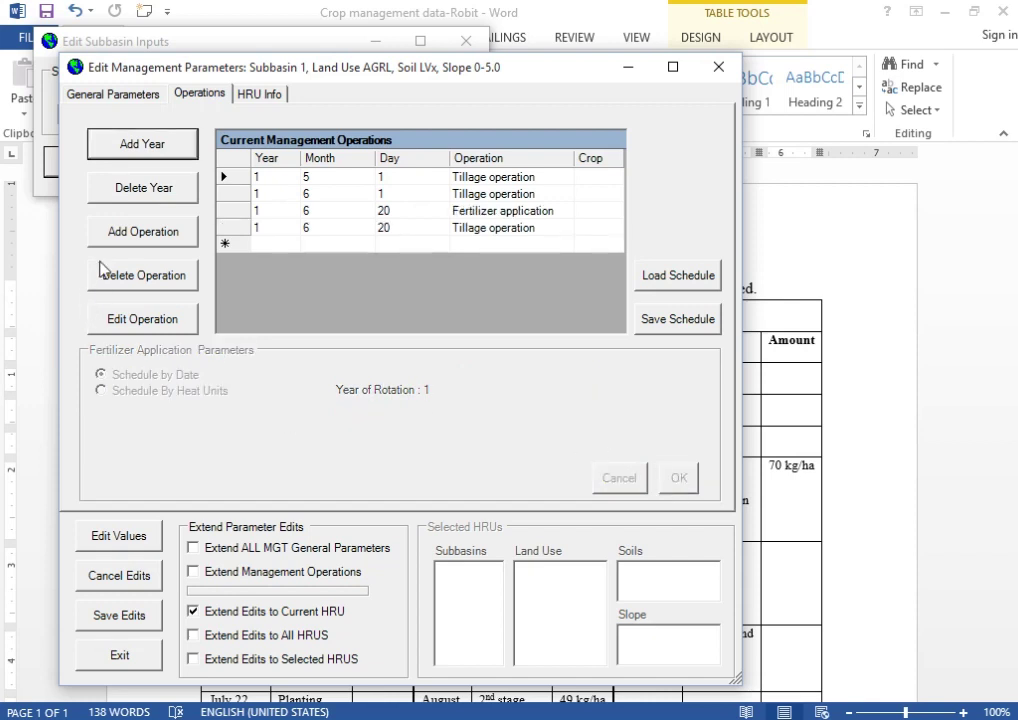
# Add another Fertilizer application operation and schedule it by date for June 20
pyautogui.click(117, 230)
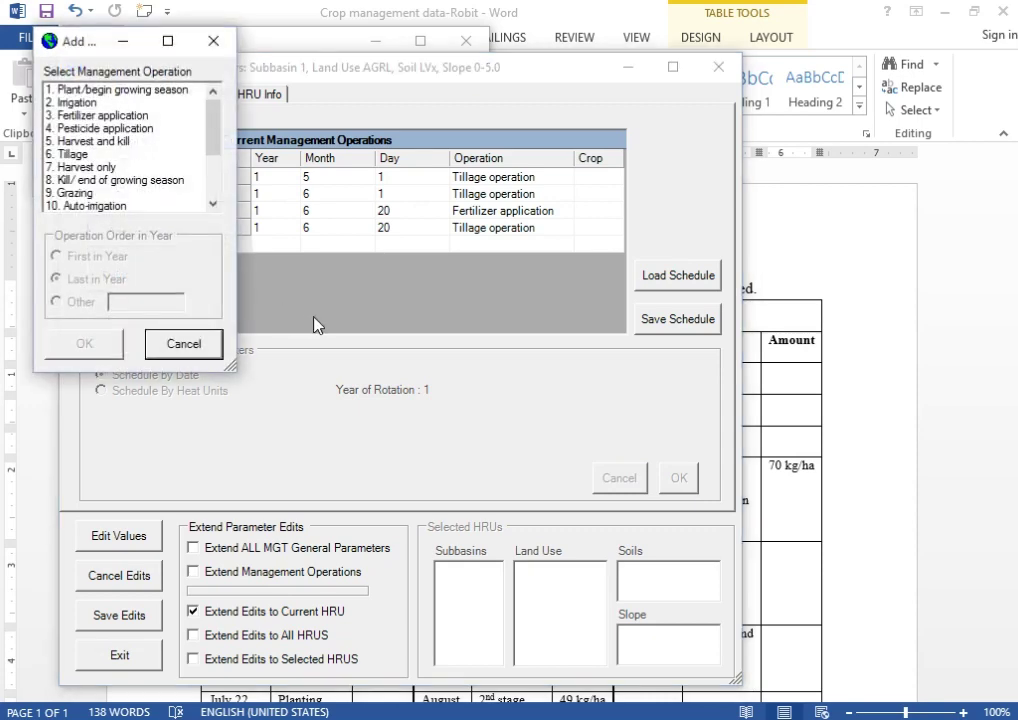
pyautogui.click(95, 118)
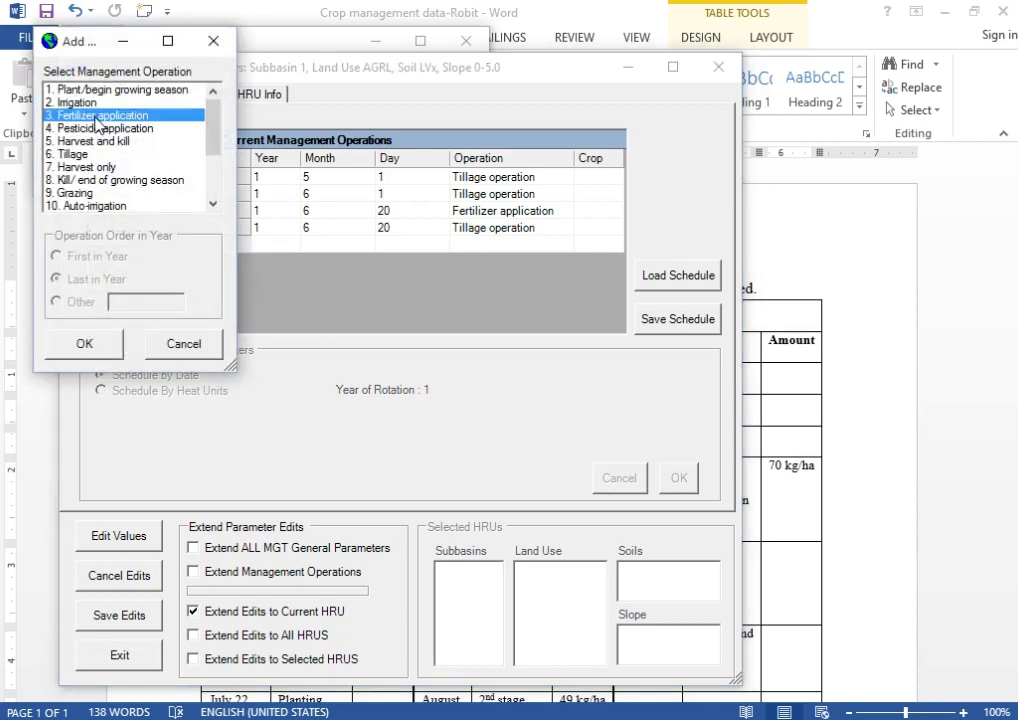
pyautogui.click(85, 343)
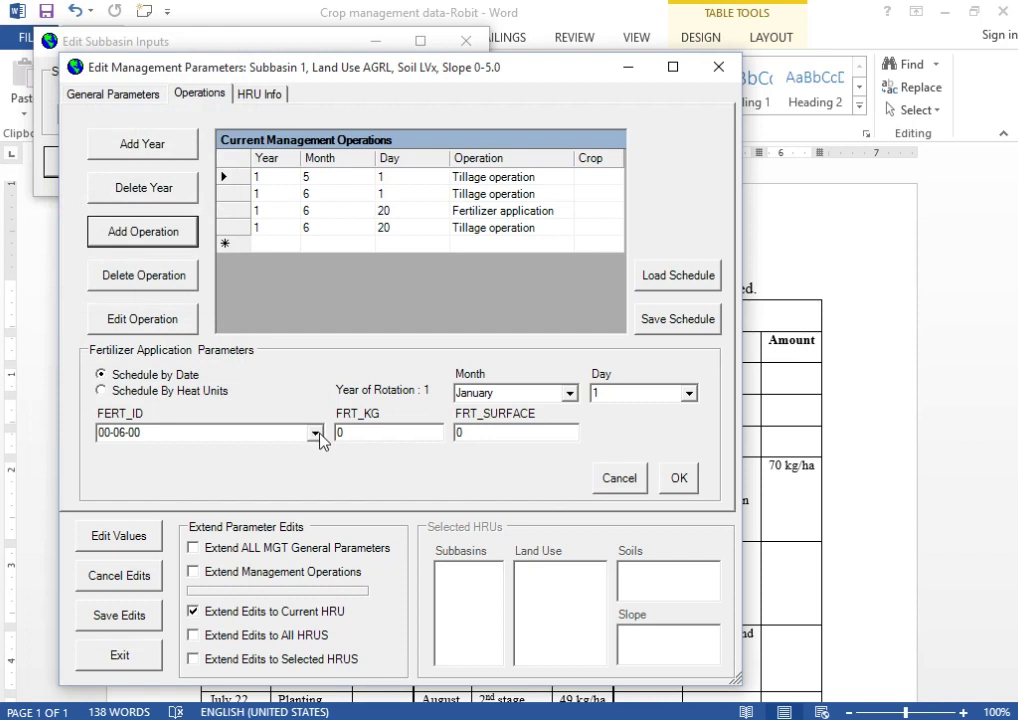
pyautogui.click(569, 393)
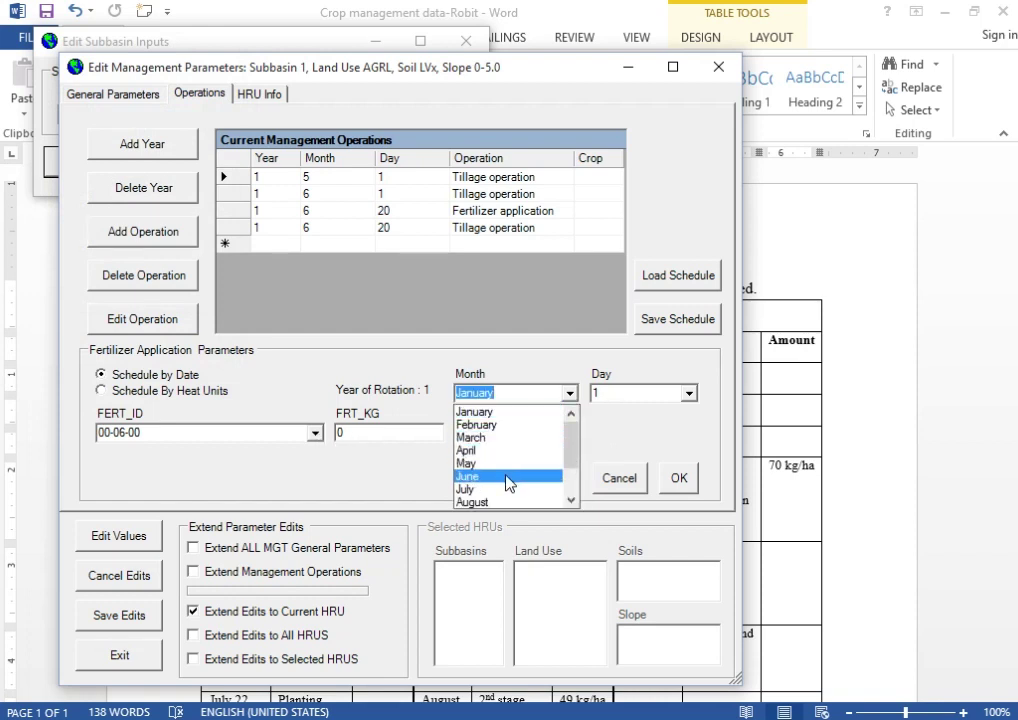
pyautogui.click(540, 477)
pyautogui.click(636, 395)
pyautogui.write('20')
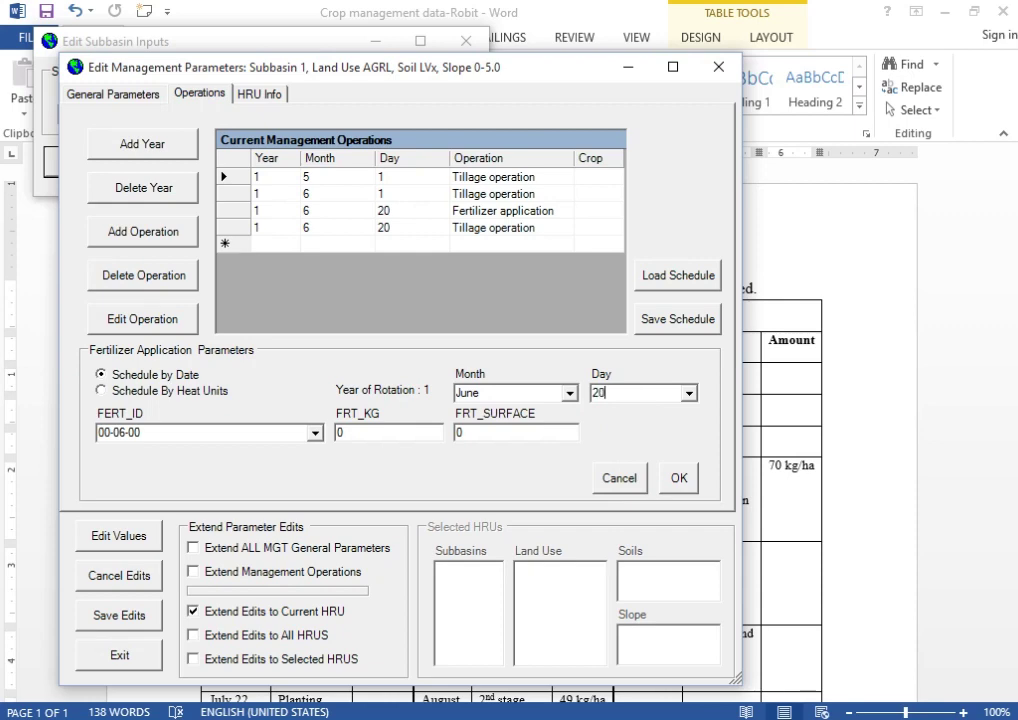
# Check the corn DAP amount in the Word table and set FRT_KG to 98 in the SWAT Editor
pyautogui.click(375, 432)
pyautogui.doubleClick(375, 432)
pyautogui.click(465, 640)
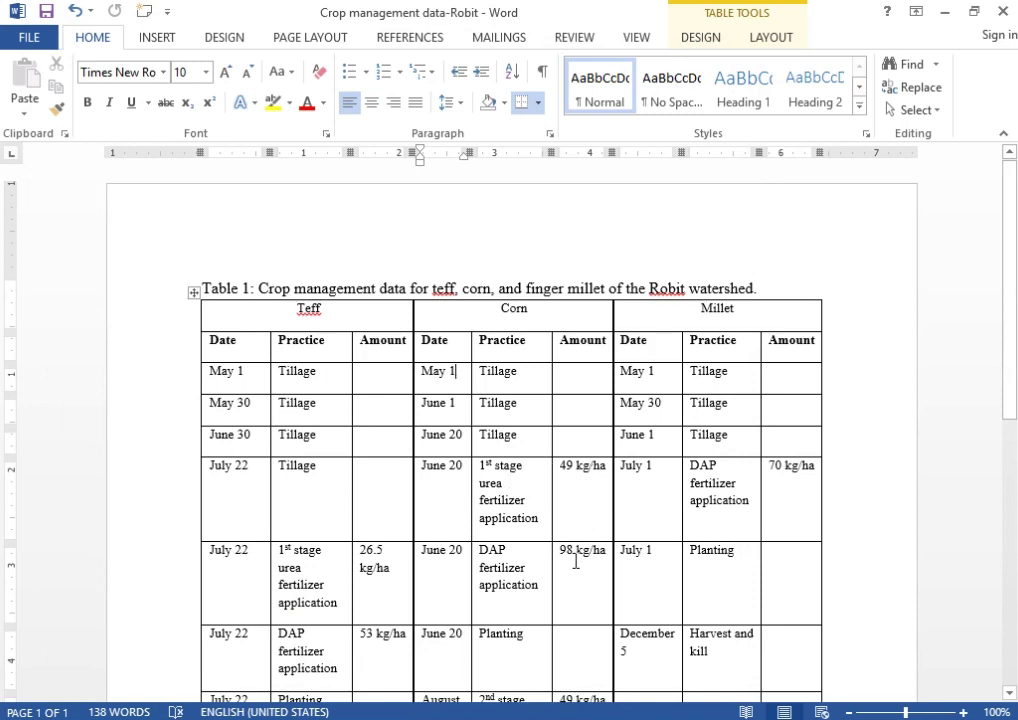
pyautogui.click(736, 652)
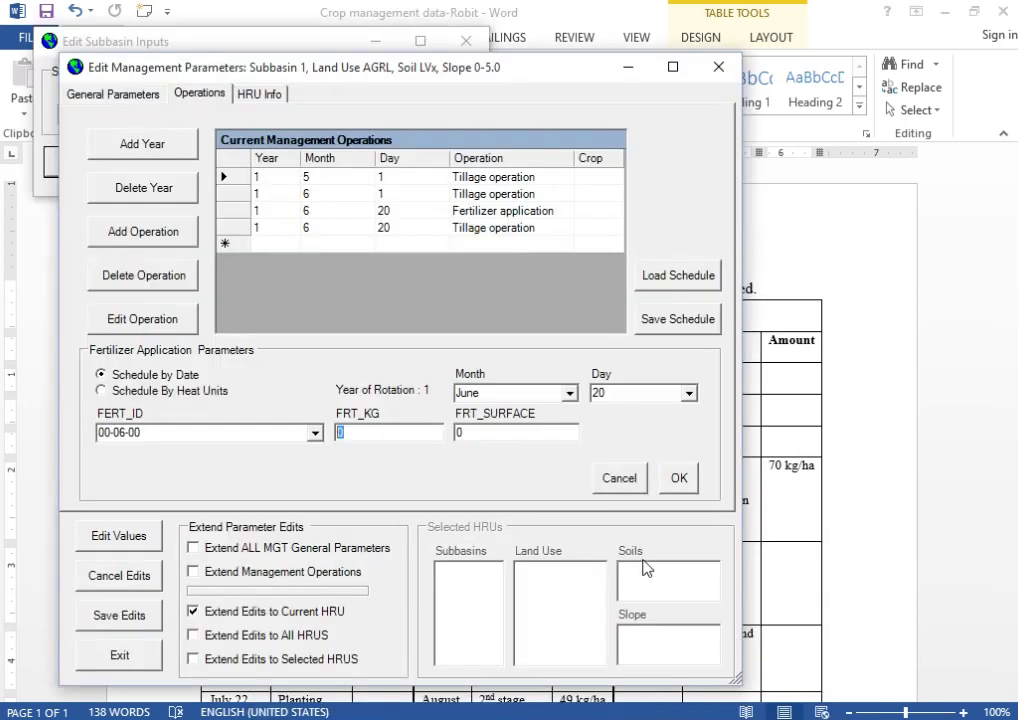
pyautogui.write('98')
# Set the fertilizer type (FERT_ID) to 18-46-00 for DAP and save the June 20 operation to the schedule
pyautogui.click(314, 432)
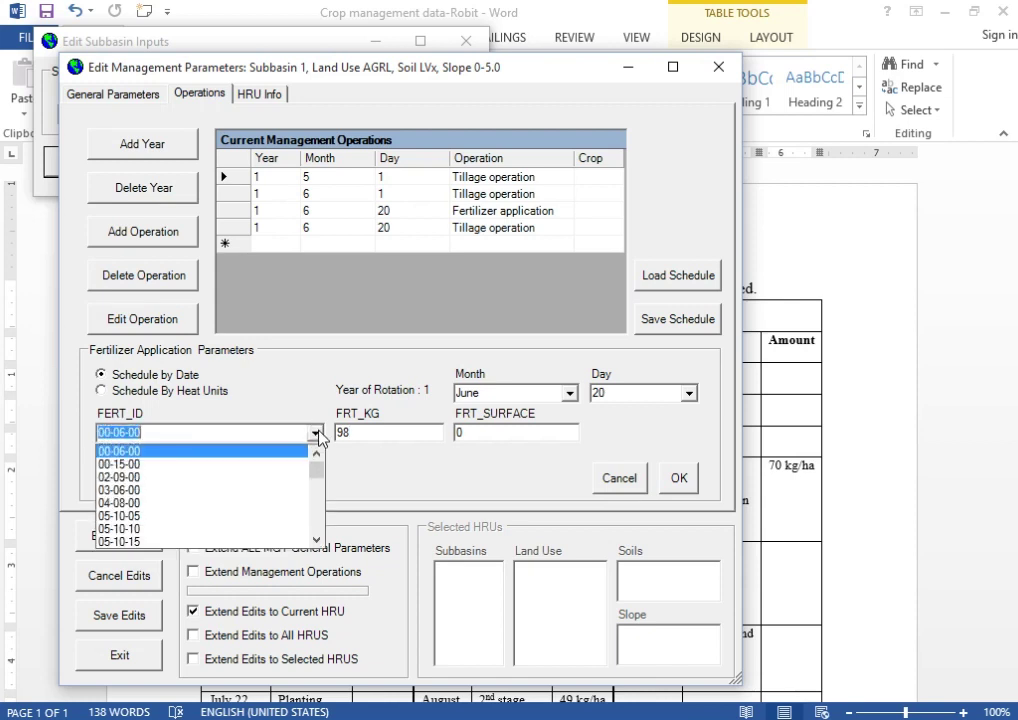
pyautogui.scroll(-4, 212, 484)
pyautogui.scroll(-5, 212, 484)
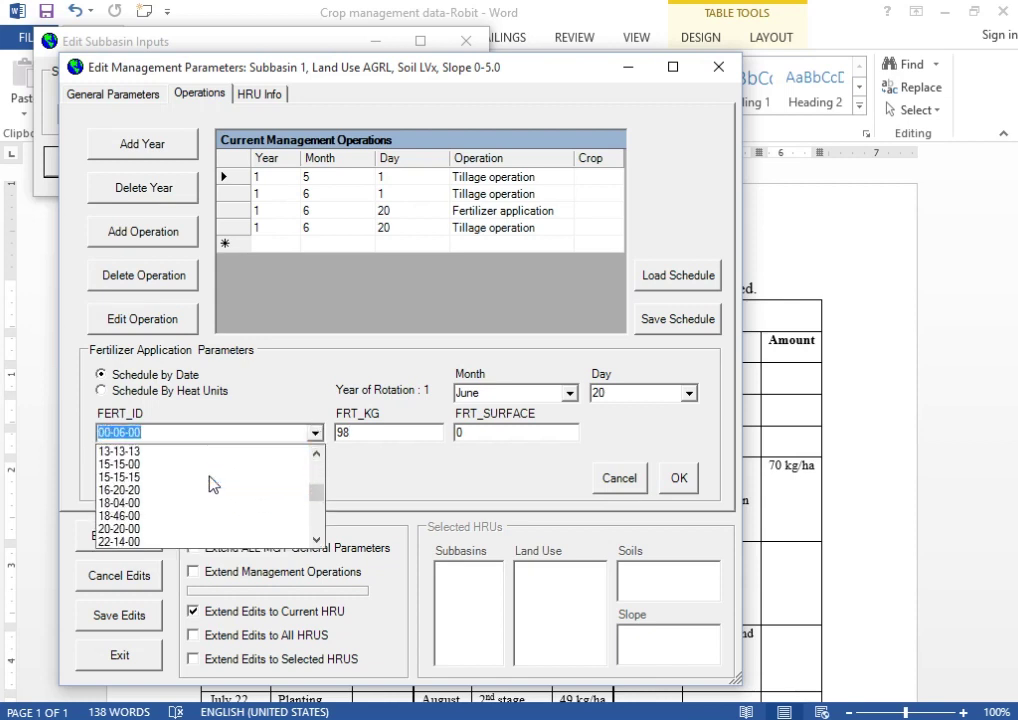
pyautogui.scroll(1, 212, 484)
pyautogui.scroll(1, 212, 484)
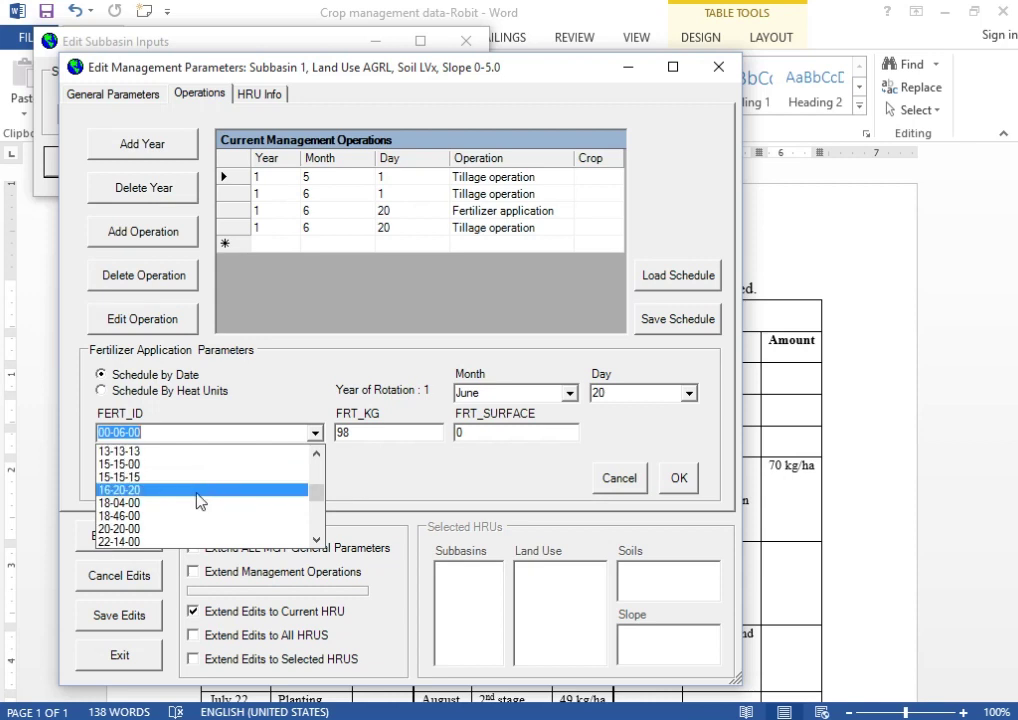
pyautogui.click(132, 516)
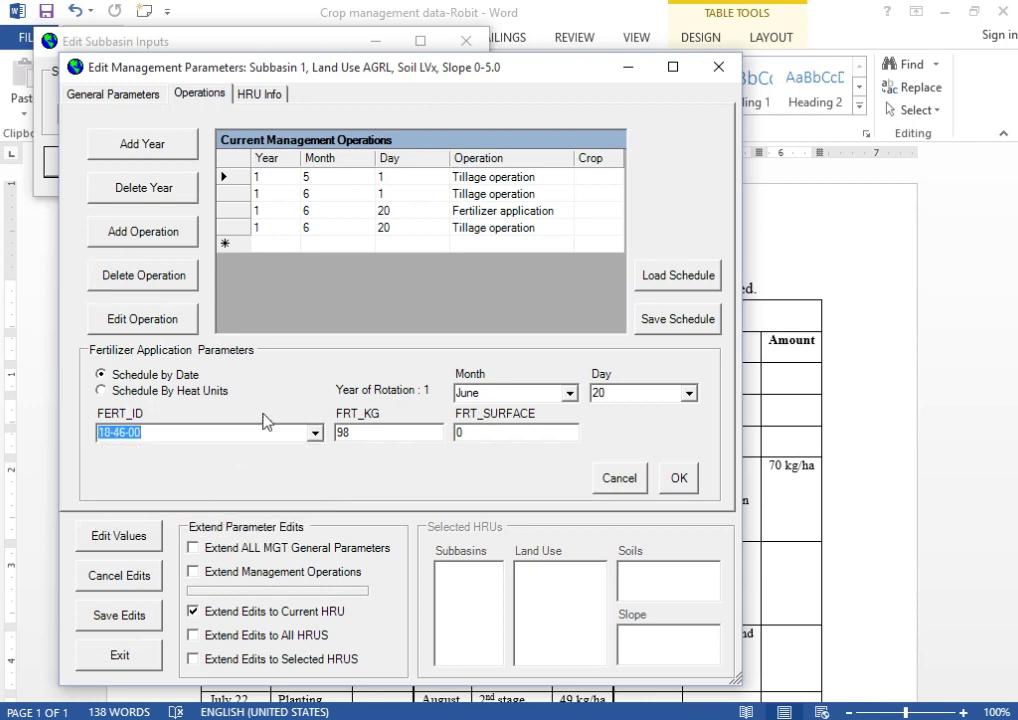
pyautogui.click(195, 434)
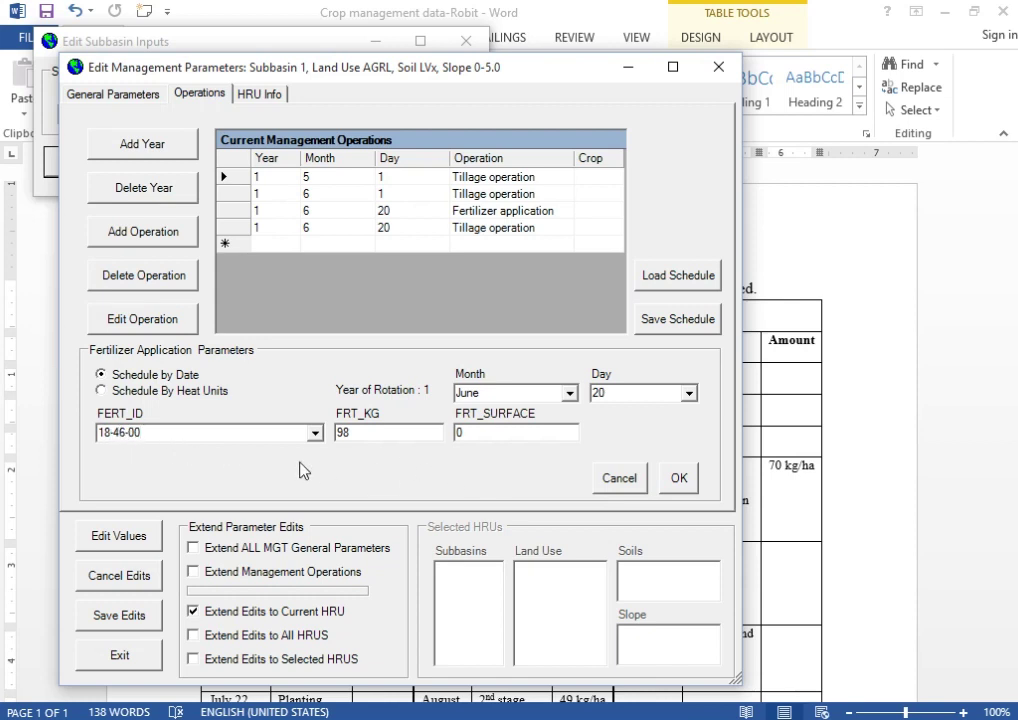
pyautogui.click(685, 482)
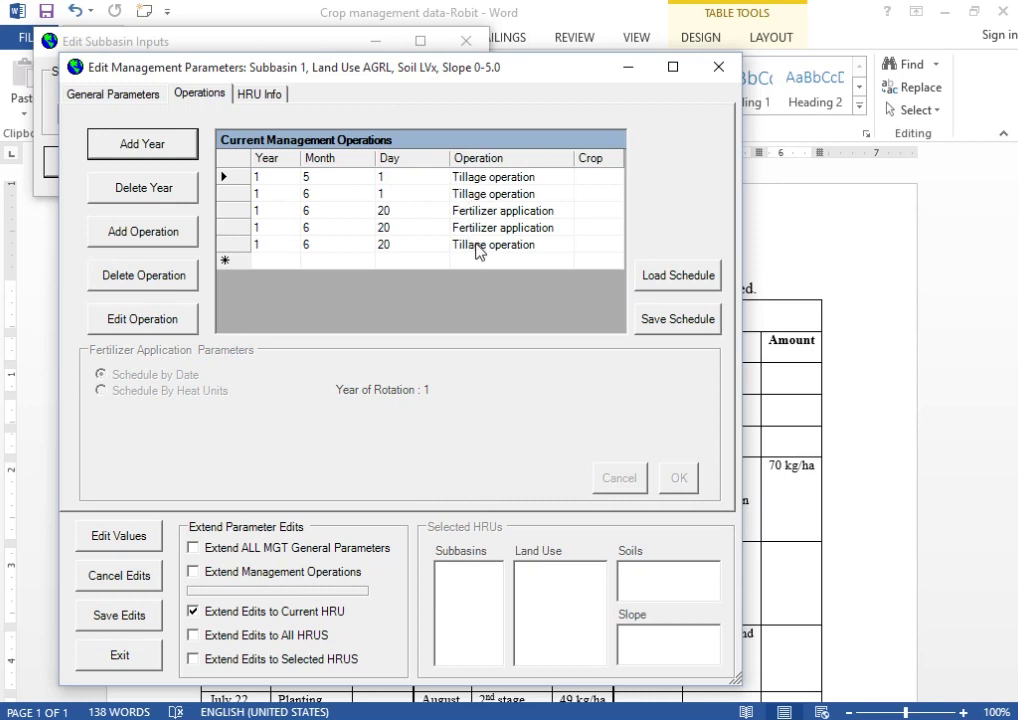
# Add a Plant/begin growing season operation and schedule it by date for June 20
pyautogui.click(123, 230)
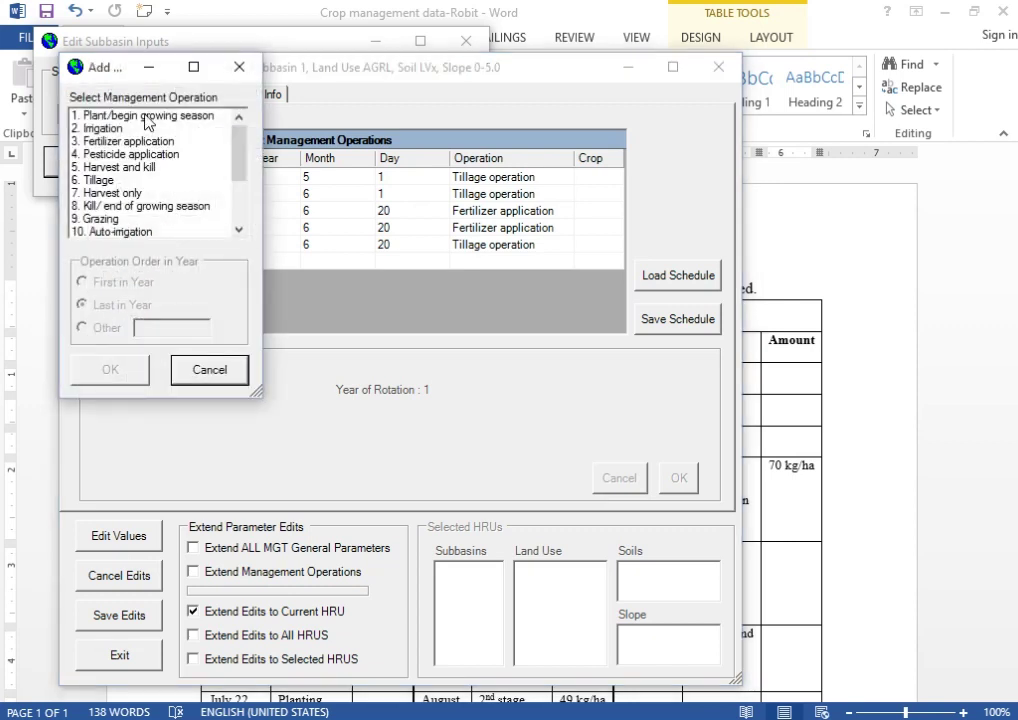
pyautogui.click(147, 117)
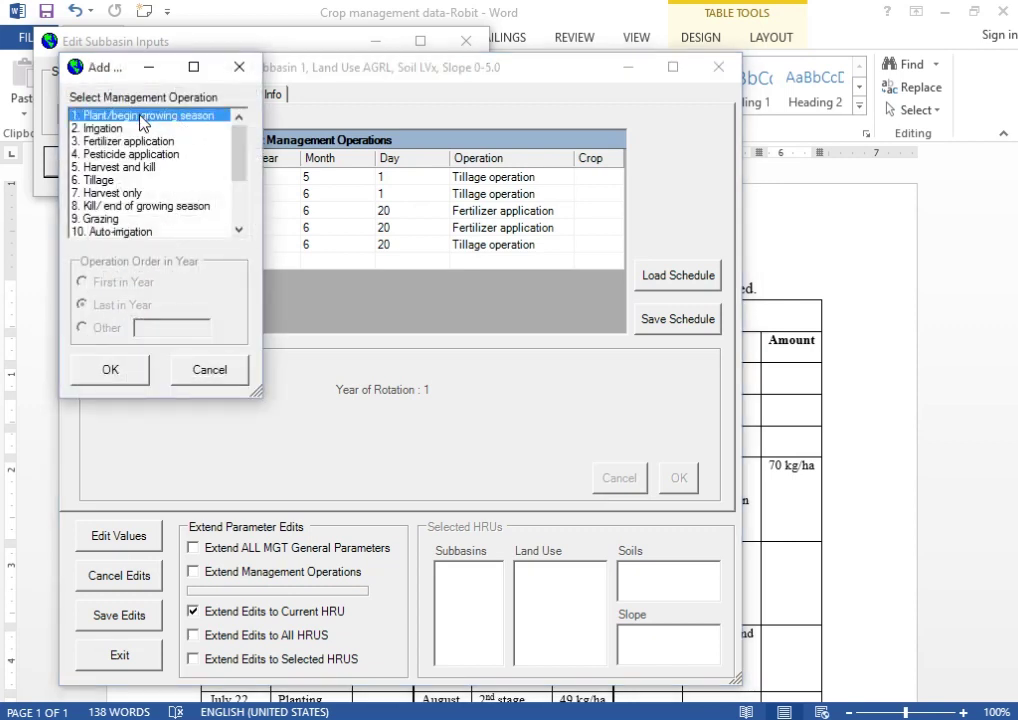
pyautogui.click(112, 372)
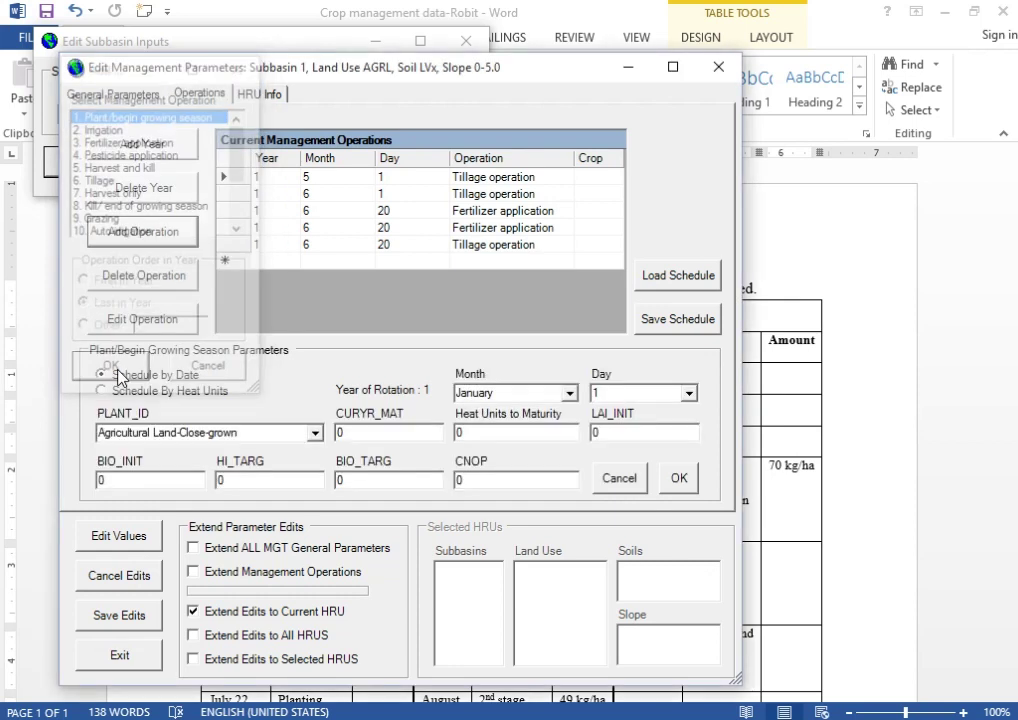
pyautogui.click(569, 396)
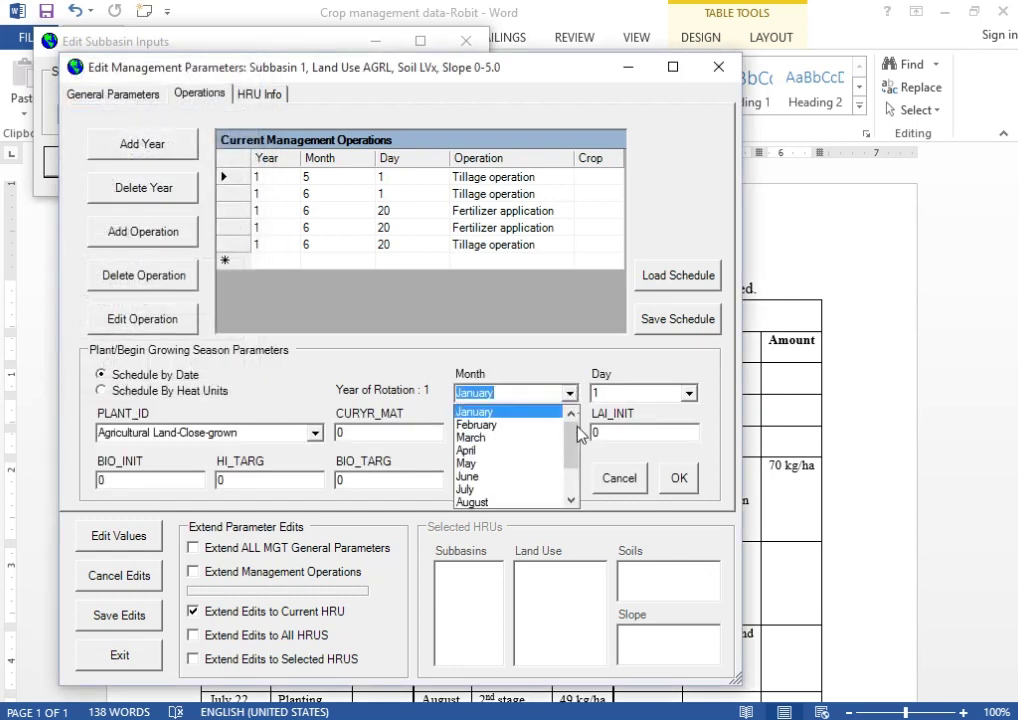
pyautogui.click(518, 478)
pyautogui.click(640, 395)
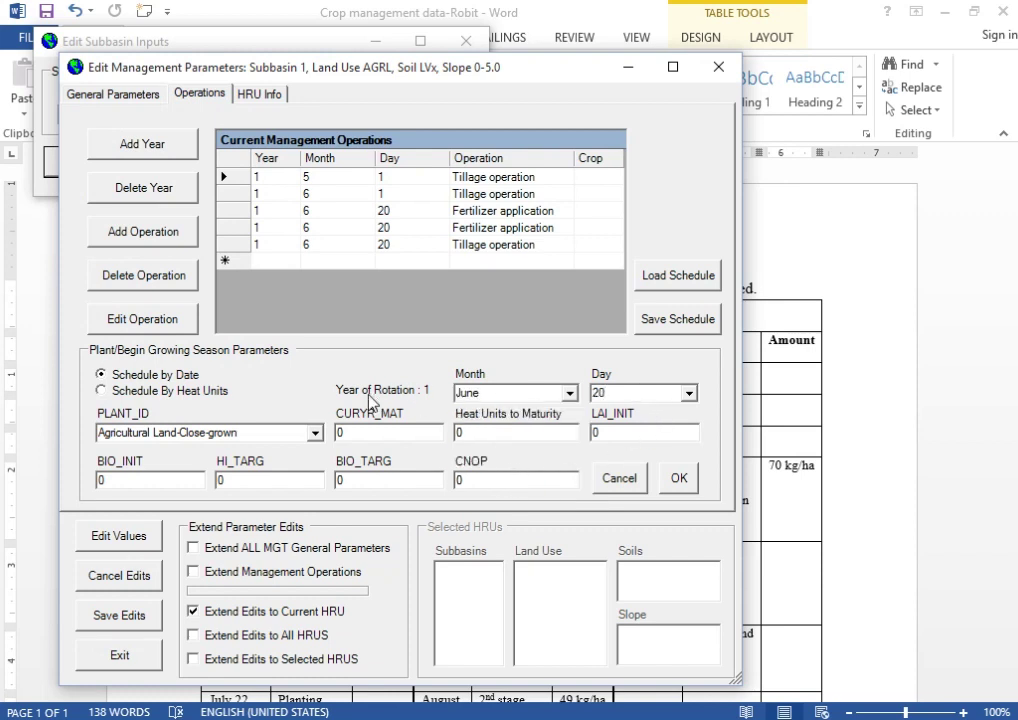
# Set the planting operation's PLANT_ID to Corn and save the operation to the schedule
pyautogui.click(313, 434)
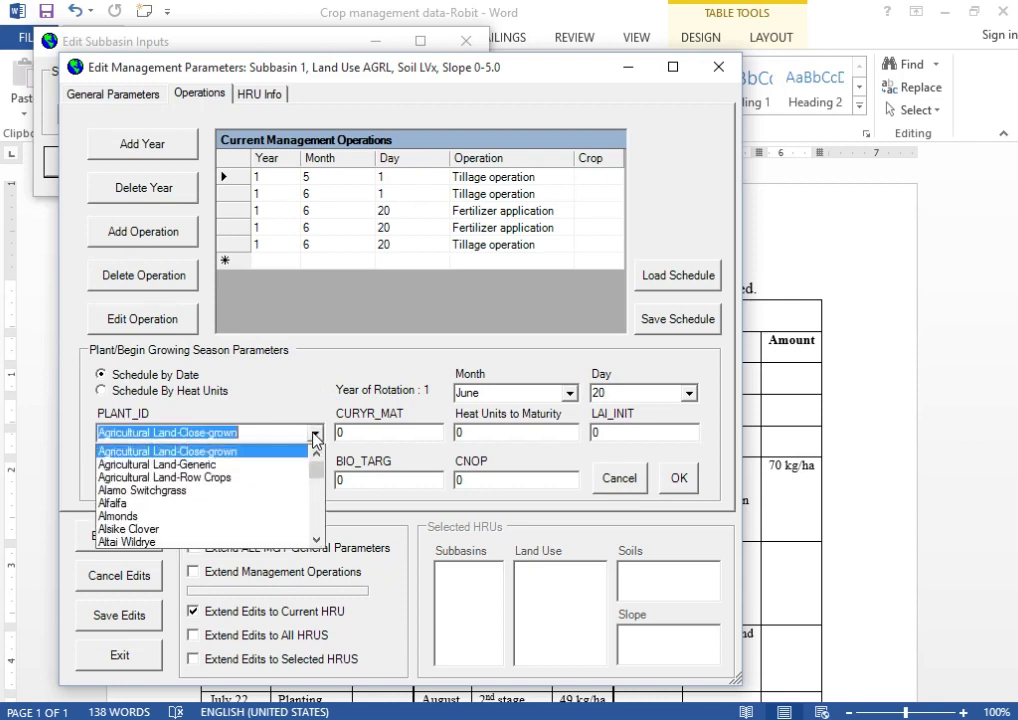
pyautogui.write('corn')
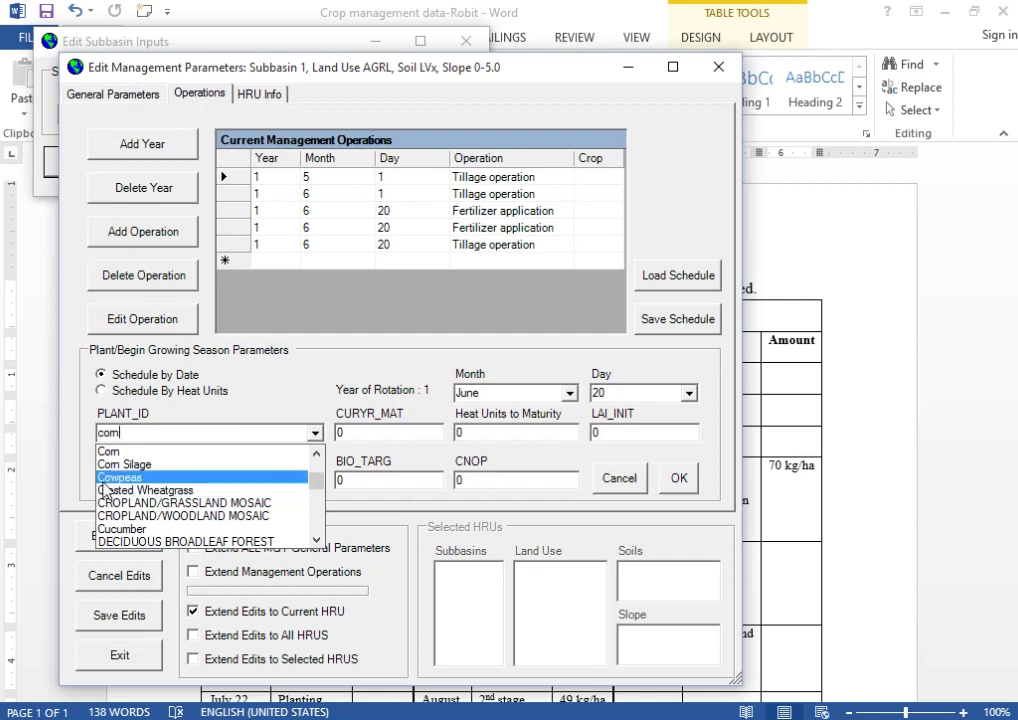
pyautogui.click(147, 453)
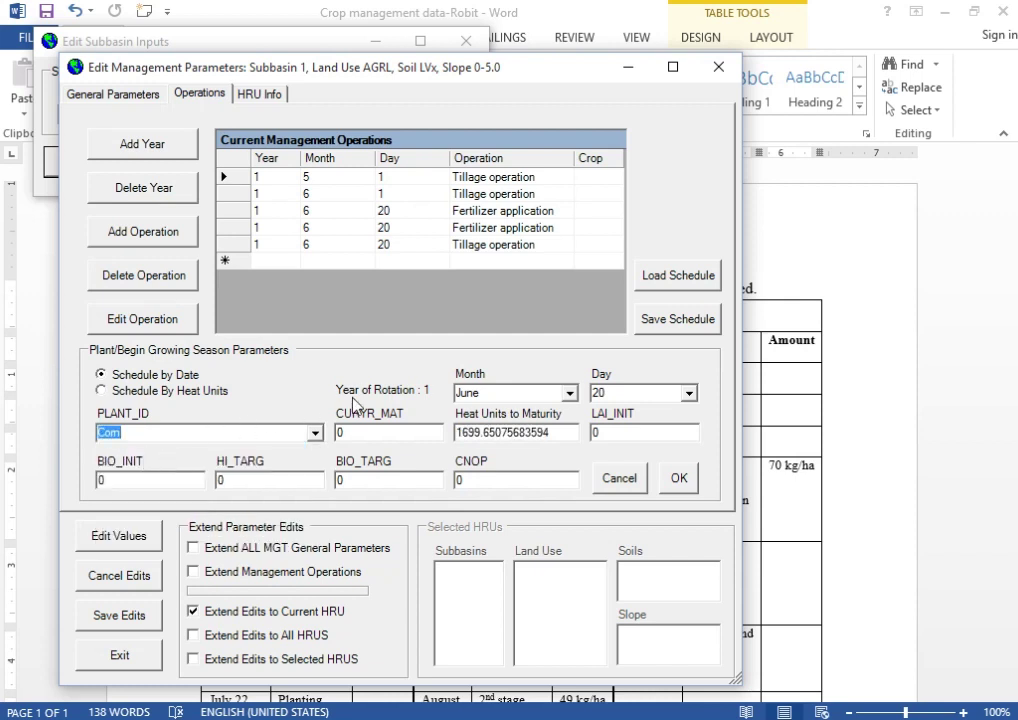
pyautogui.click(385, 435)
pyautogui.moveTo(559, 436); pyautogui.dragTo(447, 430)
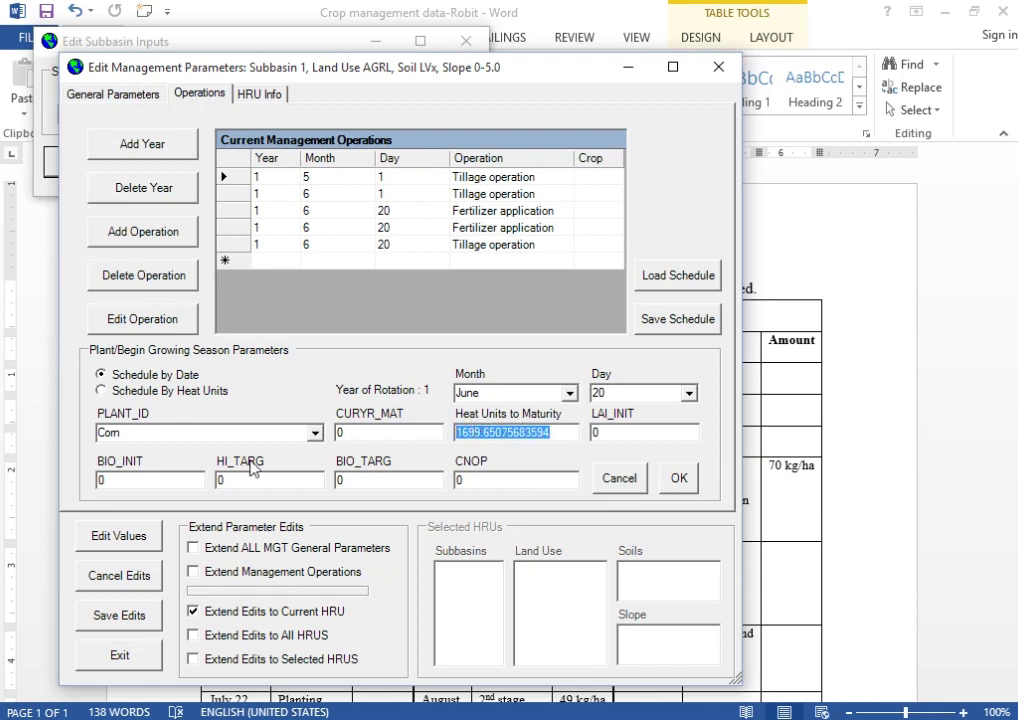
pyautogui.click(481, 481)
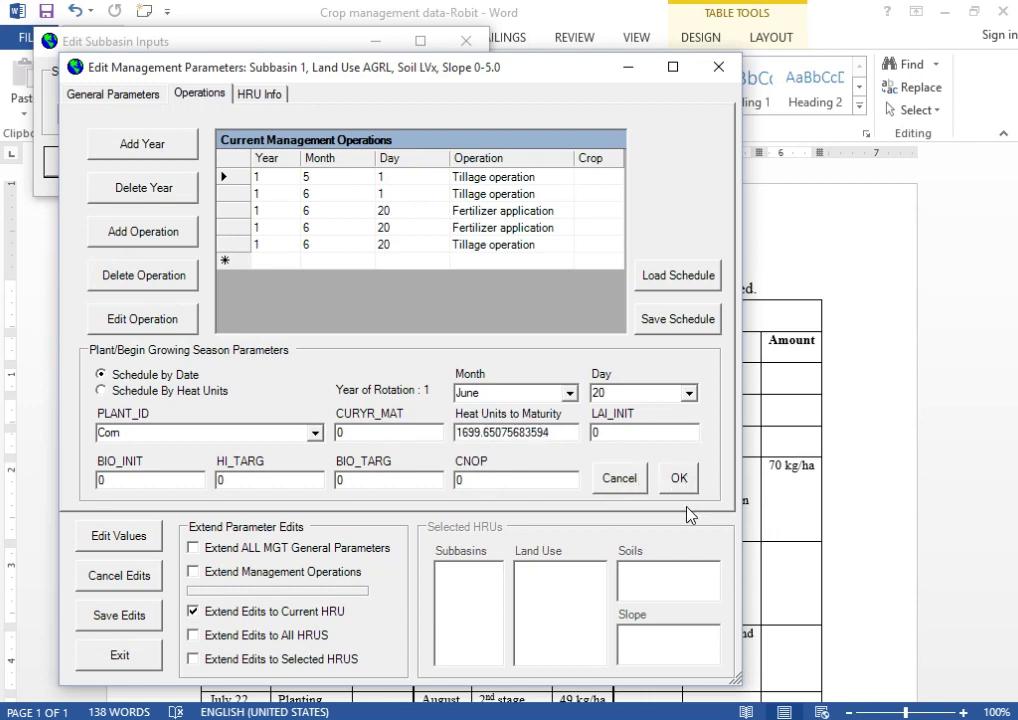
pyautogui.click(675, 479)
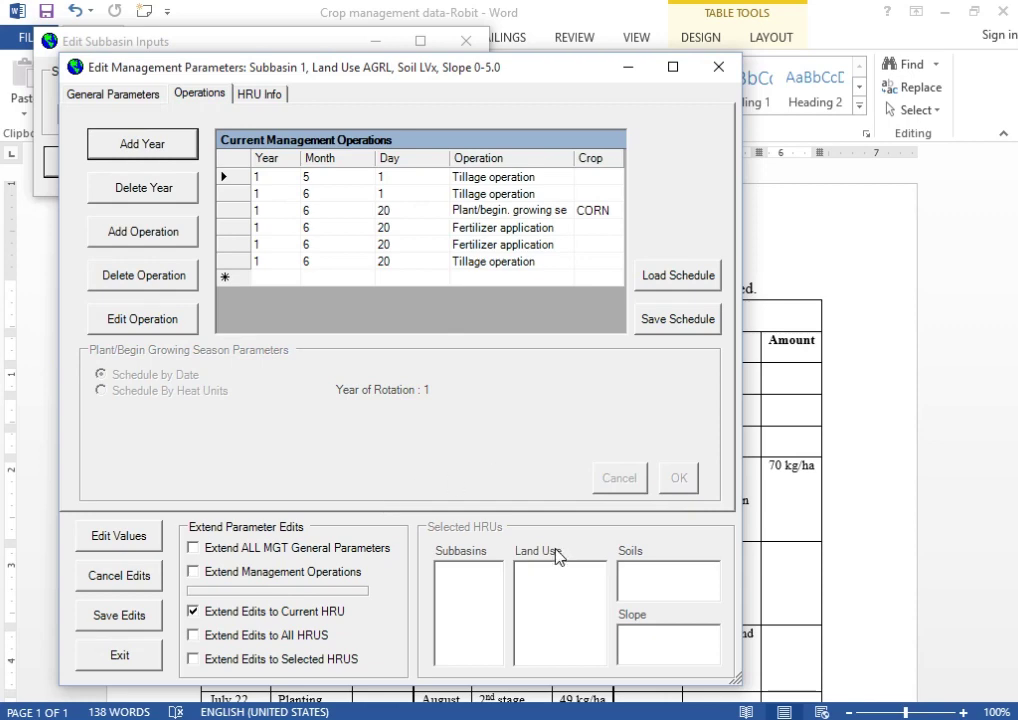
# Check the corn practices after planting in the Word table, then add a Fertilizer application operation in the SWAT Editor
pyautogui.click(475, 675)
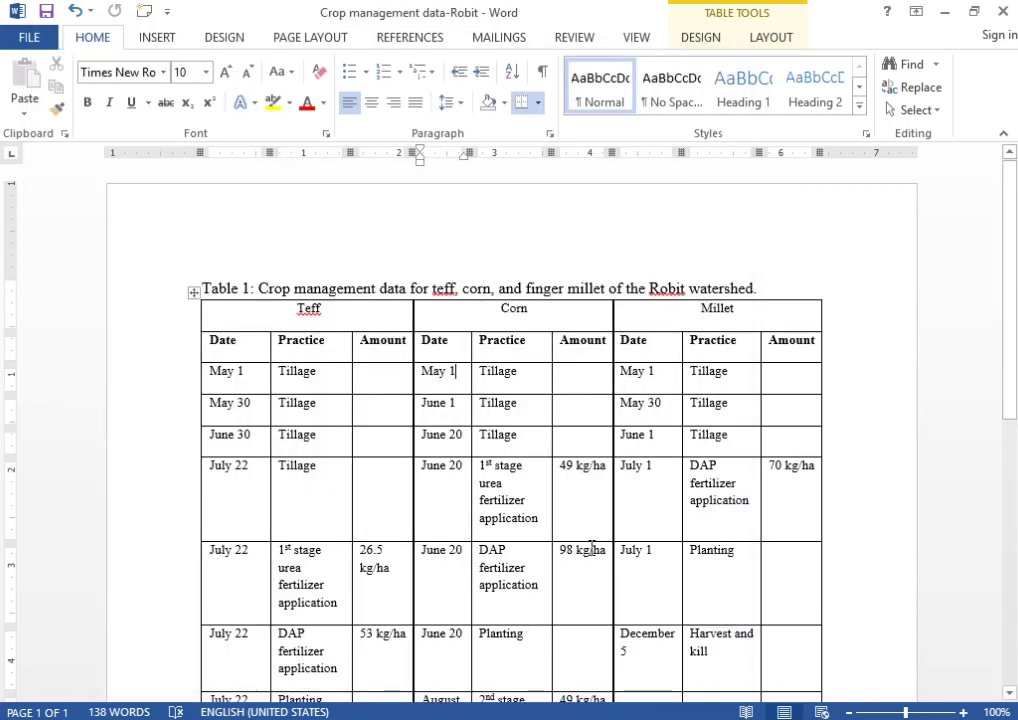
pyautogui.scroll(-2, 511, 534)
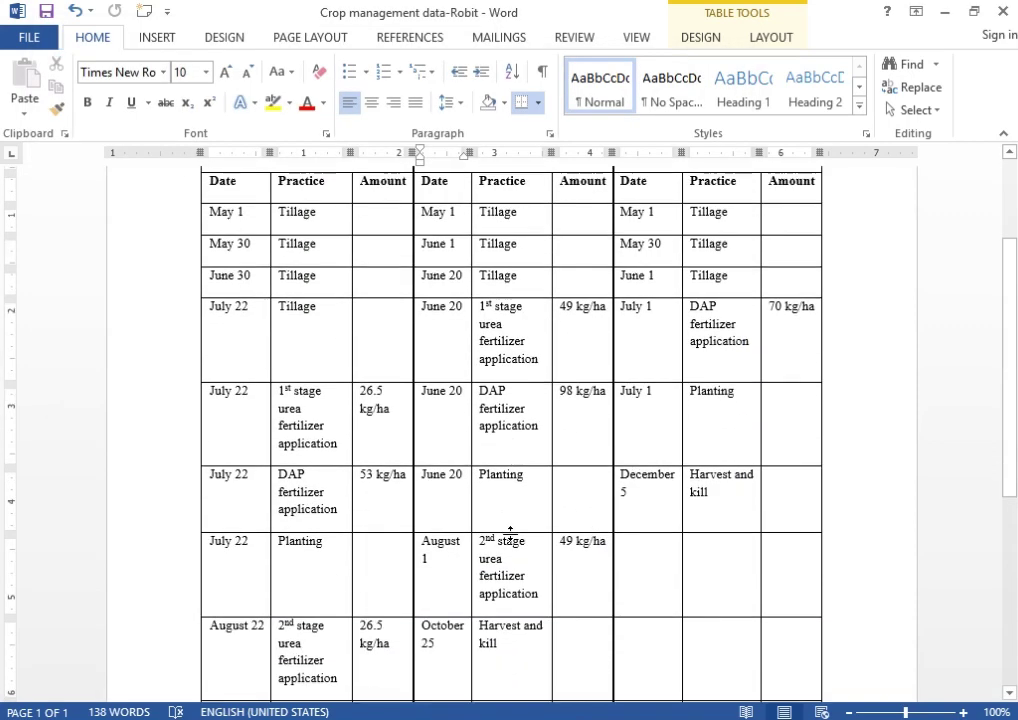
pyautogui.scroll(-2, 450, 487)
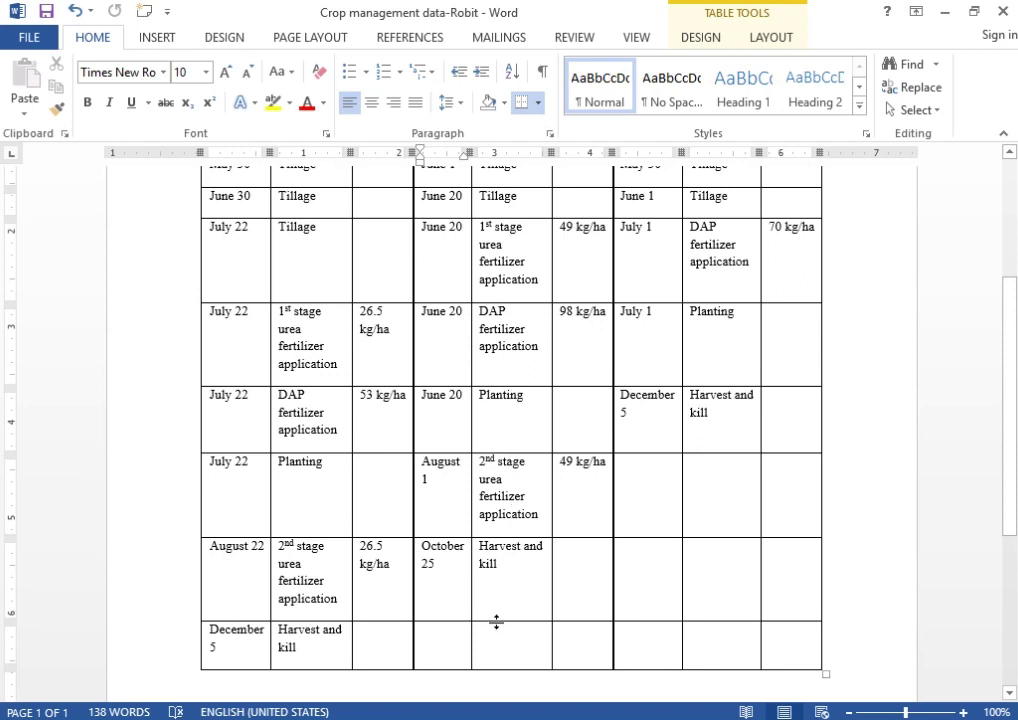
pyautogui.moveTo(557, 718)
pyautogui.click(700, 676)
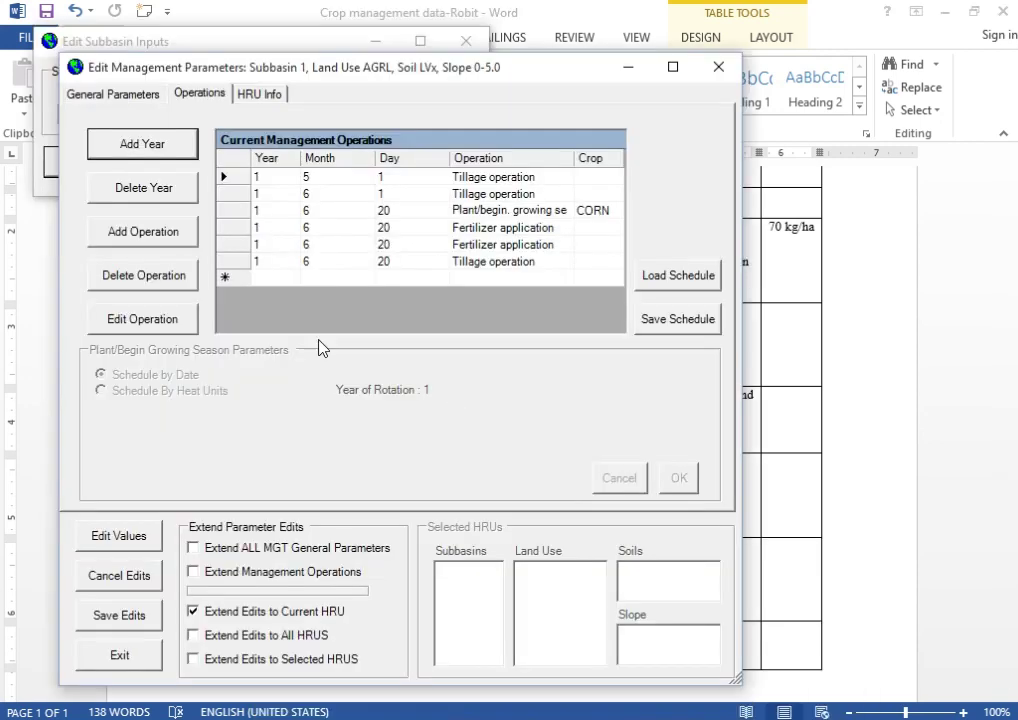
pyautogui.click(145, 240)
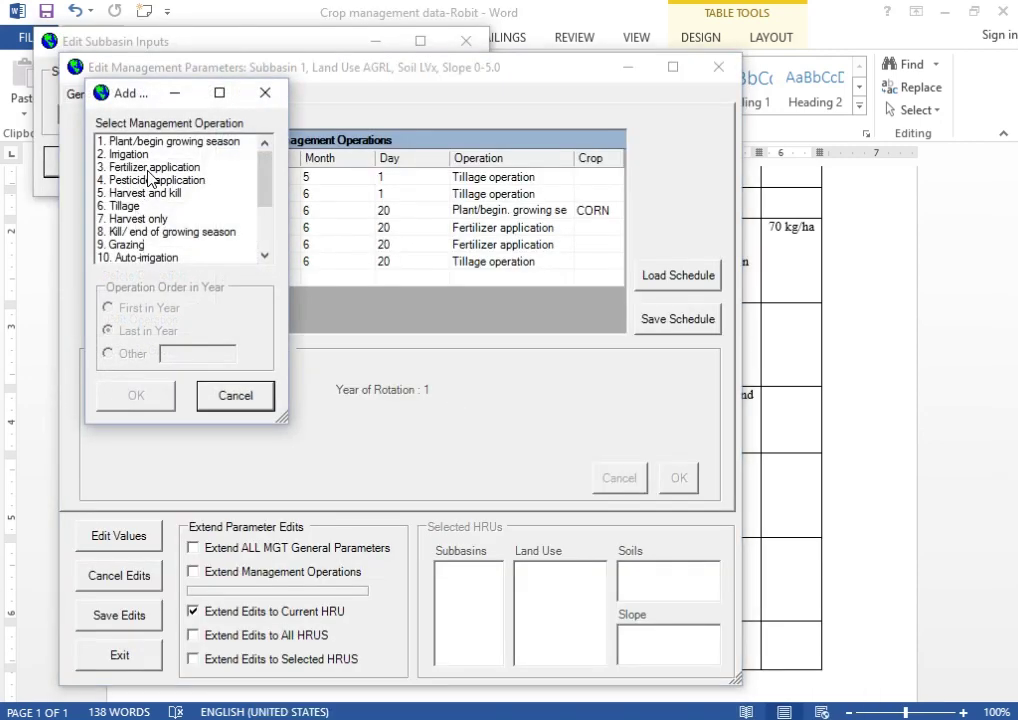
pyautogui.click(142, 167)
pyautogui.click(139, 395)
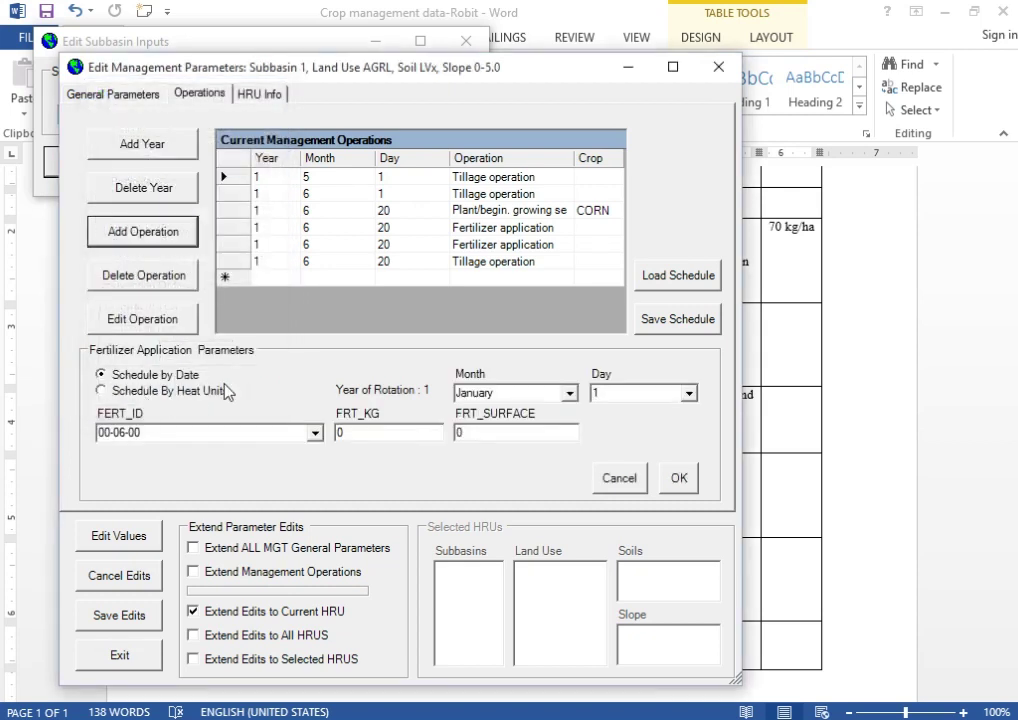
# Set the second-stage fertilizer type to Urea and schedule the application for August 1
pyautogui.click(314, 433)
pyautogui.scroll(-10, 234, 473)
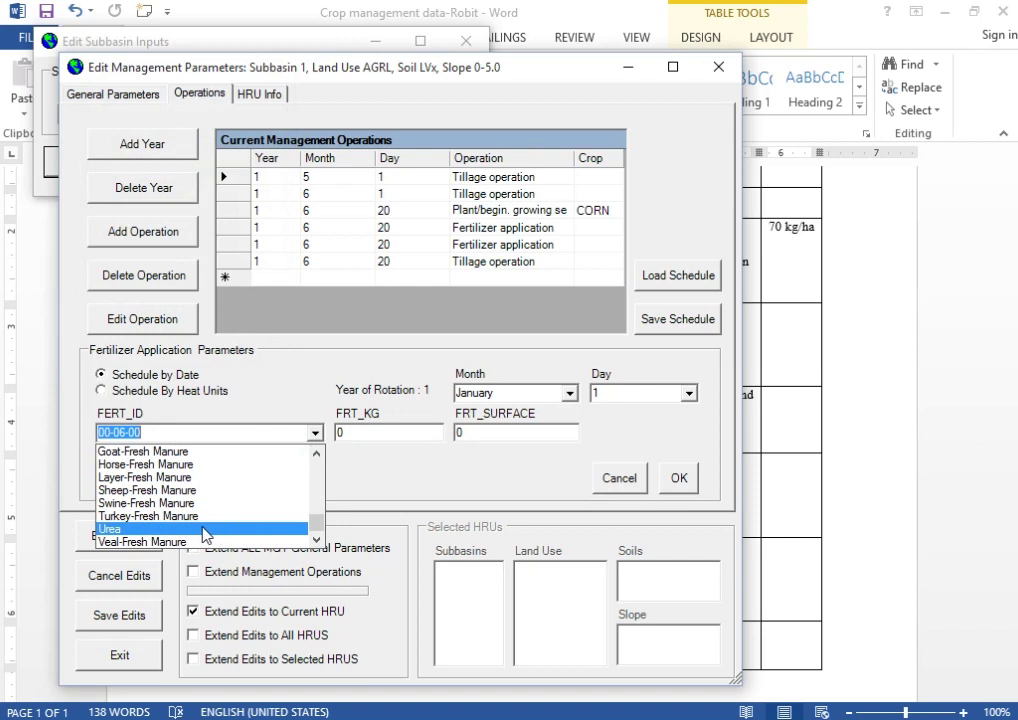
pyautogui.click(226, 530)
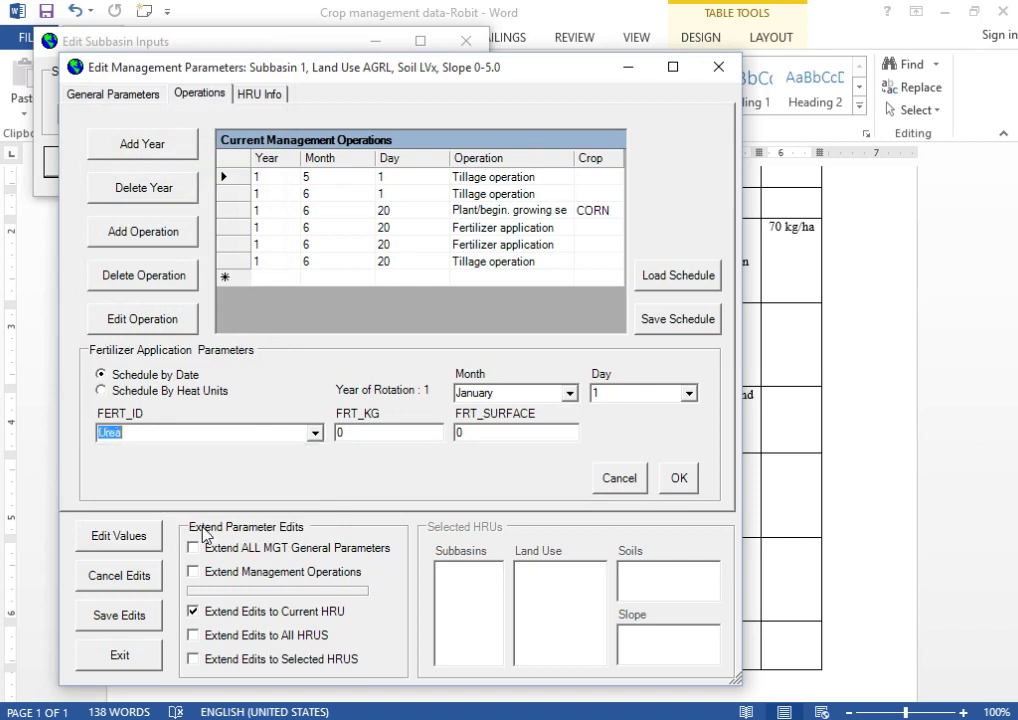
pyautogui.click(568, 393)
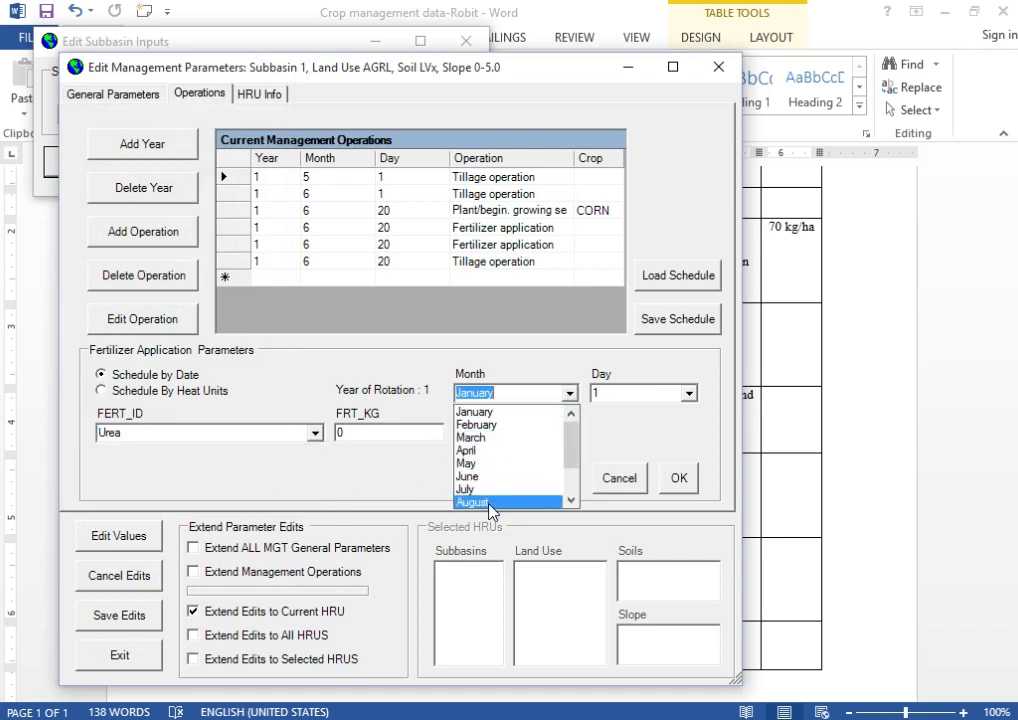
pyautogui.click(500, 500)
pyautogui.click(640, 394)
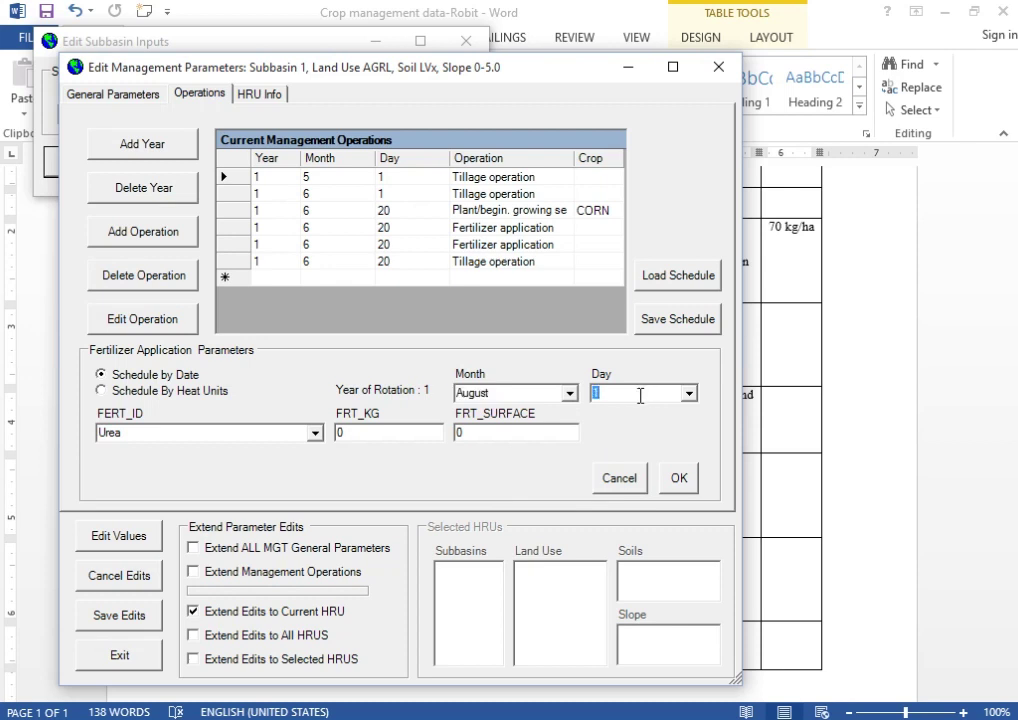
# Set the August 1 urea amount (FRT_KG) to 49 and save the operation to the schedule
pyautogui.click(395, 432)
pyautogui.write('49')
pyautogui.click(678, 478)
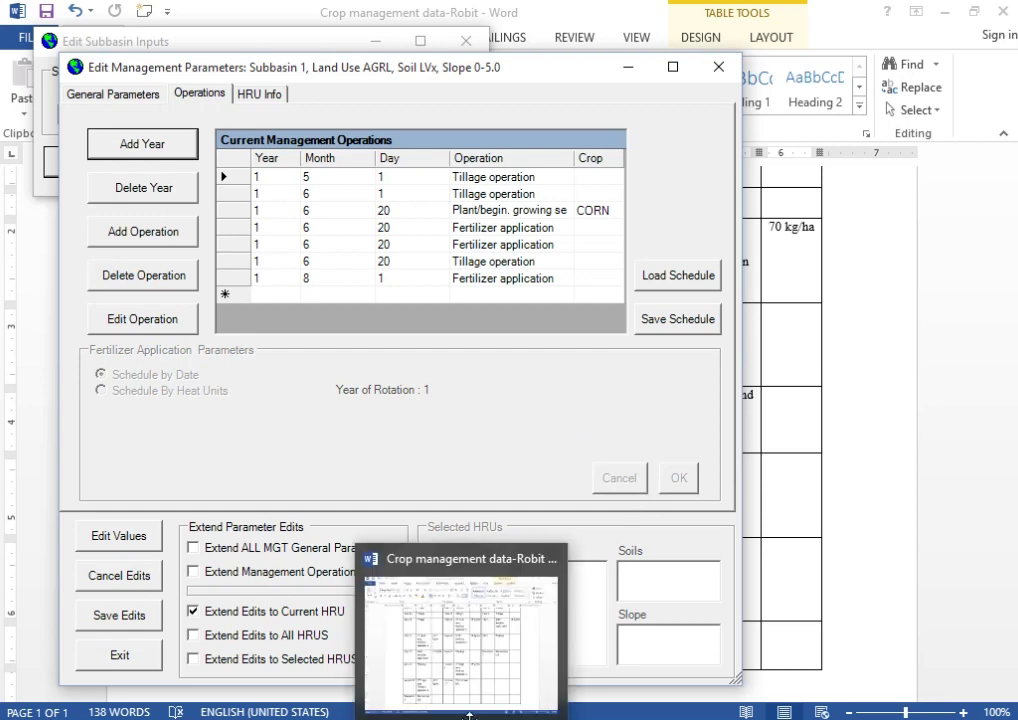
# Check the final corn practice in the Word table, then add a Harvest and kill operation in the SWAT Editor
pyautogui.click(520, 640)
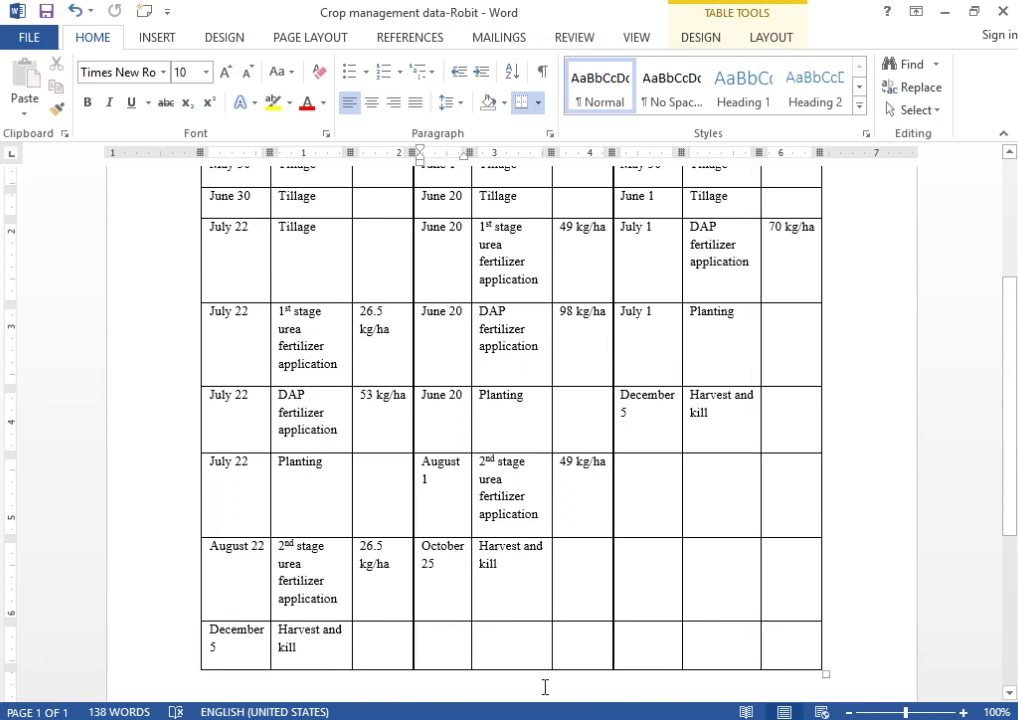
pyautogui.scroll(2, 461, 557)
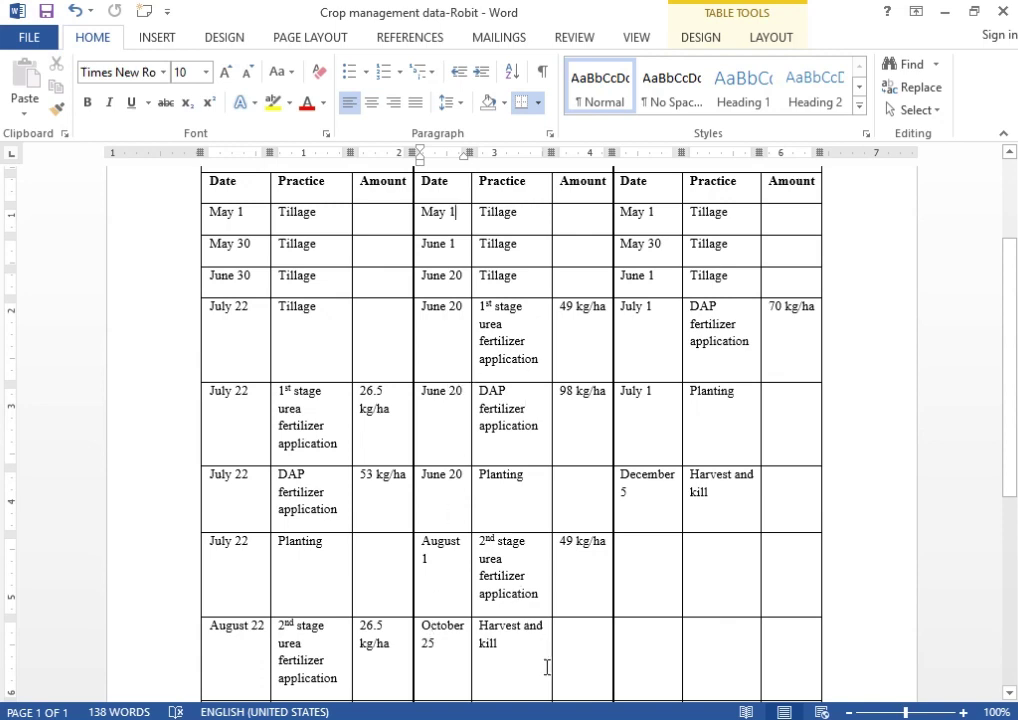
pyautogui.moveTo(557, 716)
pyautogui.click(800, 675)
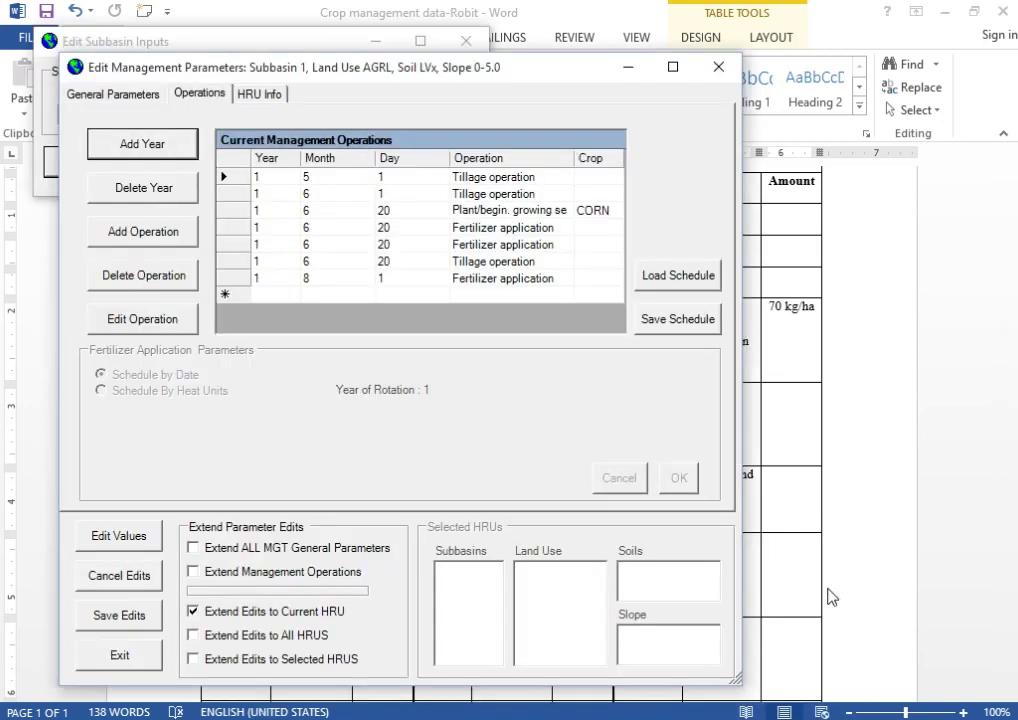
pyautogui.click(120, 230)
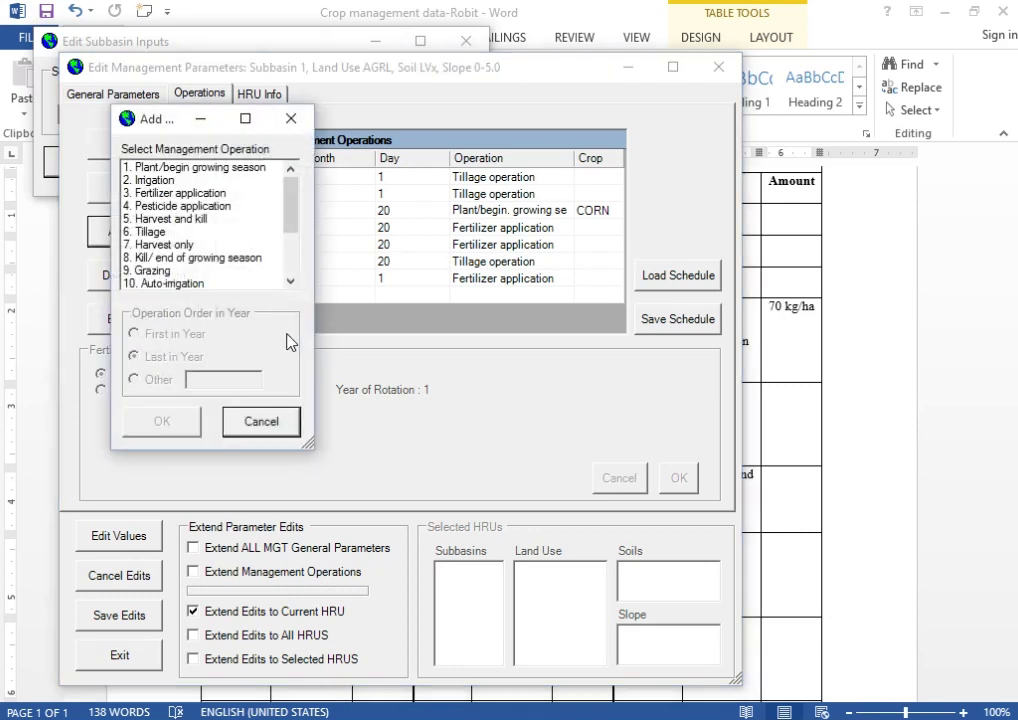
pyautogui.click(168, 220)
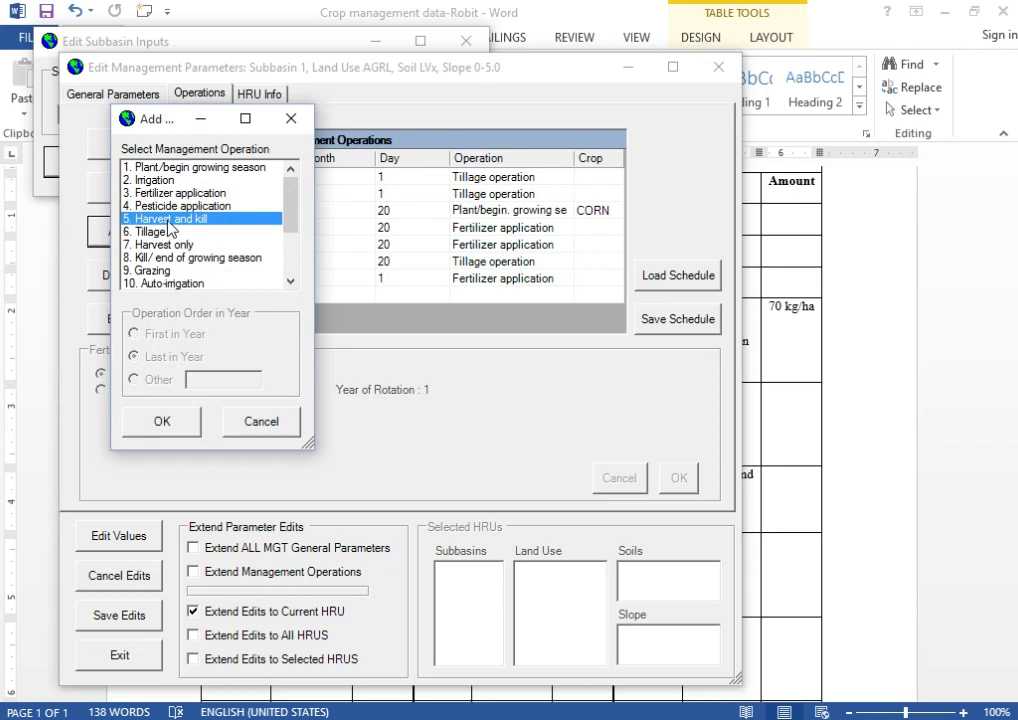
pyautogui.click(175, 420)
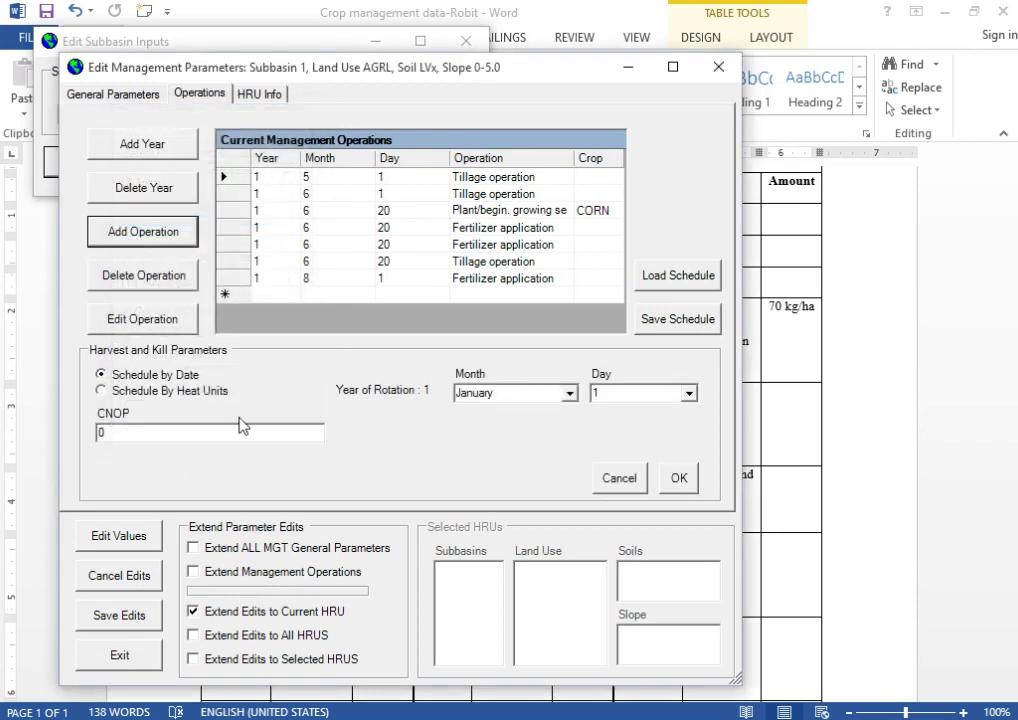
# Schedule the harvest and kill operation for October 25 and save it to the schedule
pyautogui.click(569, 393)
pyautogui.scroll(-2, 515, 476)
pyautogui.click(522, 482)
pyautogui.click(631, 393)
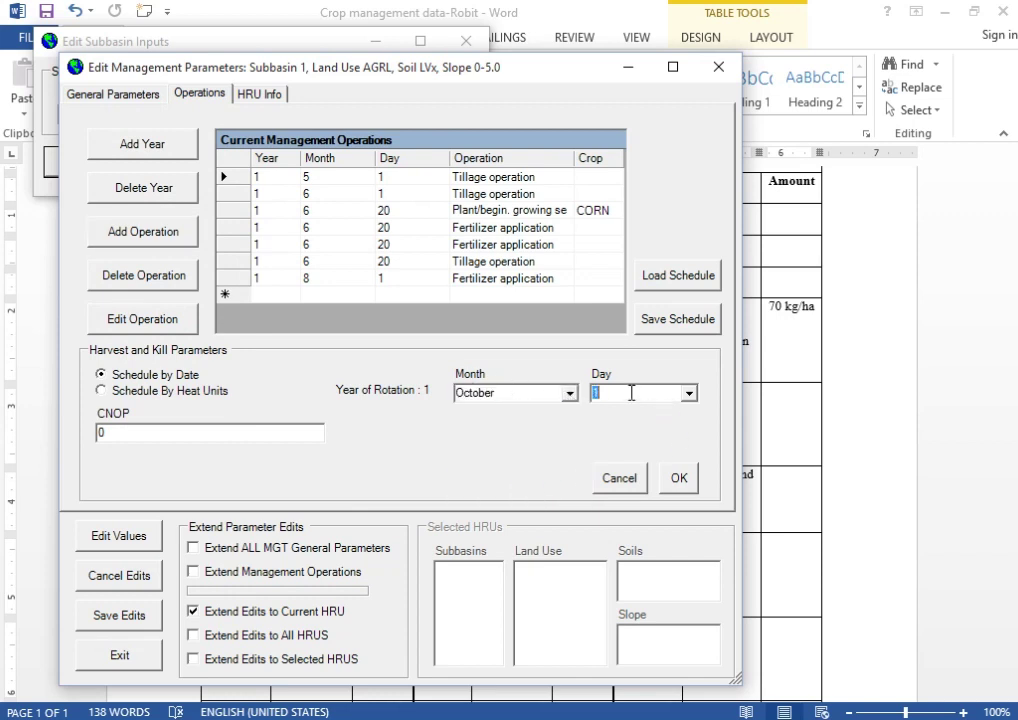
pyautogui.write('25')
pyautogui.click(680, 480)
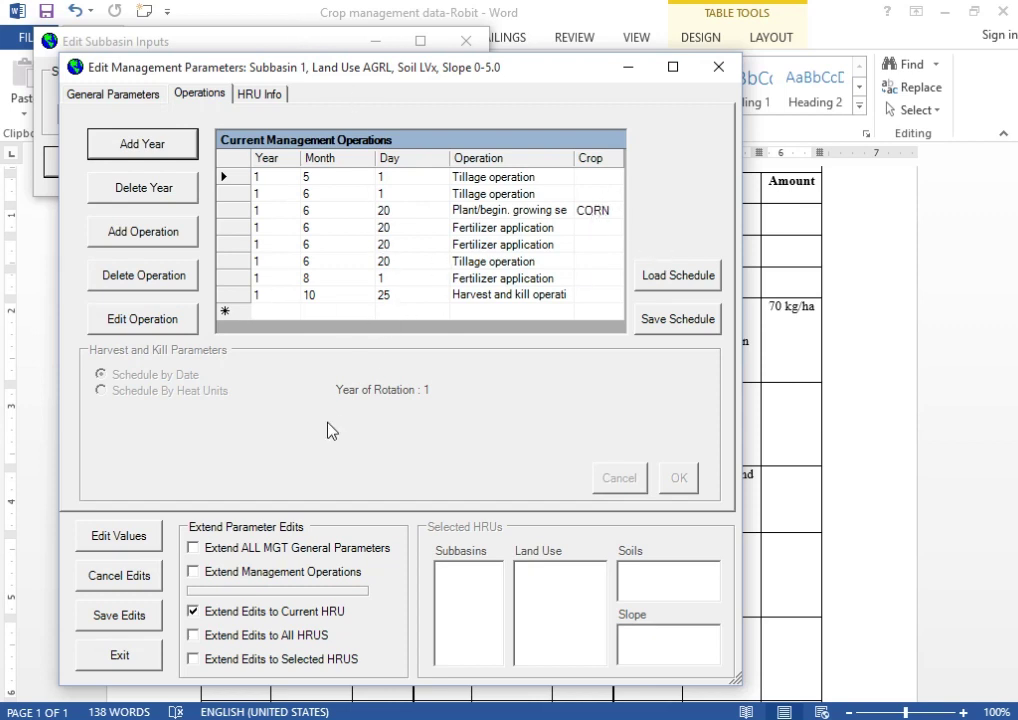
# Extend the edits to selected HRUs covering all subbasins, AGRL land use, all soils and all slopes, and exit the management parameters
pyautogui.click(190, 660)
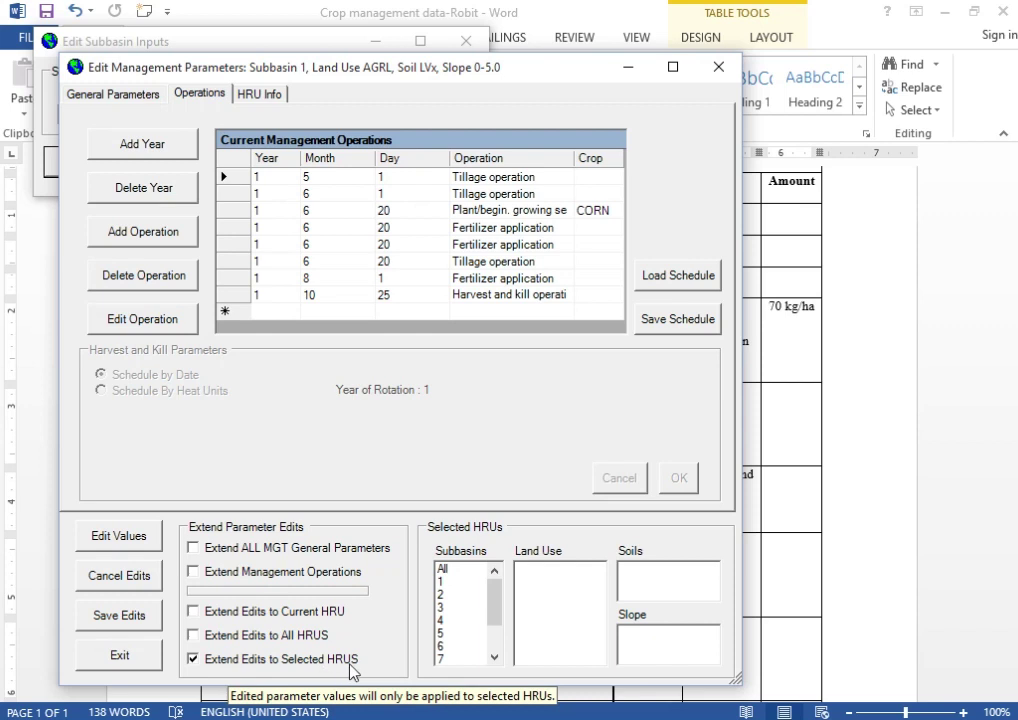
pyautogui.click(447, 577)
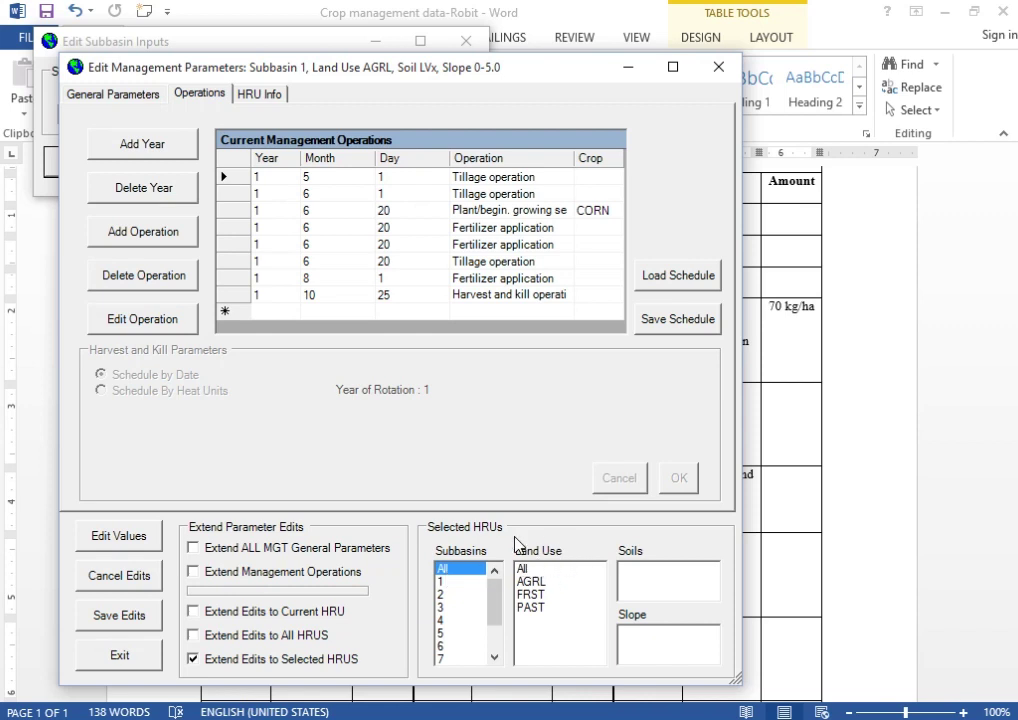
pyautogui.click(545, 581)
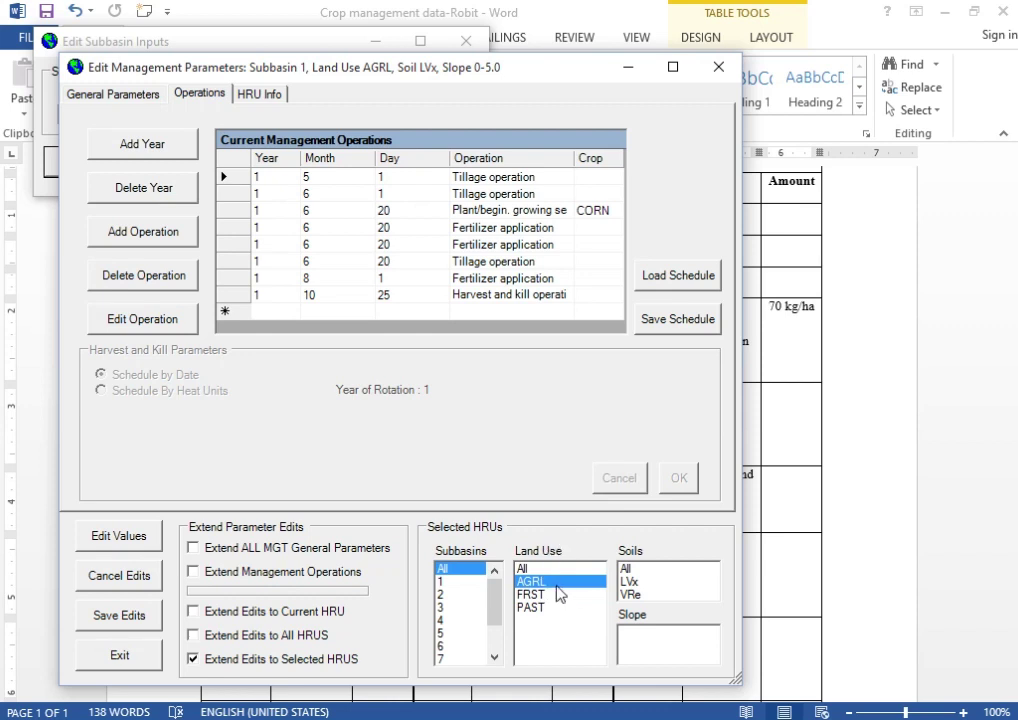
pyautogui.click(627, 568)
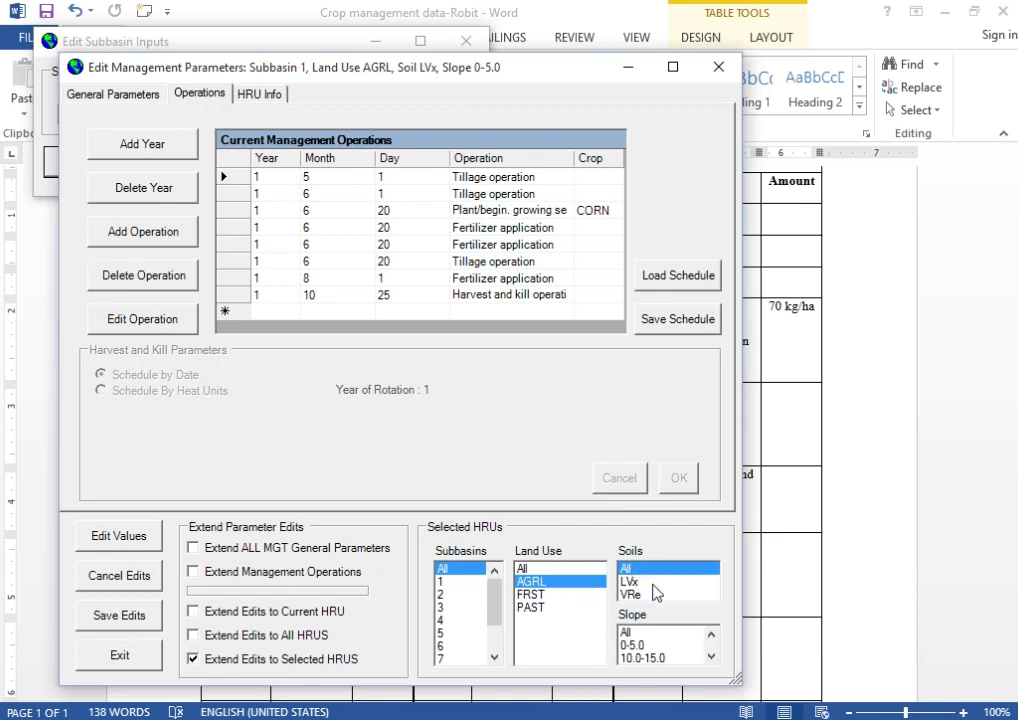
pyautogui.click(626, 633)
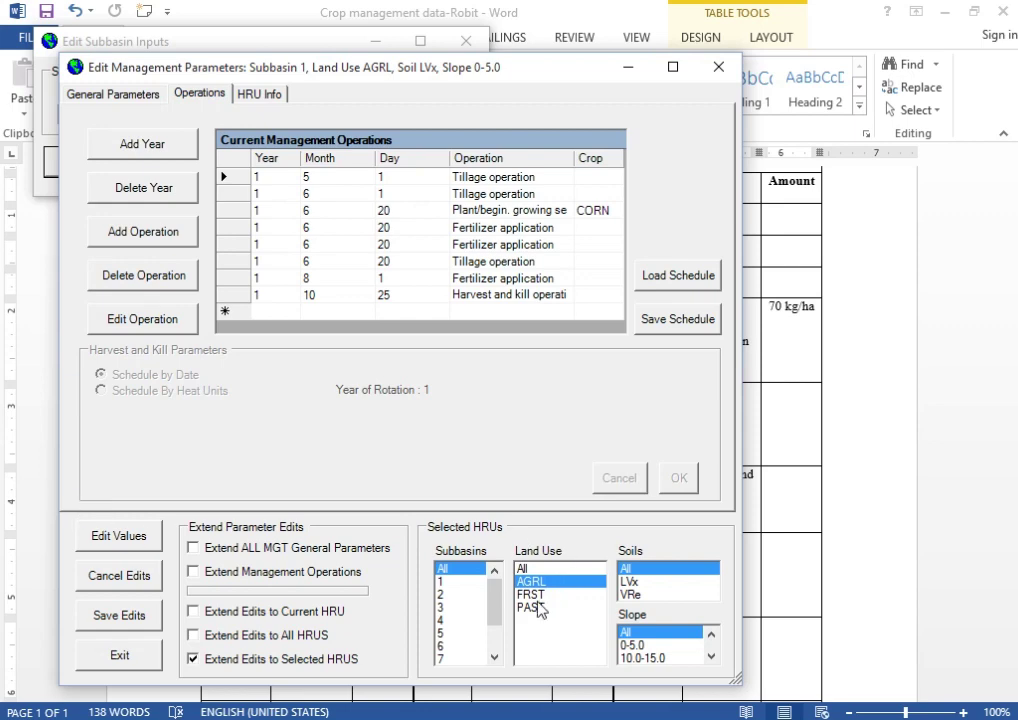
pyautogui.click(145, 659)
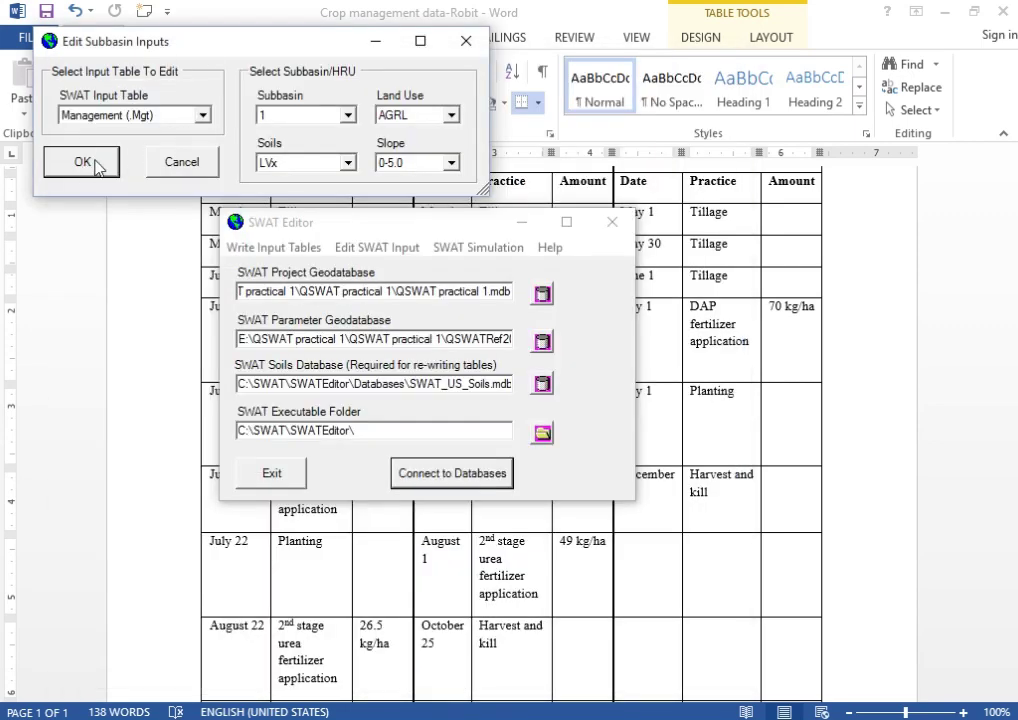
# Reopen the Management (.Mgt) table for subbasin 1, AGRL, LVx, slope 0-5.0, review its operations schedule, and close it
pyautogui.click(203, 116)
pyautogui.click(203, 116)
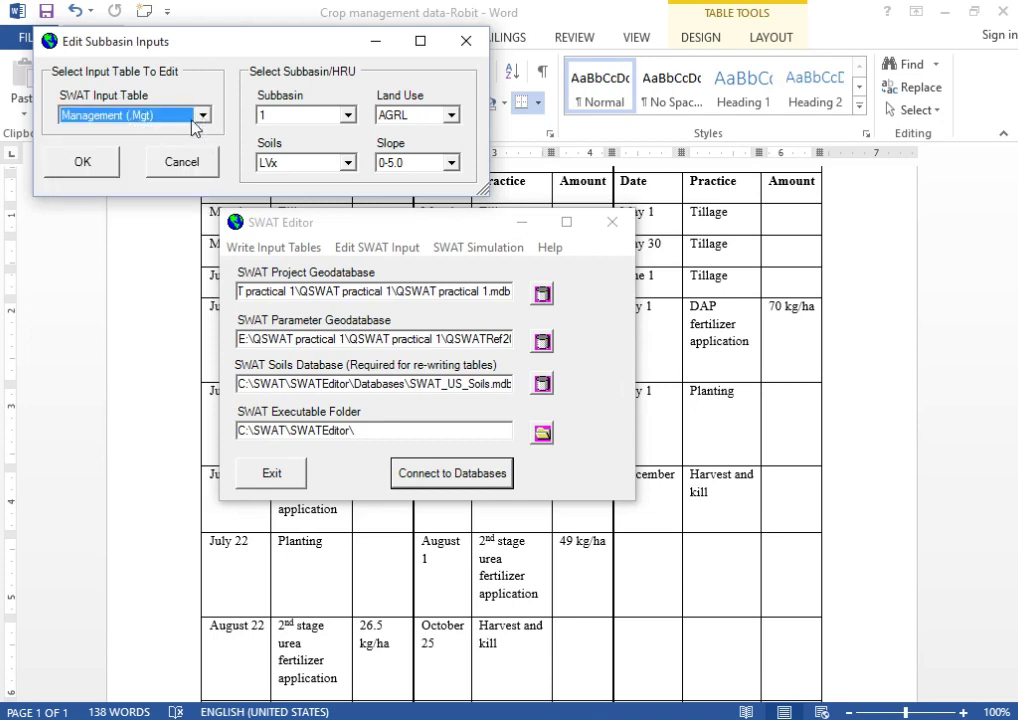
pyautogui.click(80, 161)
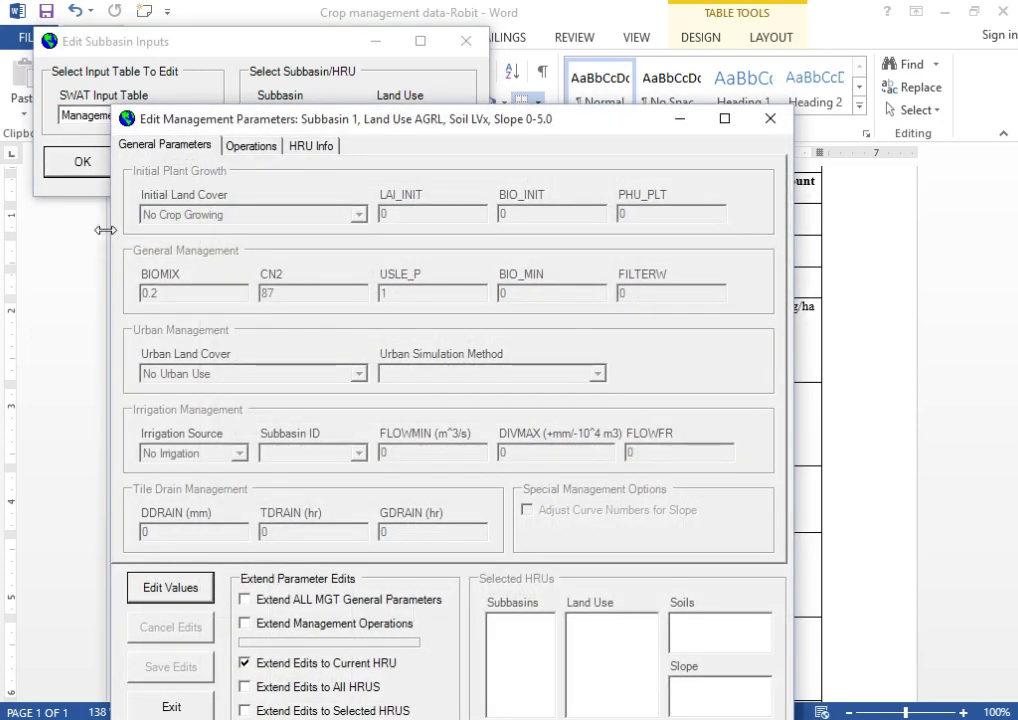
pyautogui.click(253, 150)
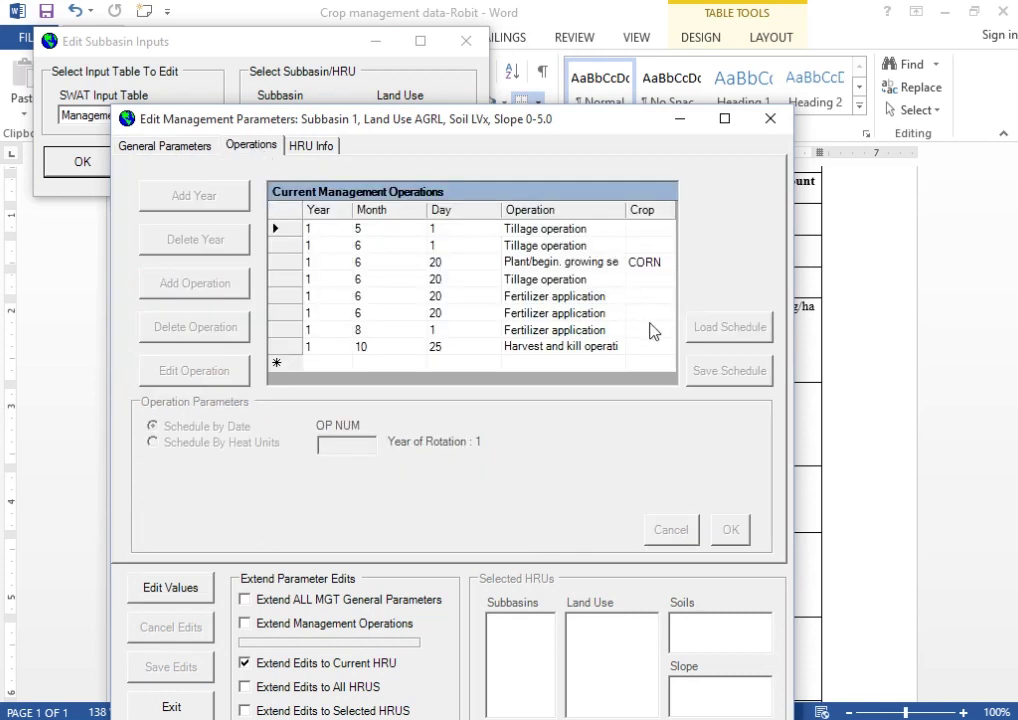
pyautogui.moveTo(500, 112); pyautogui.dragTo(509, 67)
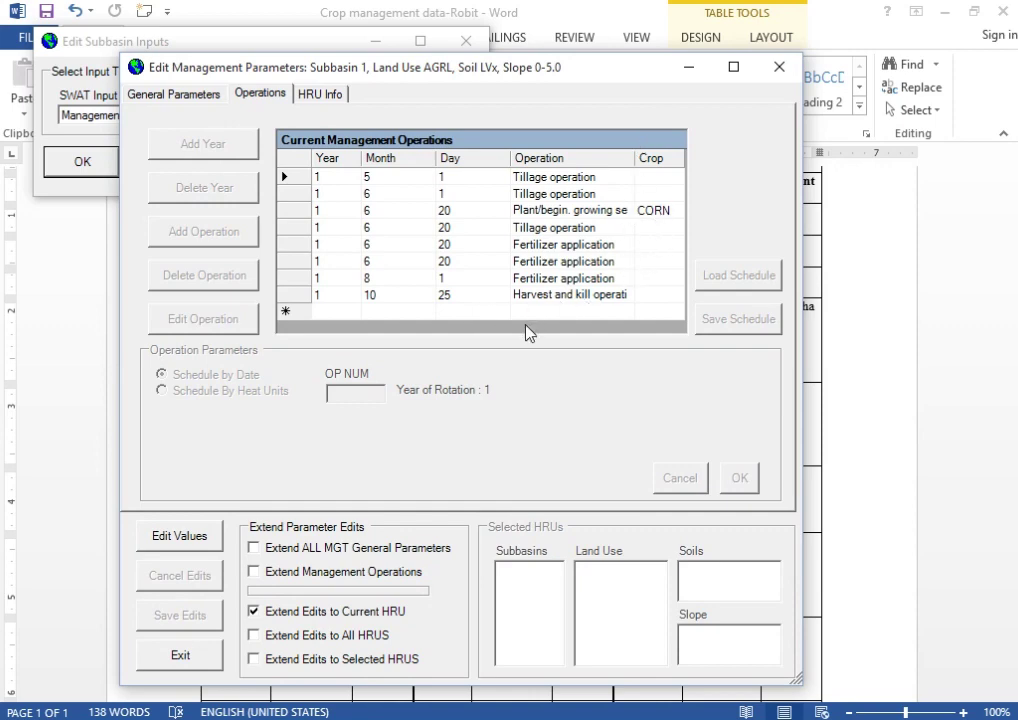
pyautogui.click(779, 67)
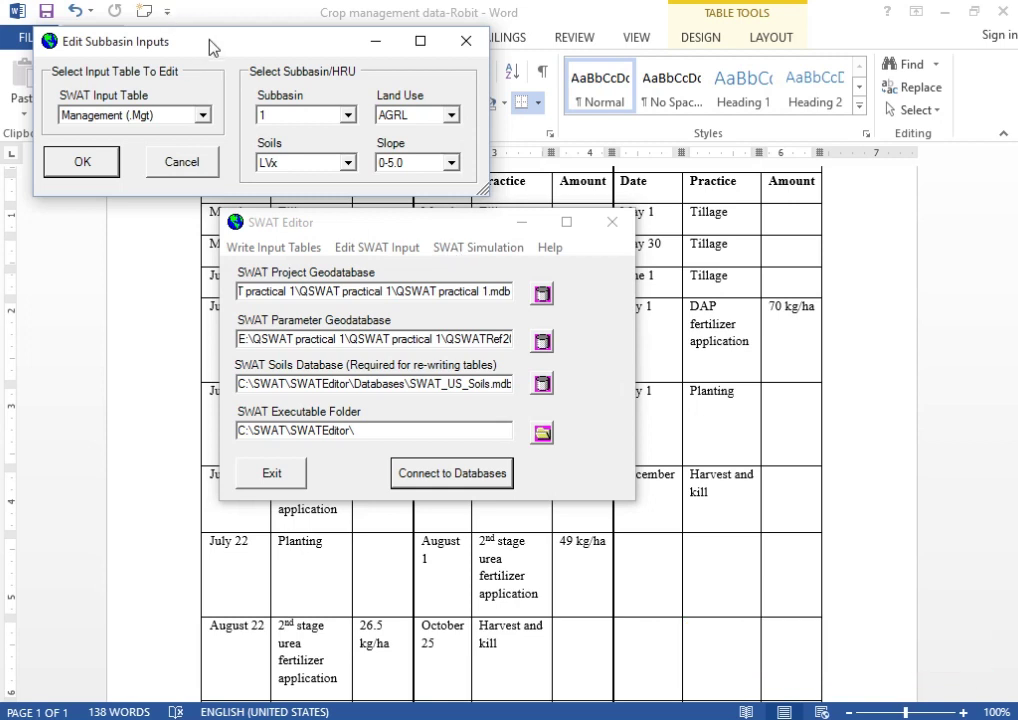
# Minimize the Word document, close the subbasin inputs dialog, and reposition the SWAT Editor window over the QGIS map
pyautogui.moveTo(209, 45); pyautogui.dragTo(239, 51)
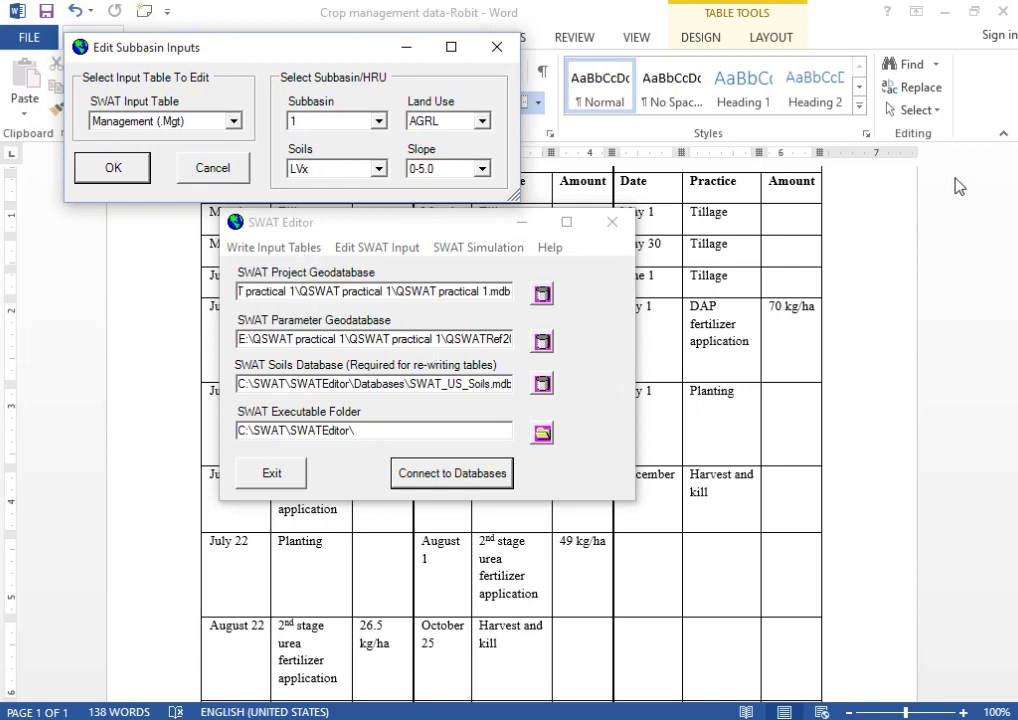
pyautogui.click(946, 16)
pyautogui.click(946, 14)
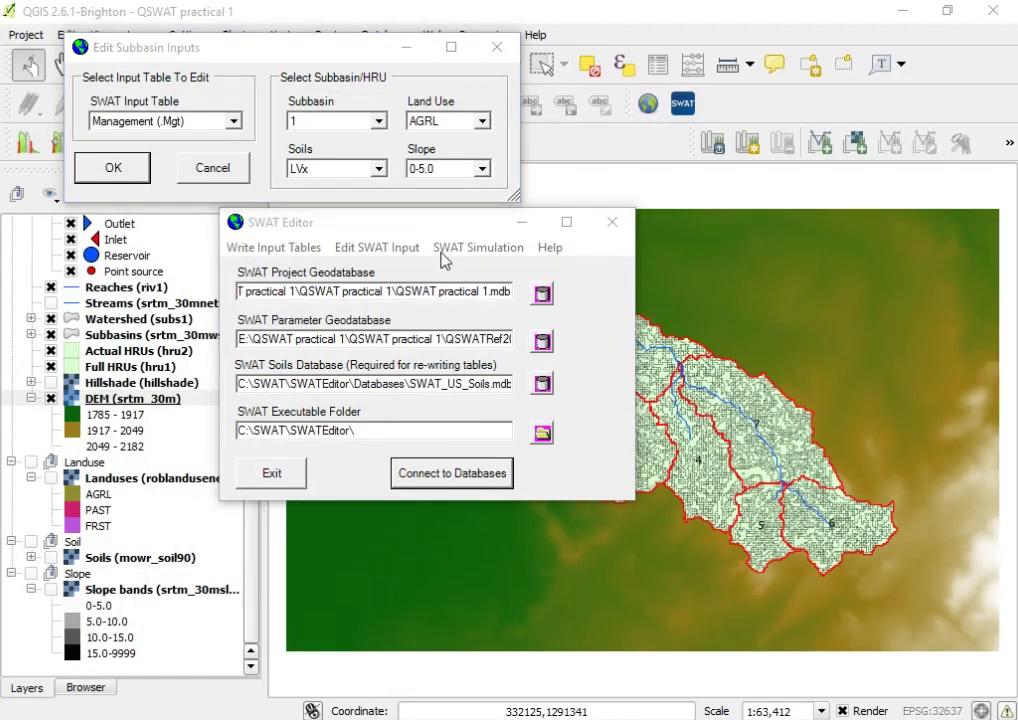
pyautogui.click(497, 47)
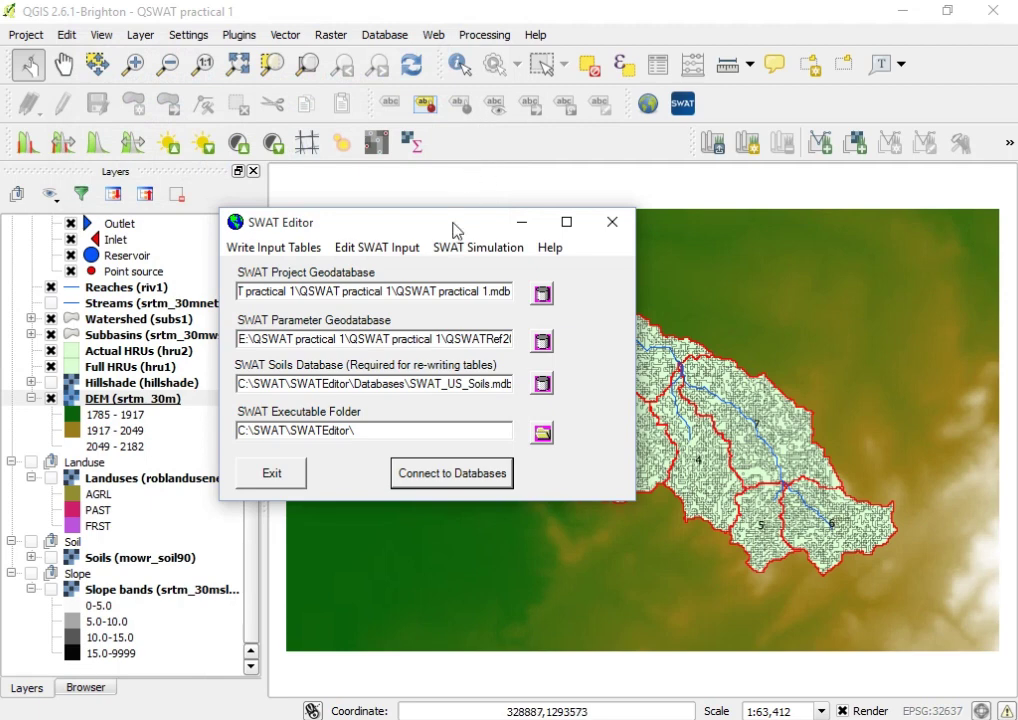
pyautogui.moveTo(454, 224); pyautogui.dragTo(575, 197)
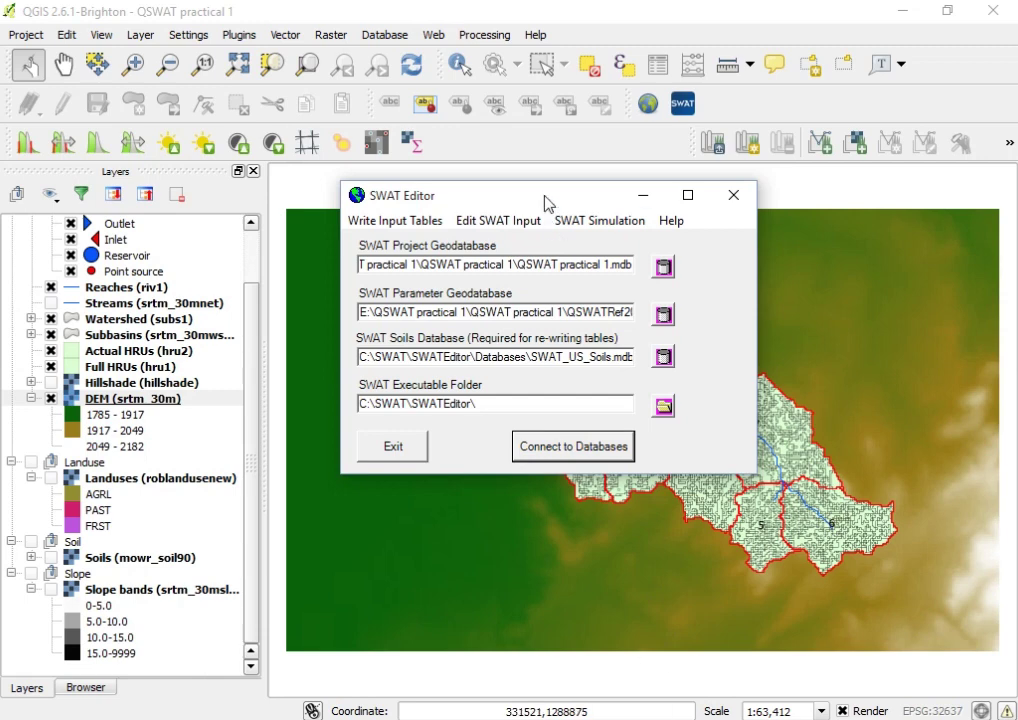
pyautogui.moveTo(544, 203); pyautogui.dragTo(539, 256)
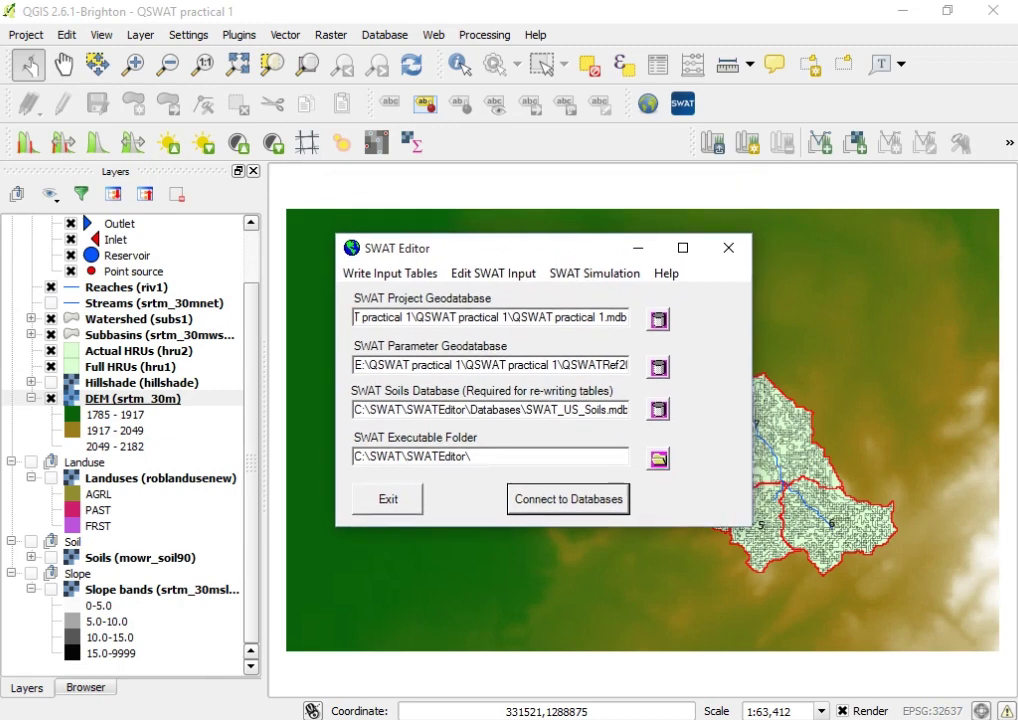